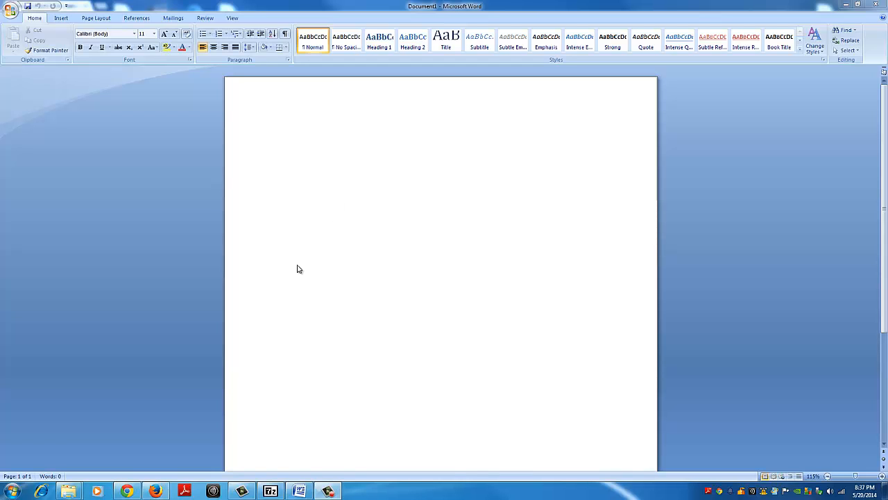
Step: Review the Brian Scratch font on its dafont.com page in Chrome and preview the font file inside the brian_scratch archive in Downloads
click(132, 491)
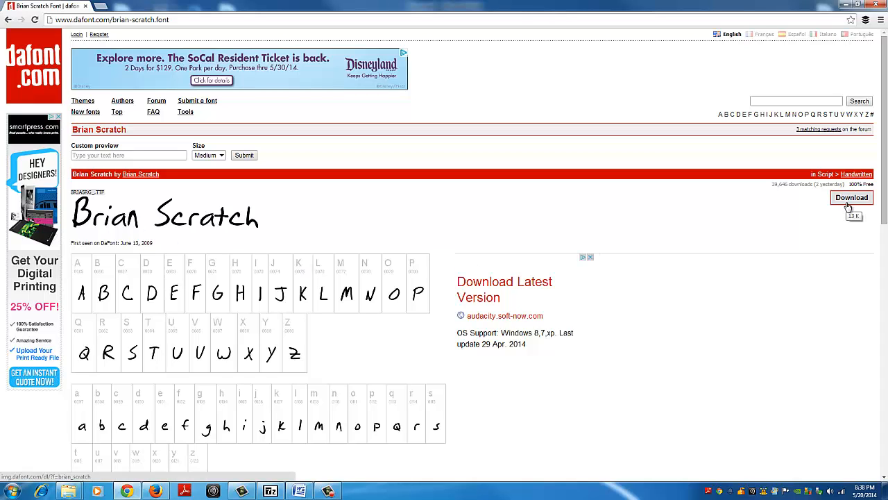
click(847, 6)
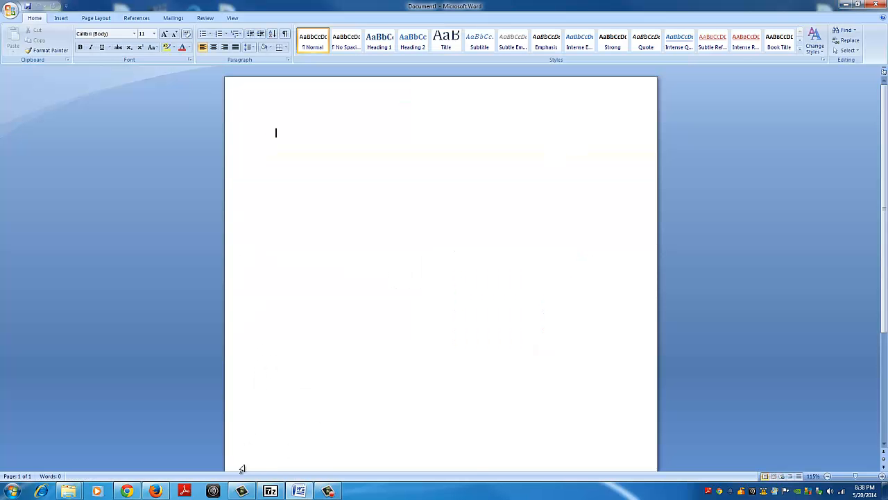
mouse_move(68, 491)
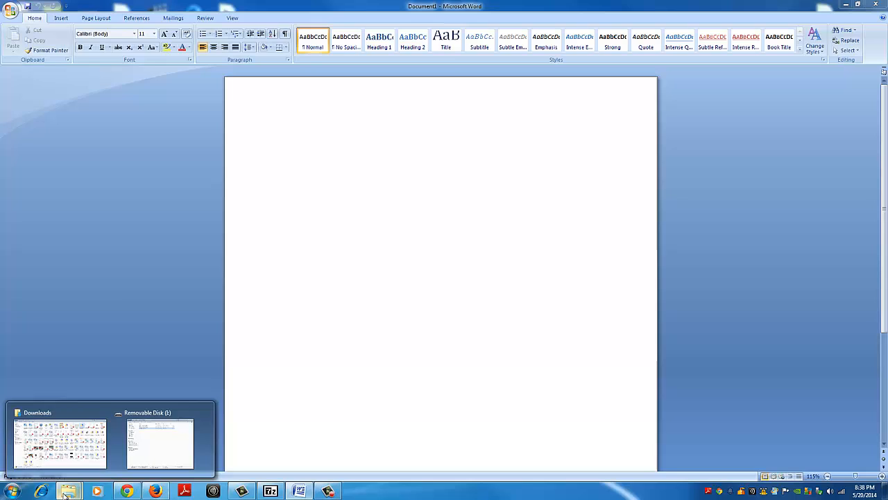
click(66, 449)
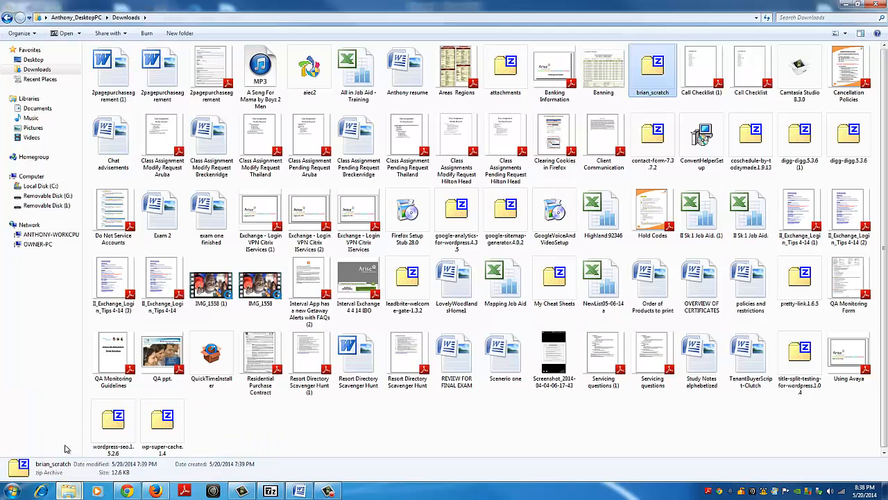
double_click(651, 78)
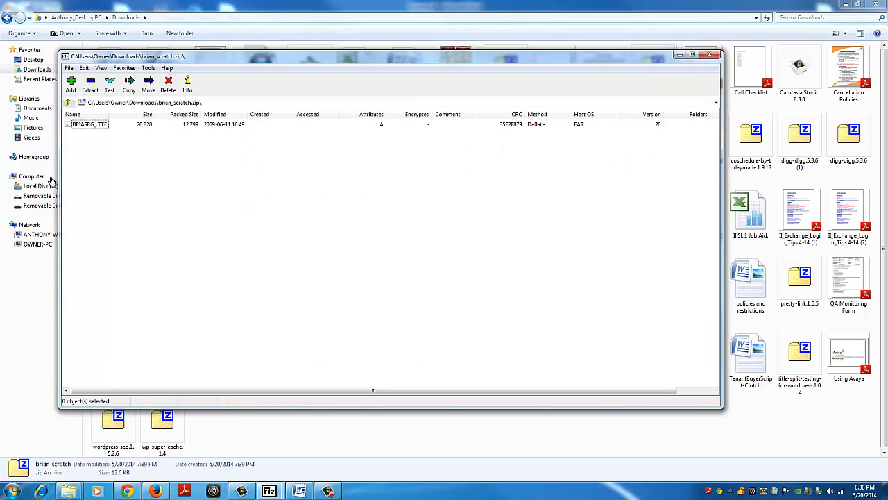
double_click(88, 125)
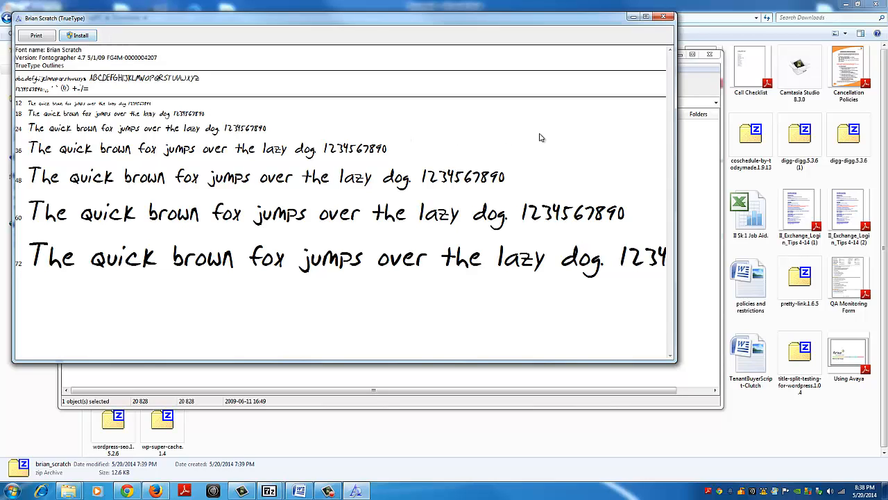
click(665, 18)
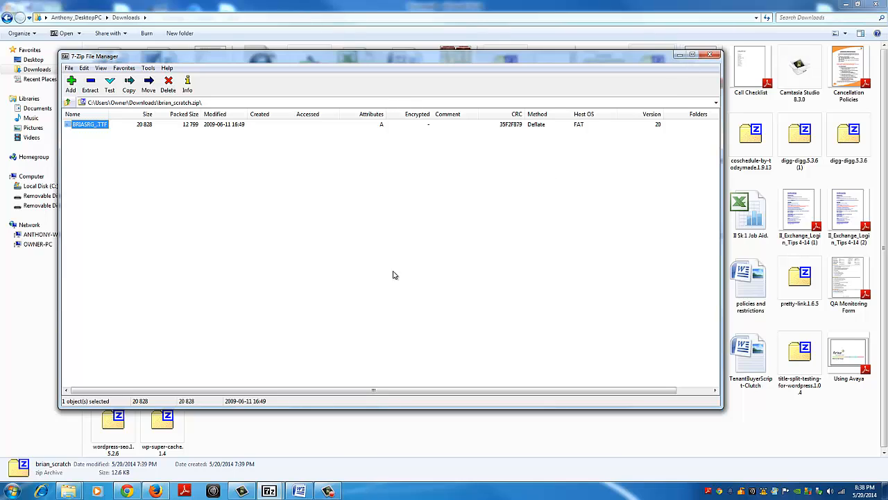
click(300, 491)
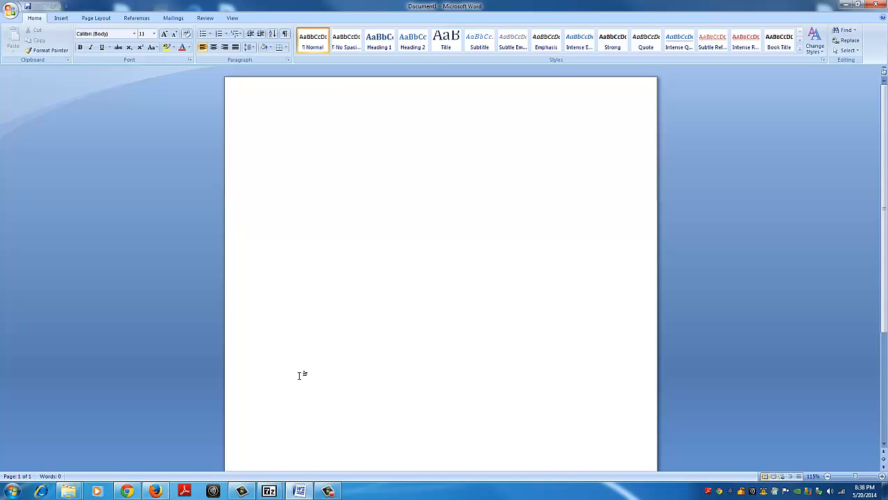
Step: View the Yellow Paper 001 image on Removable Disk (I:), close it and return to the blank Word document
mouse_move(70, 491)
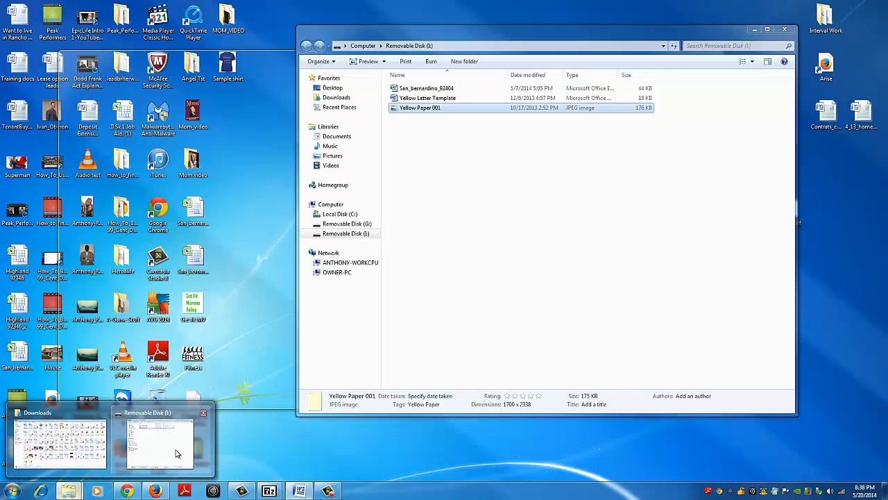
click(174, 451)
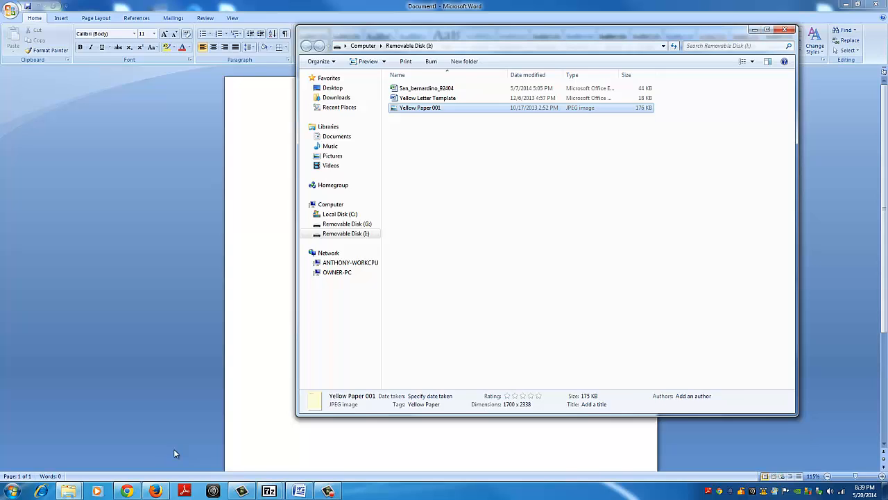
double_click(430, 109)
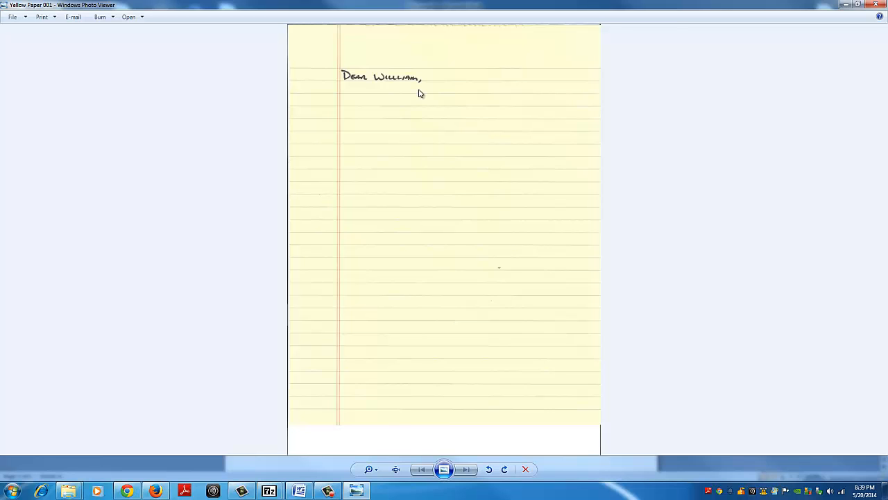
click(875, 4)
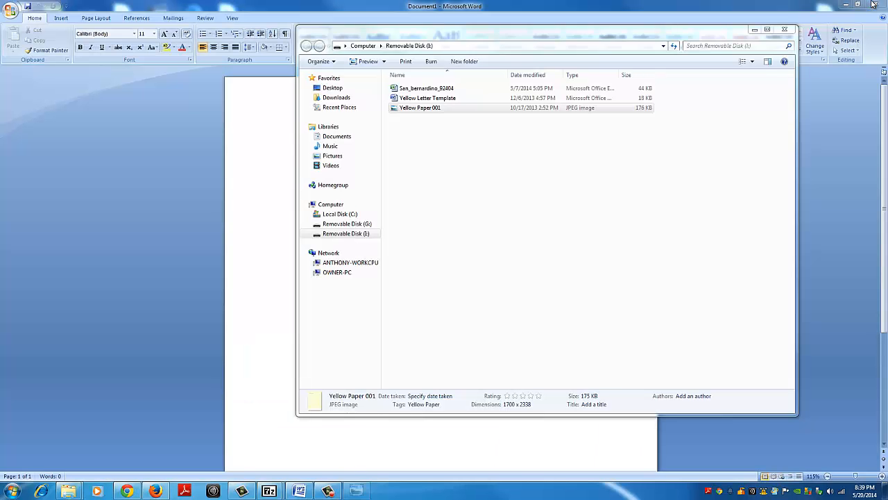
click(231, 176)
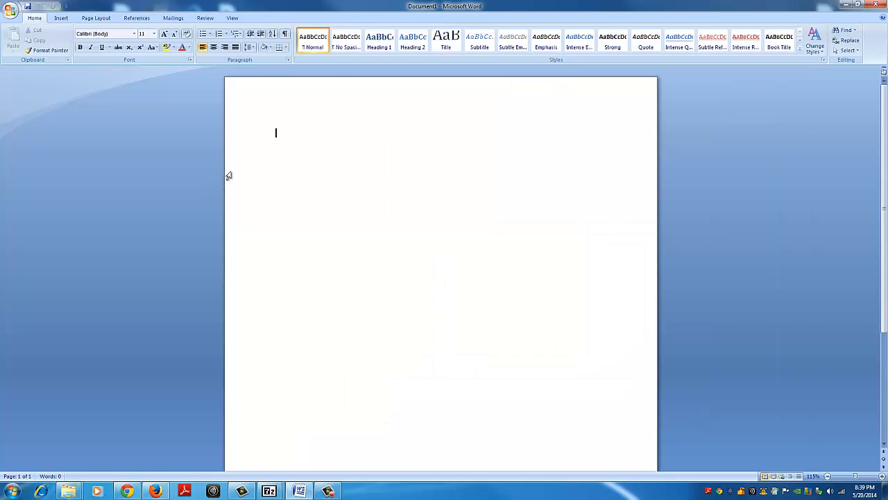
Step: Set the document's text font to Brian Scratch at size 24
click(134, 34)
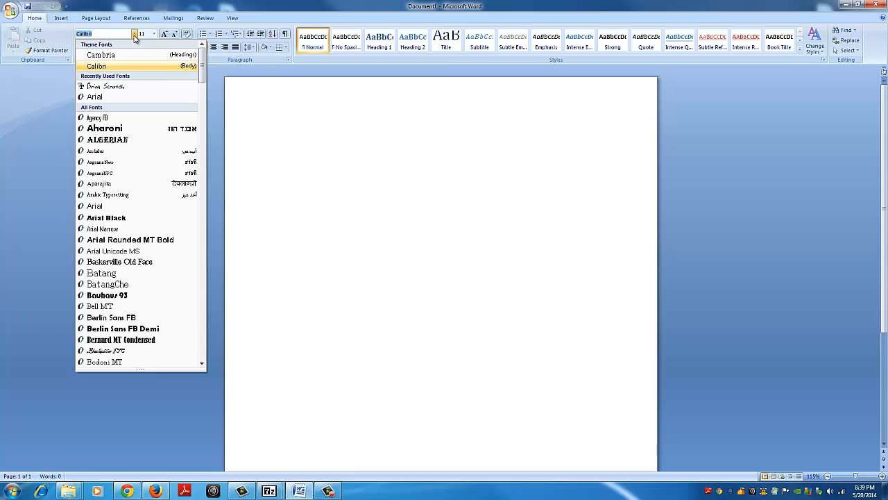
click(126, 88)
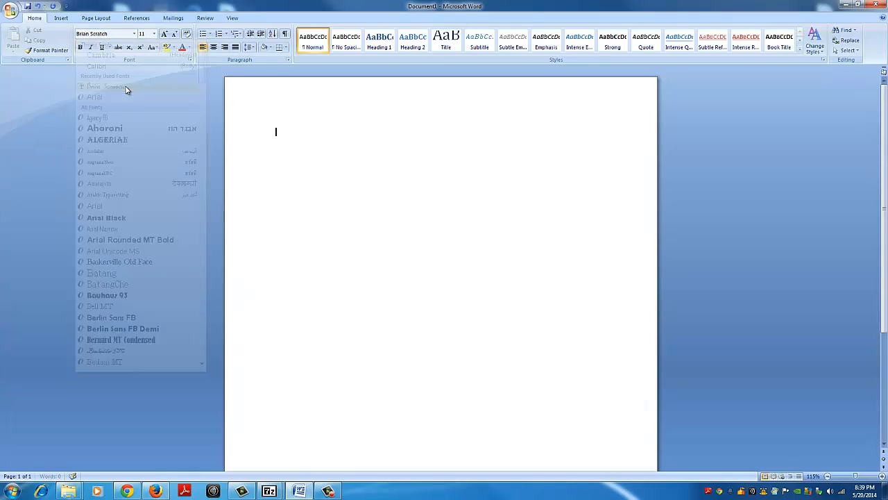
click(155, 34)
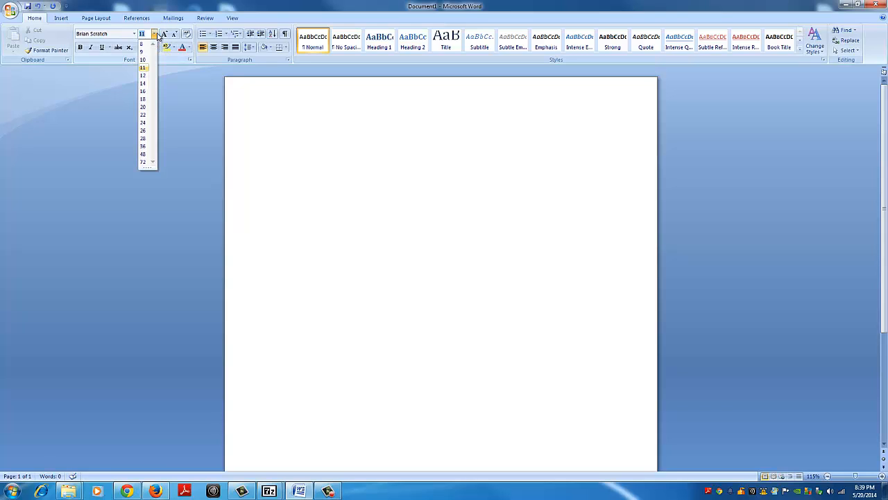
click(143, 122)
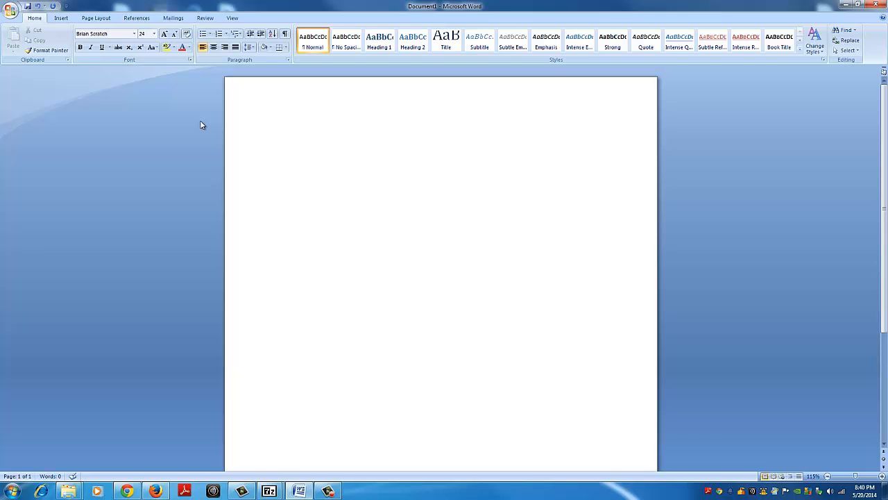
Step: Set the page size to A4 and apply the last custom margins of 0" on all sides
click(98, 19)
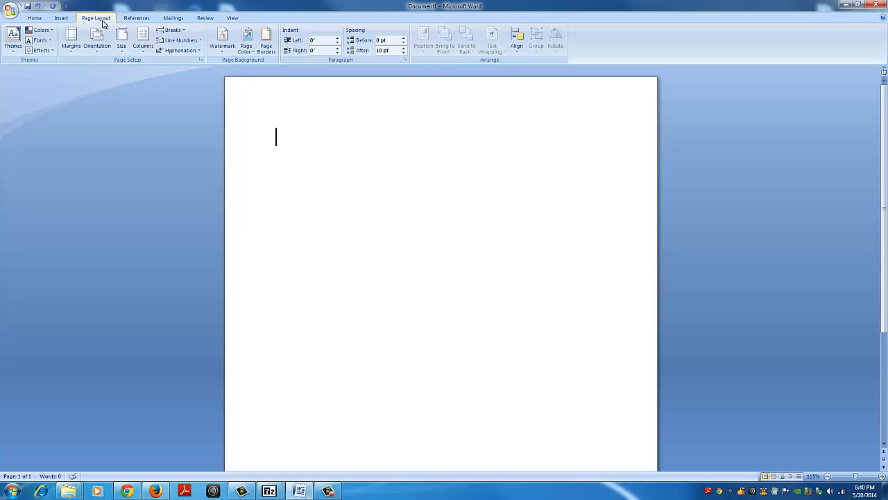
click(121, 40)
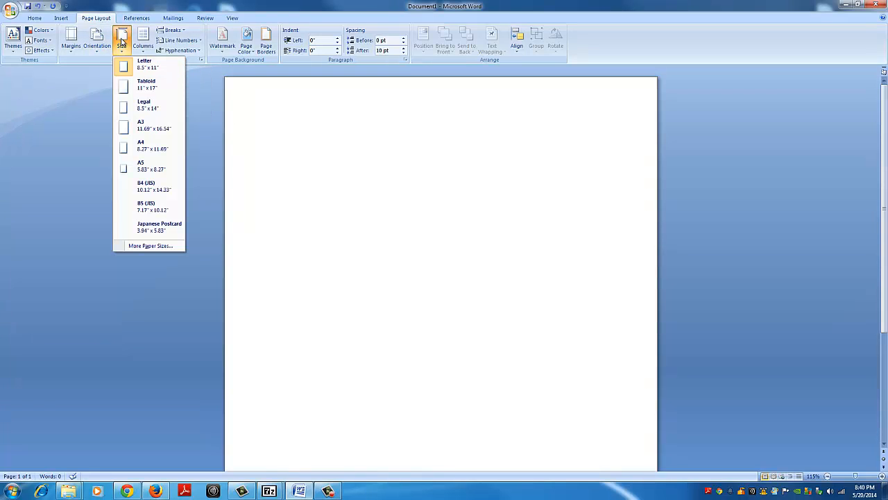
click(148, 154)
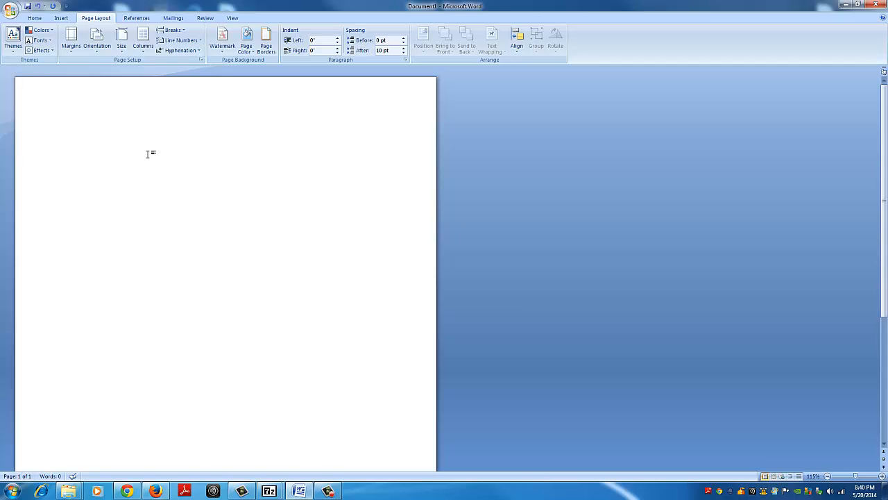
click(76, 49)
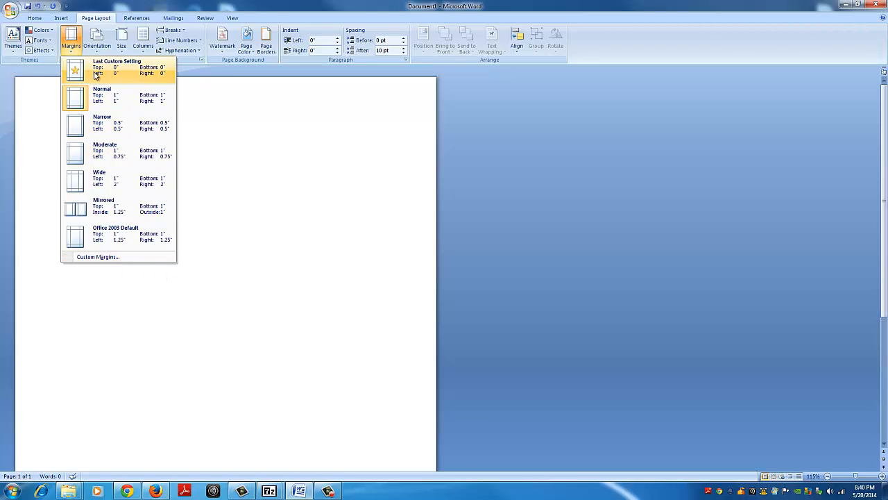
click(95, 74)
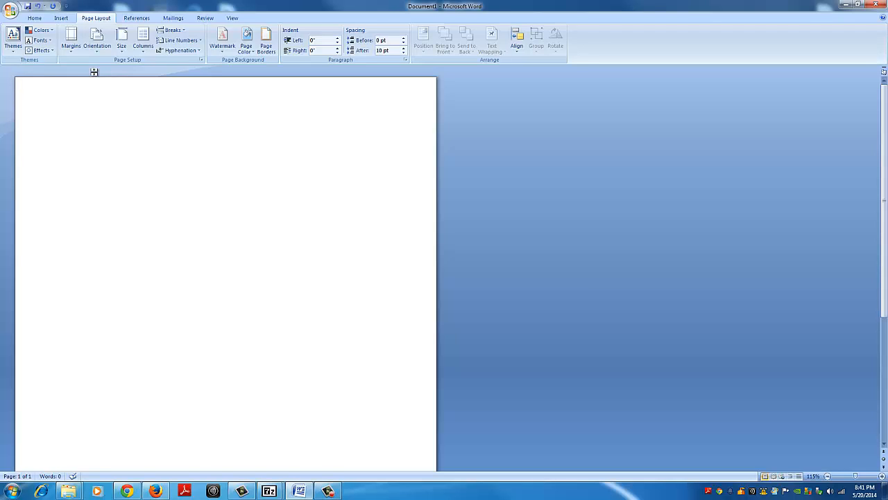
Step: Leave two empty lines at the start of the page and write the salutation "Dear (owner)"
key(Return)
key(Return)
text(Dear ()
key(BackSpace)
text((owner))
Step: Below the salutation, write "My name is", the sender's first name, and "and I would like to buy your property at"
key(Return)
text(My Name)
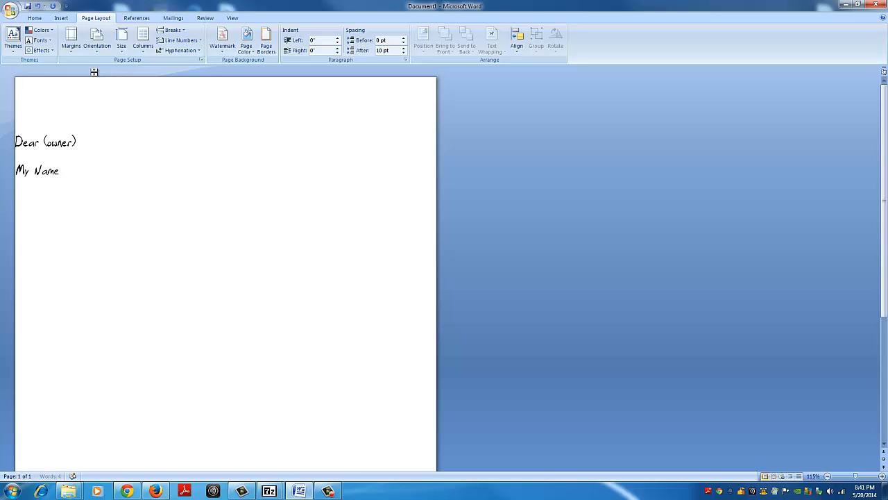
key(BackSpace)
key(BackSpace)
key(BackSpace)
key(BackSpace)
text(name is Rod and I would li)
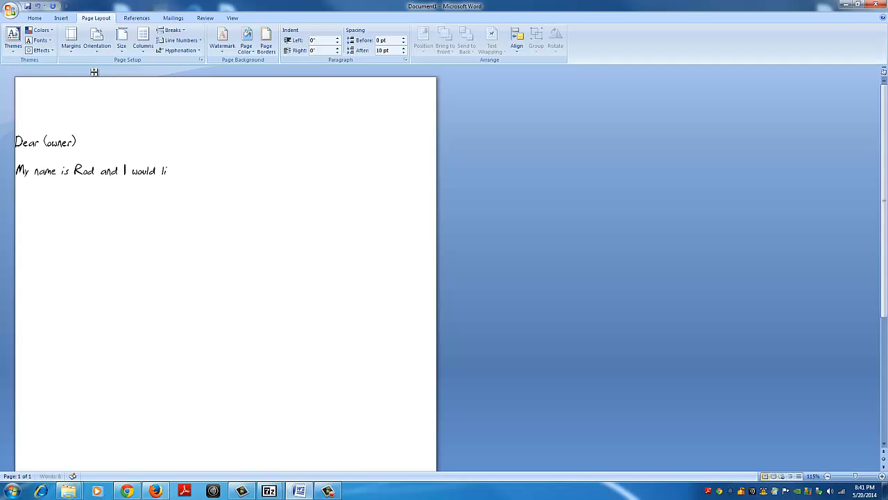
text(ke to buy your prop)
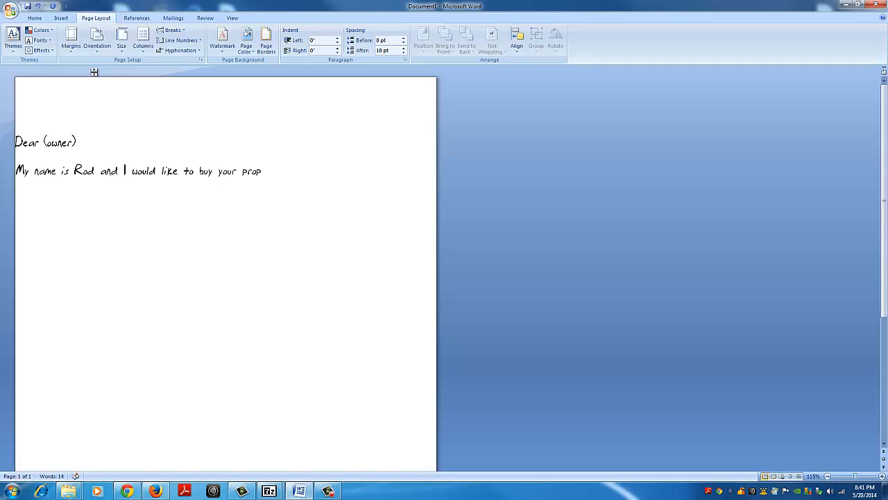
text(erty at)
key(BackSpace)
key(BackSpace)
text(t)
Step: Add indented address placeholders, with "(Street)" on one line and "(City) (State) (Zip)" on the line below
key(Return)
key(Tab)
text((Street))
key(Return)
text((City)
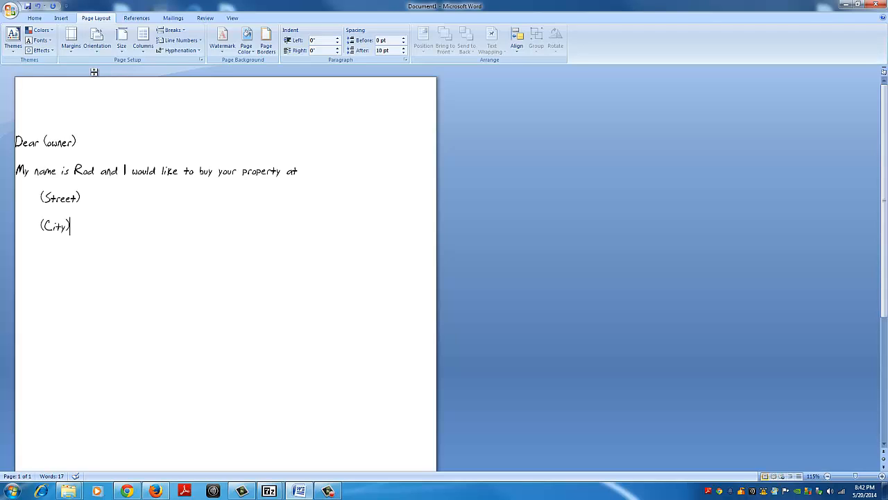
text() (Stat)
key(BackSpace)
key(BackSpace)
key(BackSpace)
key(BackSpace)
text(State) (Zip))
Step: Start a new paragraph below the address placeholders with the text "If you are interested in selling,"
key(Return)
text(If you ar)
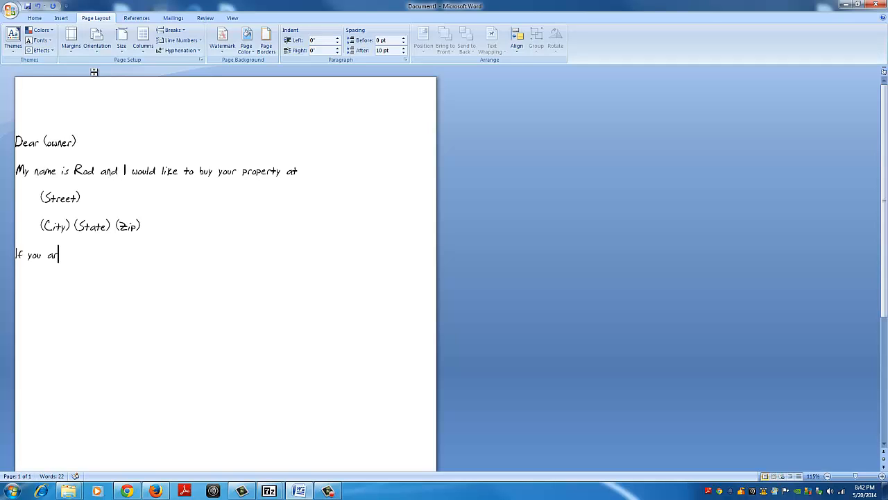
text(e interested in selling, p)
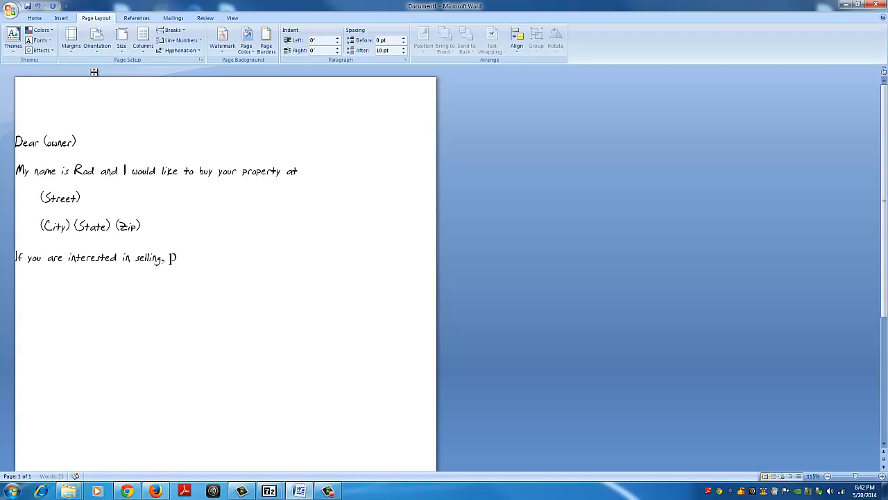
text(lease)
key(BackSpace)
key(BackSpace)
key(BackSpace)
key(BackSpace)
key(BackSpace)
key(BackSpace)
key(BackSpace)
key(BackSpace)
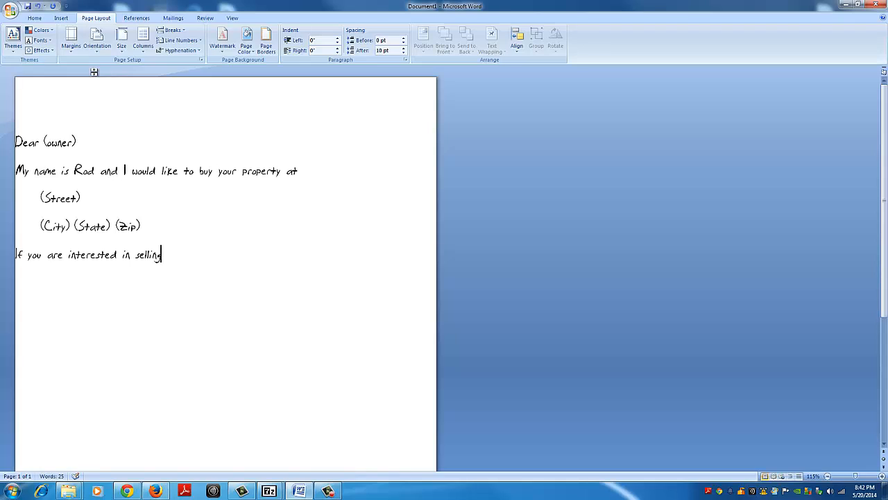
text(, pl)
key(BackSpace)
key(BackSpace)
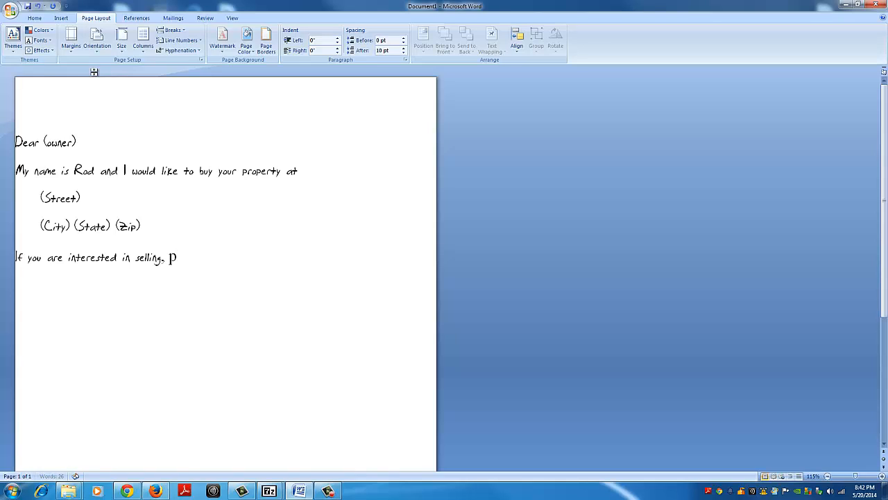
Step: Set the font to Brian Scratch at the end of the last paragraph and remove the comma after "selling"
click(35, 19)
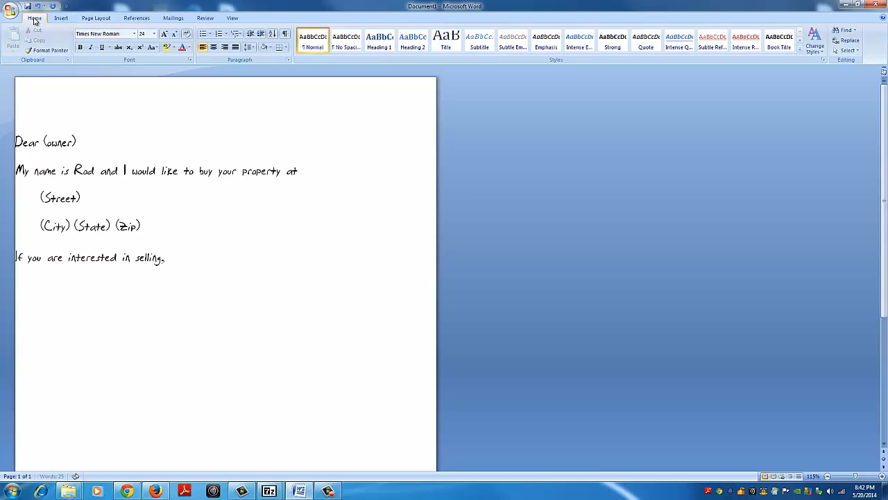
click(134, 33)
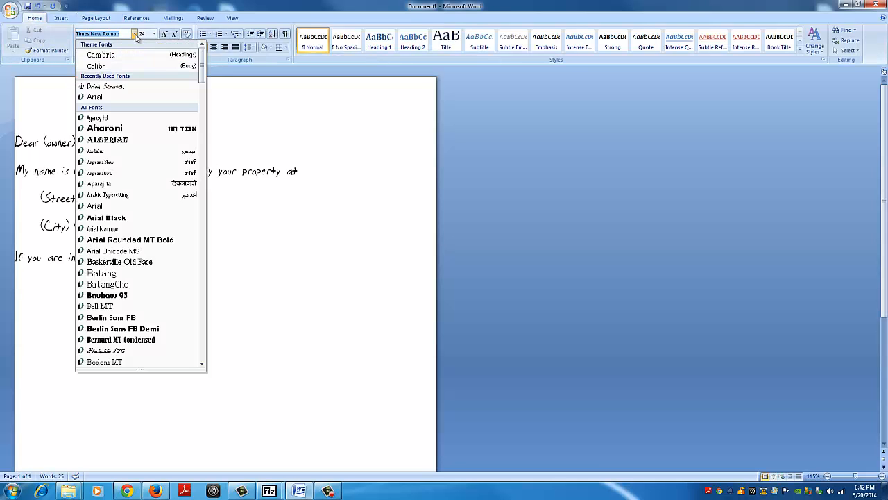
click(114, 86)
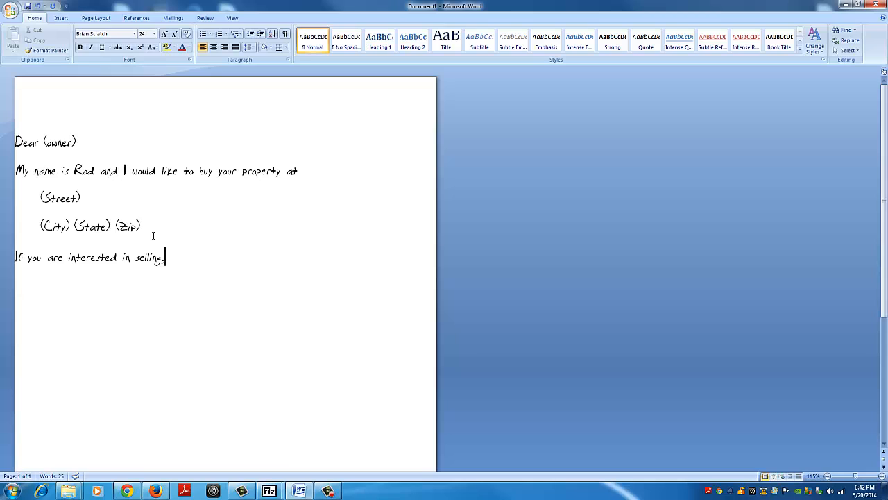
key(BackSpace)
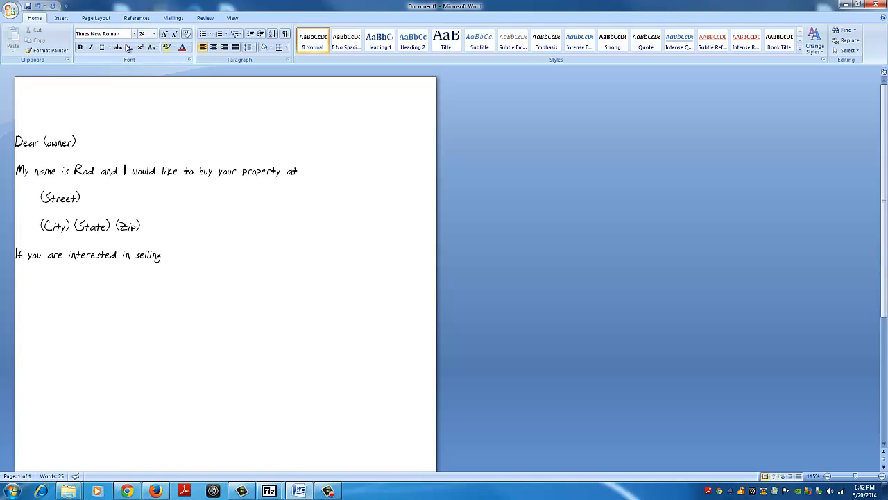
key(BackSpace)
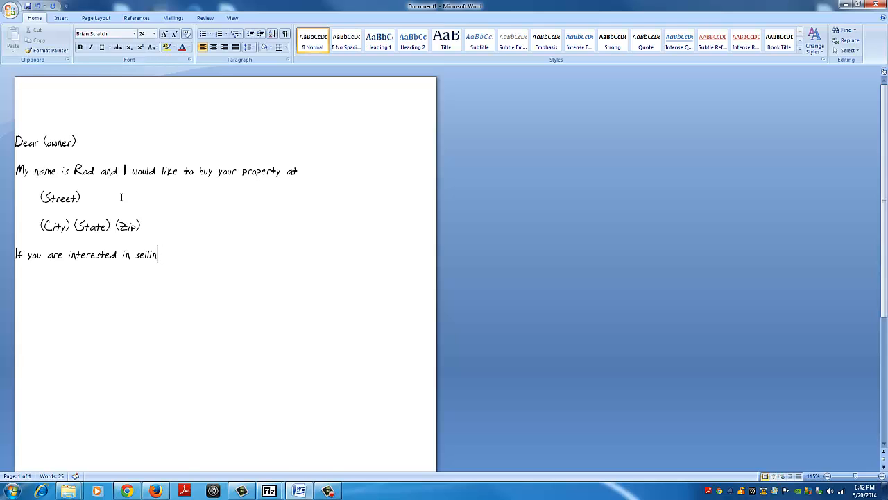
Step: Continue the sentence after "selling" with "please call me at XXX"
text(g please call me at)
text(XXX)
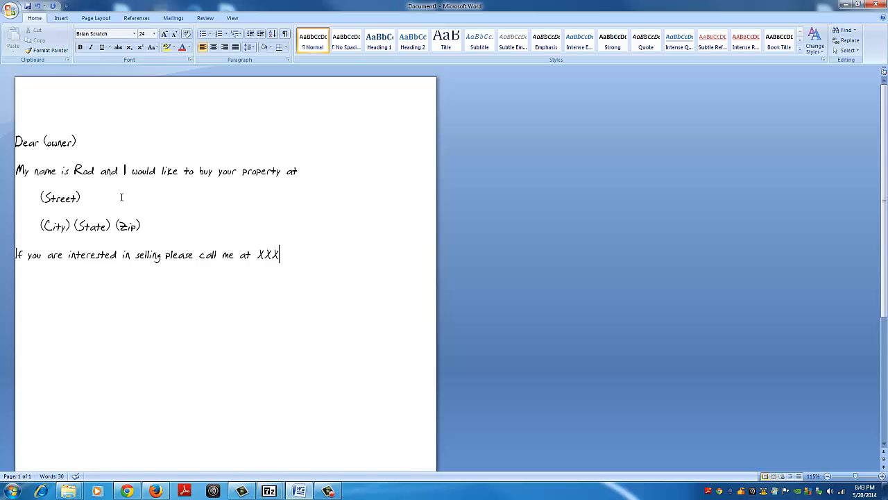
text(-XXX)
key(BackSpace)
key(BackSpace)
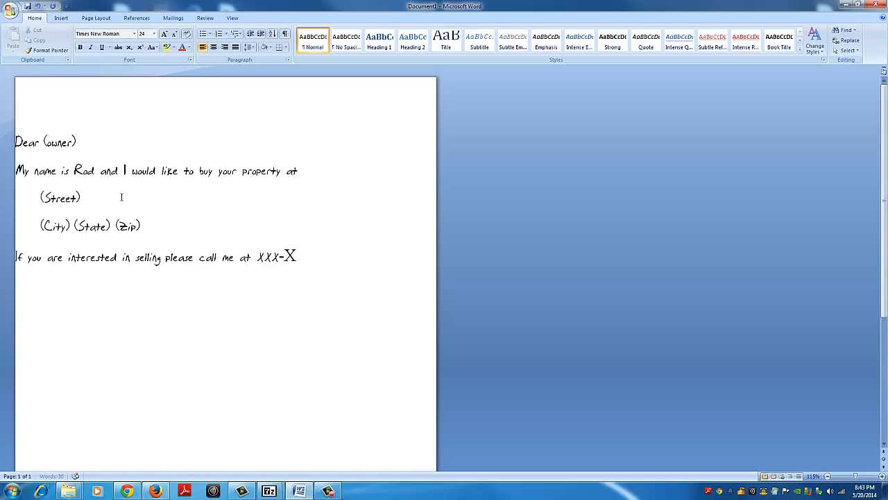
key(BackSpace)
key(BackSpace)
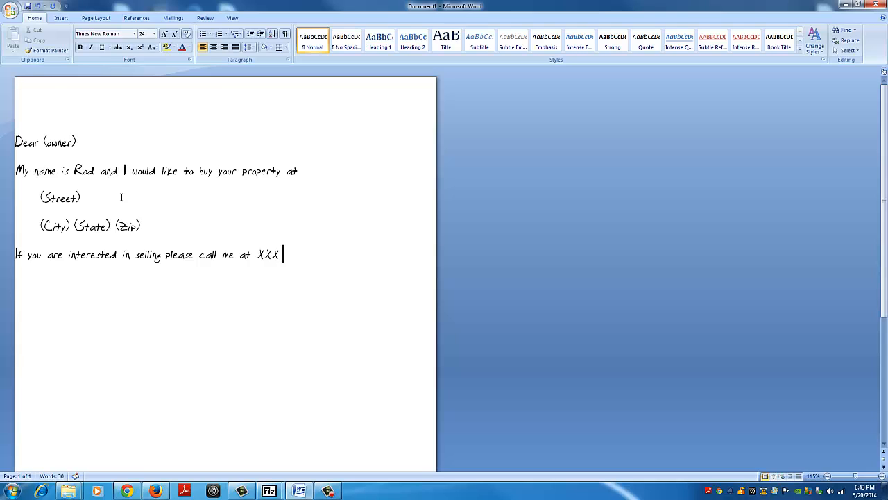
text(XXX)
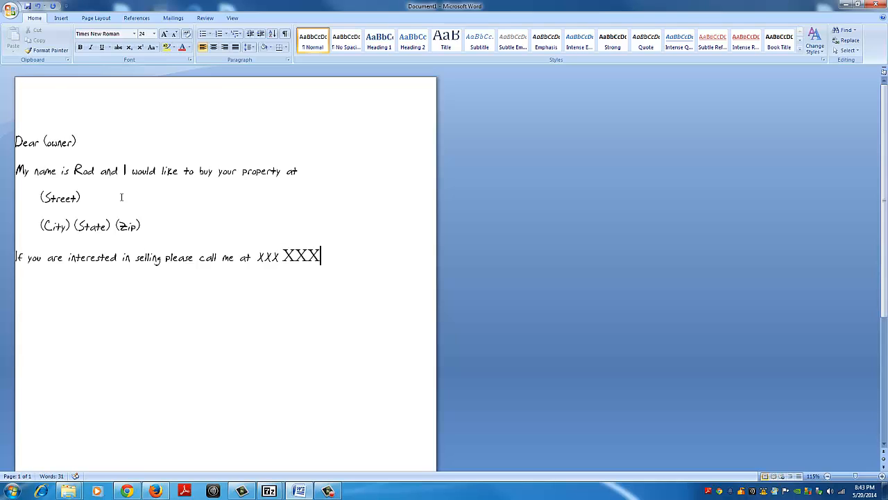
key(BackSpace)
key(BackSpace)
key(BackSpace)
key(BackSpace)
key(BackSpace)
Step: Complete the phone placeholder as "XXX XXX XXXX" in the handwriting font and end the sentence with a period
text(X XXX)
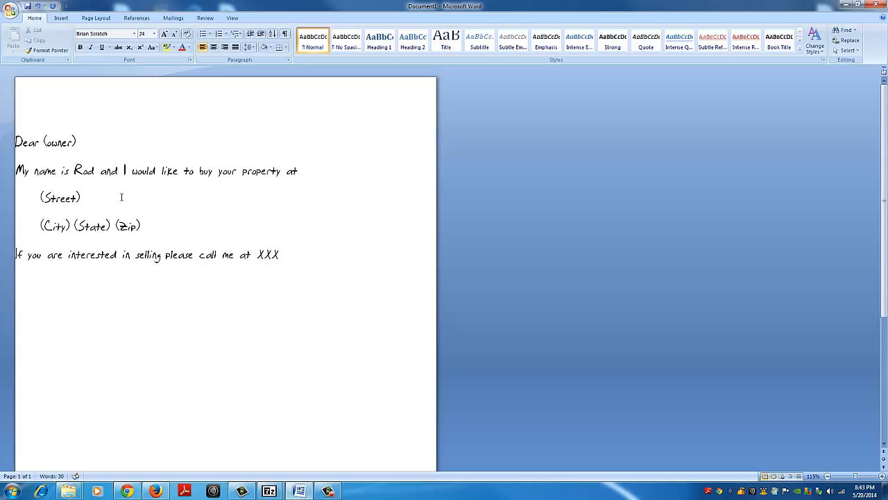
text( XXXX.)
Step: Leave an empty line below the paragraph and add the closing "Respectfully"
key(Return)
text(Res)
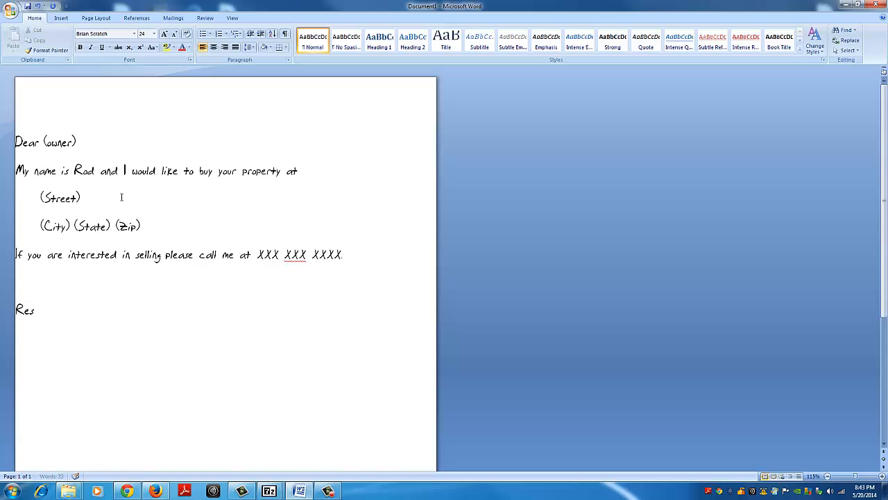
text(pectfully)
Step: Sign the letter below the closing with the sender's first name and put a sample phone number on the line below
key(Return)
text(Rod)
text(123)
text( 4)
text(56 789)
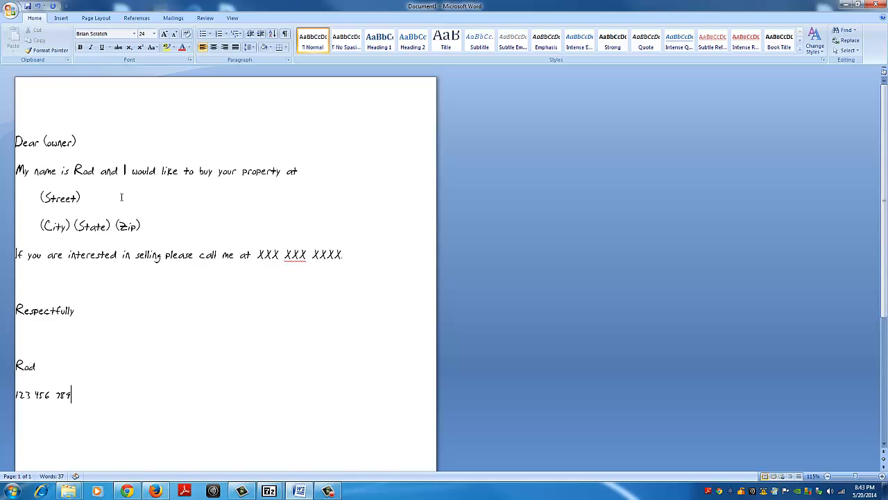
text(0)
Step: Add a postscript below the phone number reading "P.S. I'm wanting to buy soon. Please call."
key(Return)
key(Return)
key(BackSpace)
text(P)
text(.S.)
text( I'm)
text( wanting)
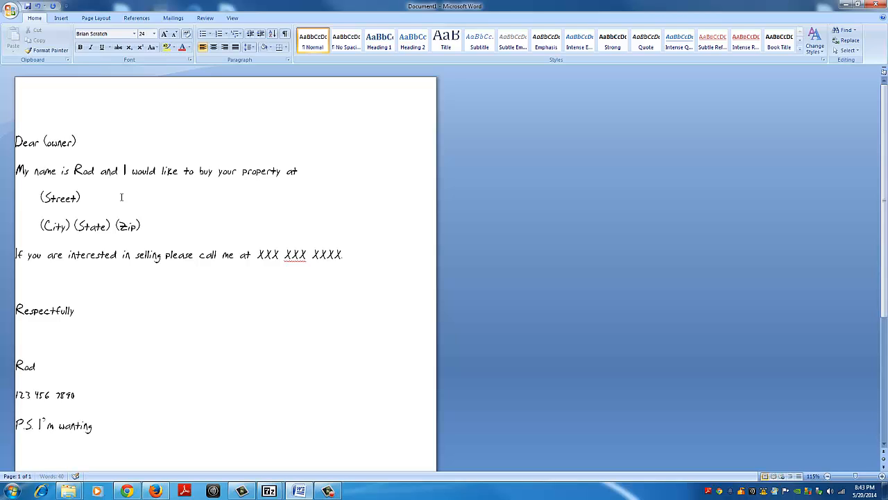
text(on Please call.)
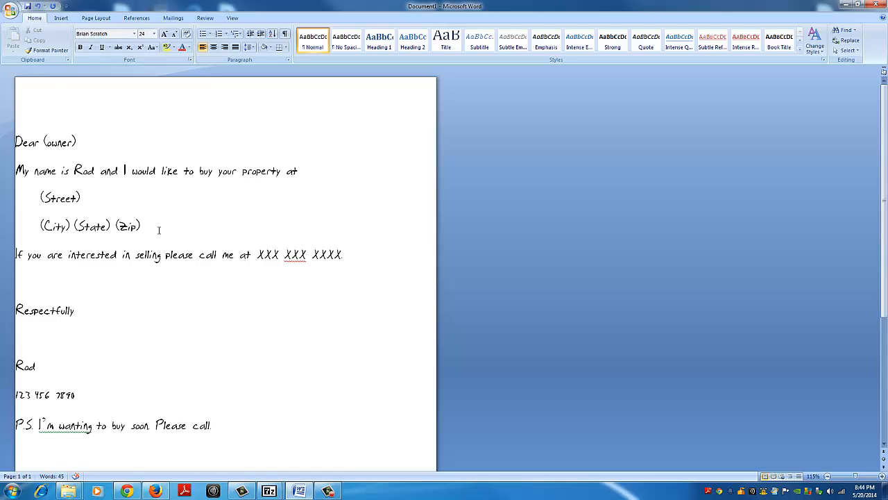
Step: Insert the picture "Yellow Paper 001" from Removable Disk (I:) at the end of the salutation line
click(159, 134)
click(62, 18)
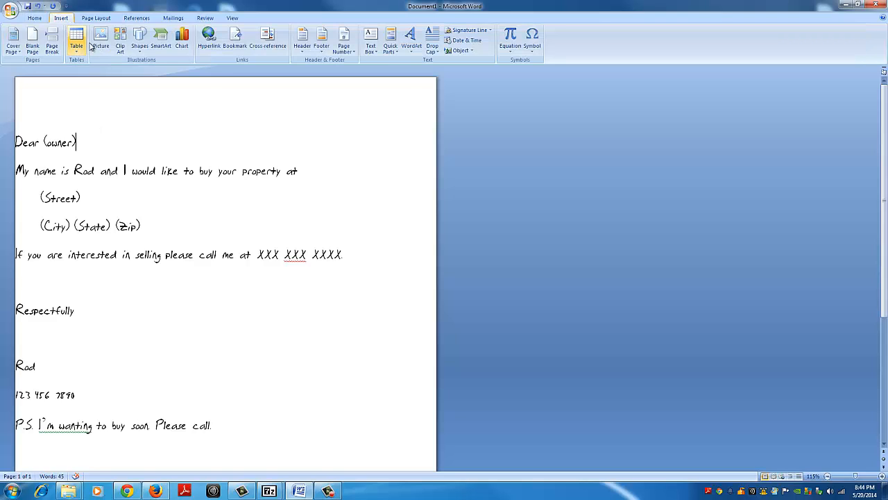
click(100, 40)
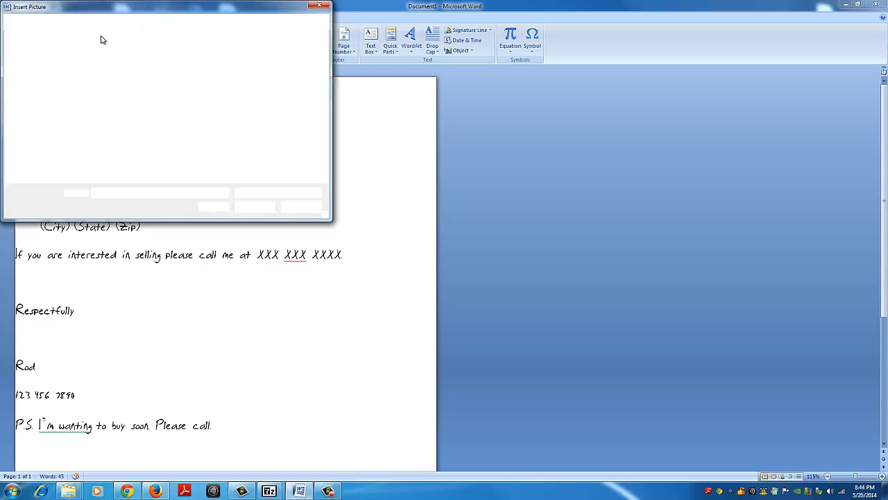
scroll(73, 125, down, 1)
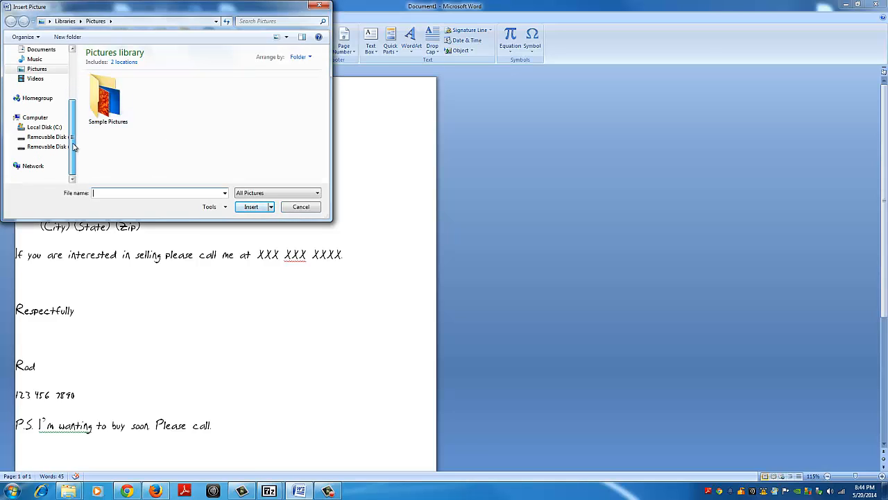
click(61, 148)
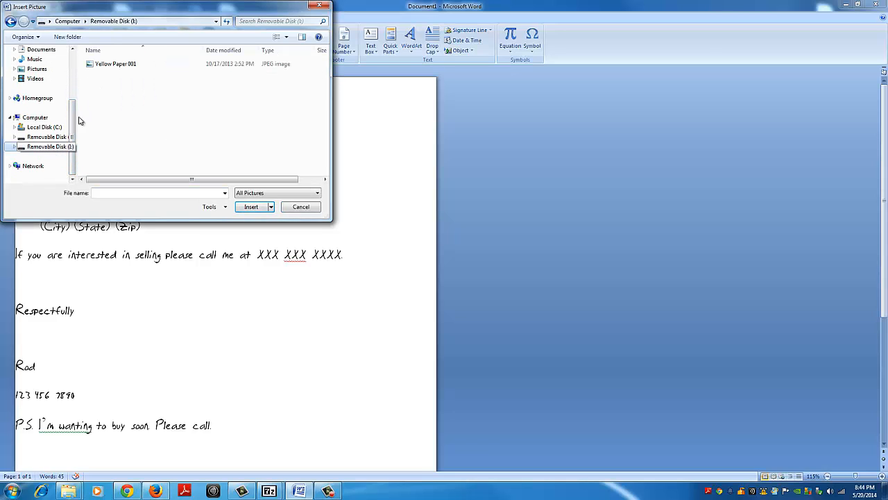
double_click(123, 66)
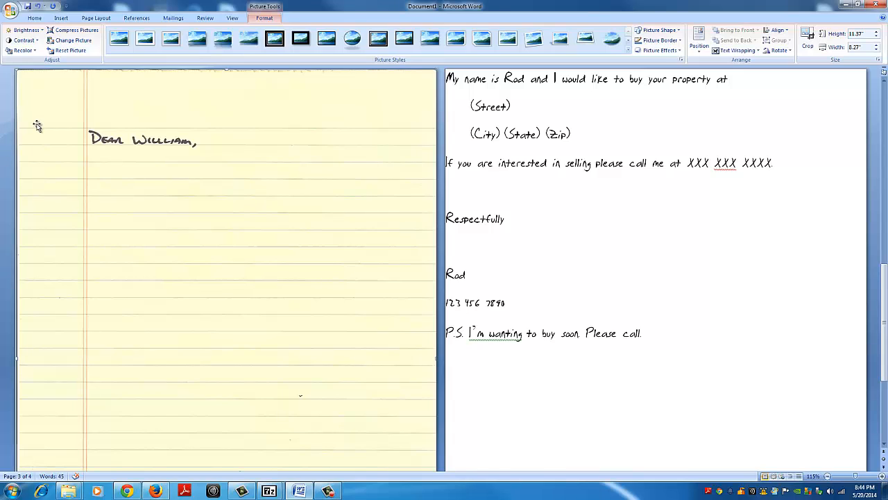
Step: Set the wrapping style of the yellow paper picture to Behind text in its advanced layout options
click(701, 49)
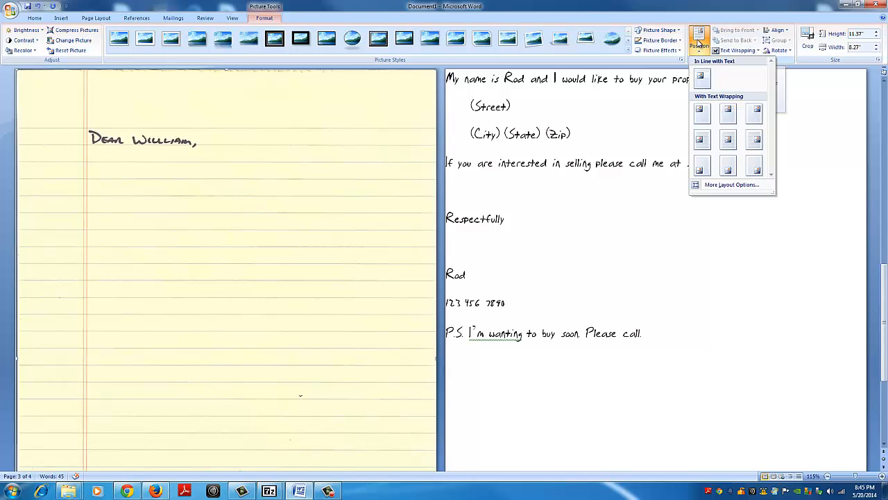
click(725, 185)
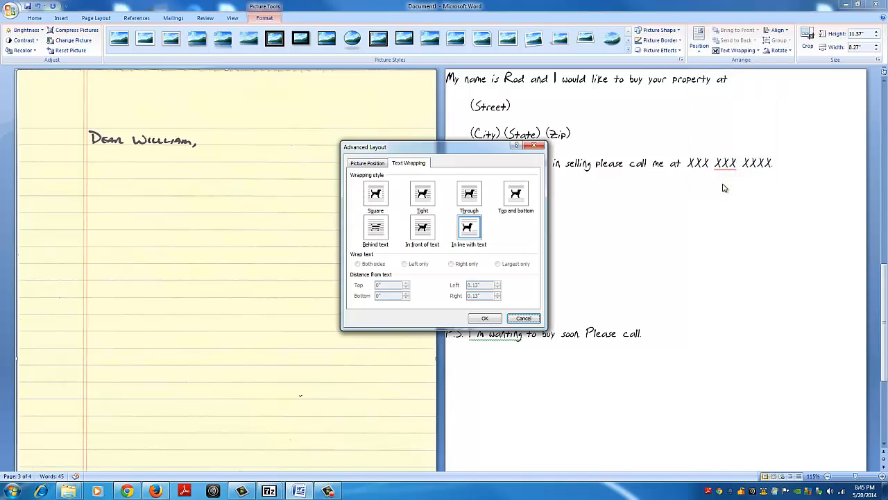
click(381, 239)
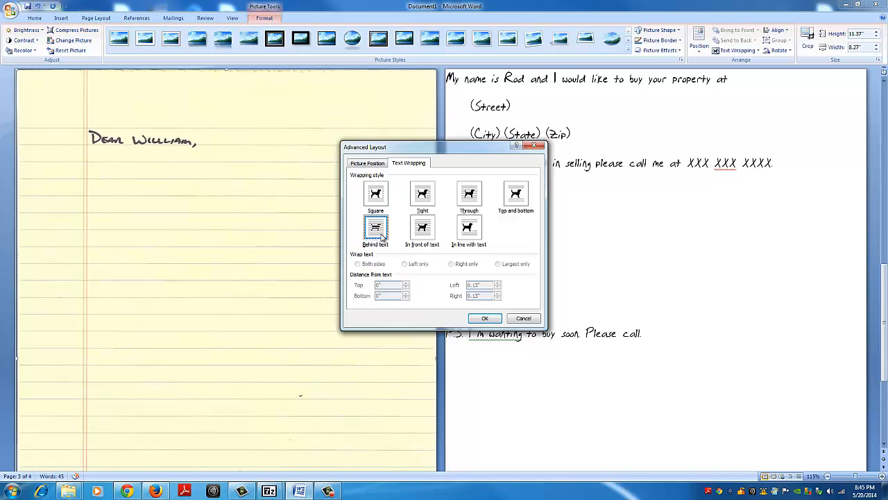
click(476, 319)
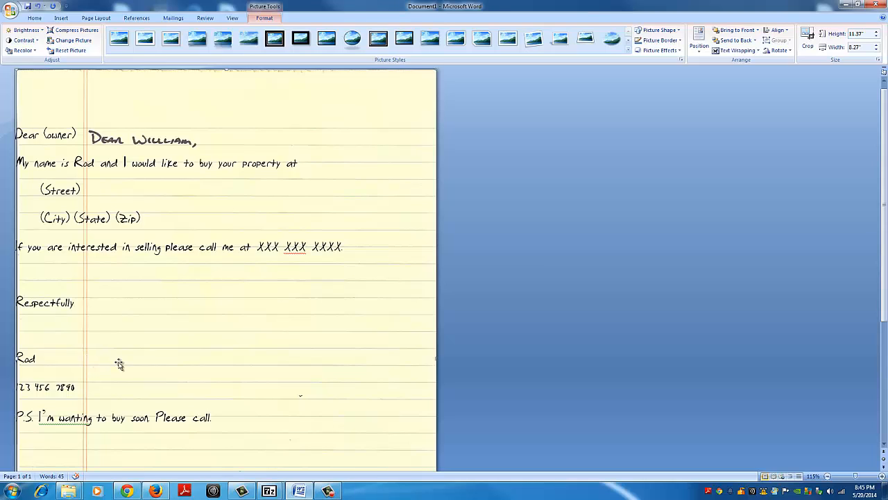
Step: Apply Send Behind Text to the yellow paper picture and deselect it
right_click(142, 318)
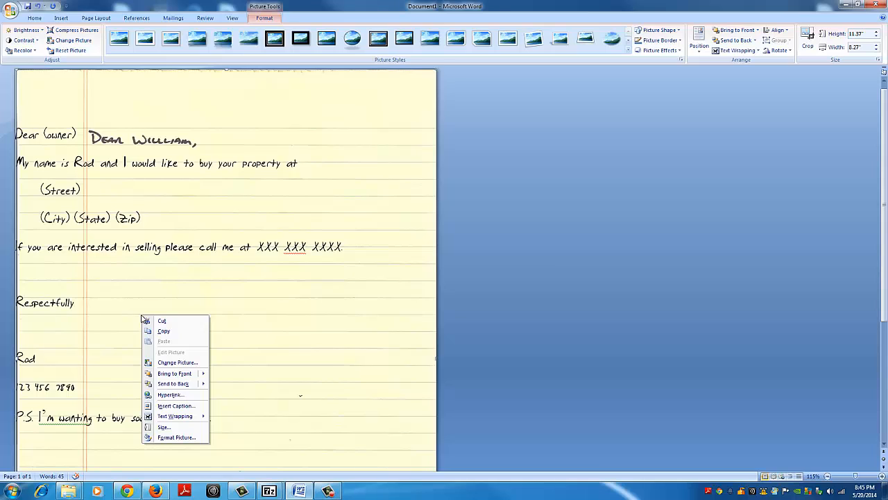
mouse_move(166, 386)
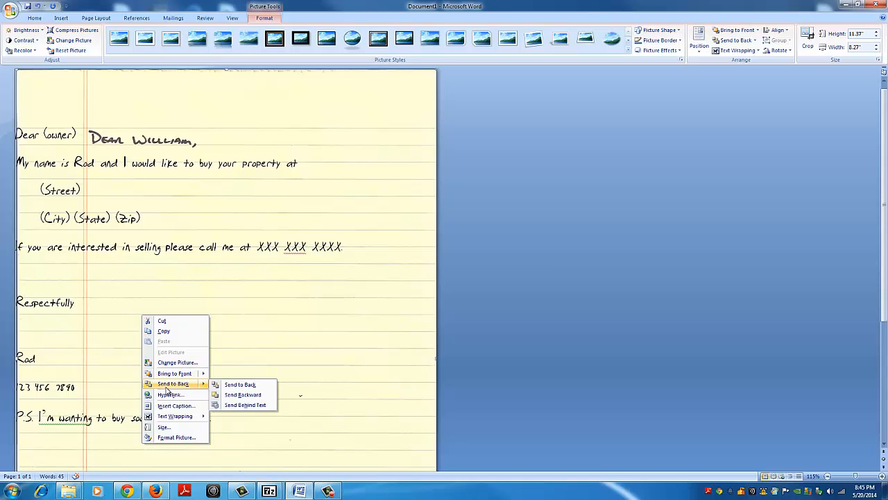
click(238, 406)
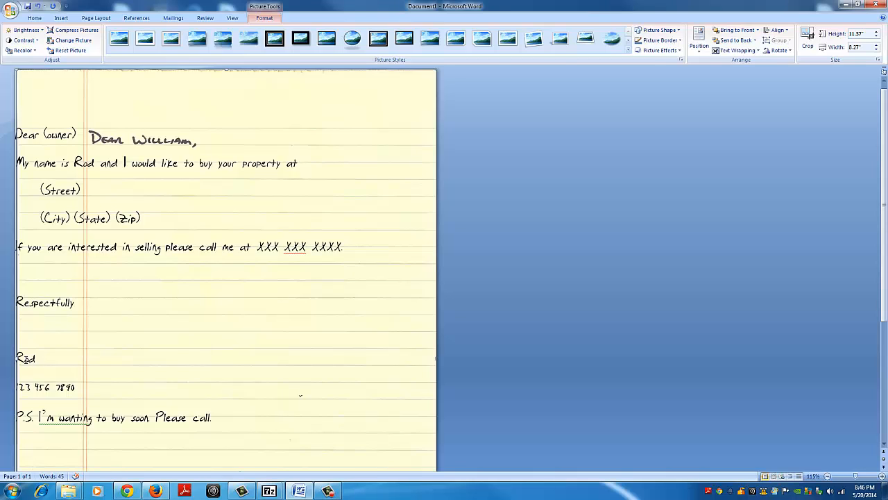
key(Escape)
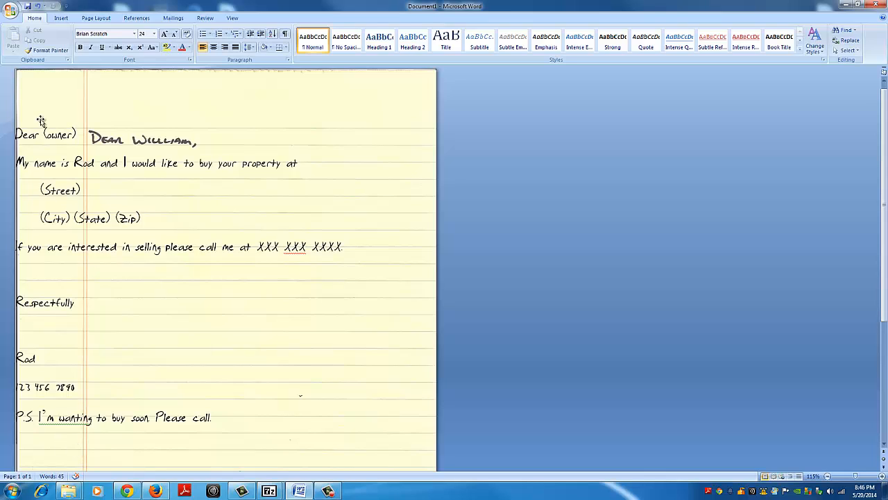
Step: Indent the "Dear (owner)" line by three tab stops so it starts just past the paper's red margin line
click(22, 134)
key(Tab)
key(Tab)
key(Tab)
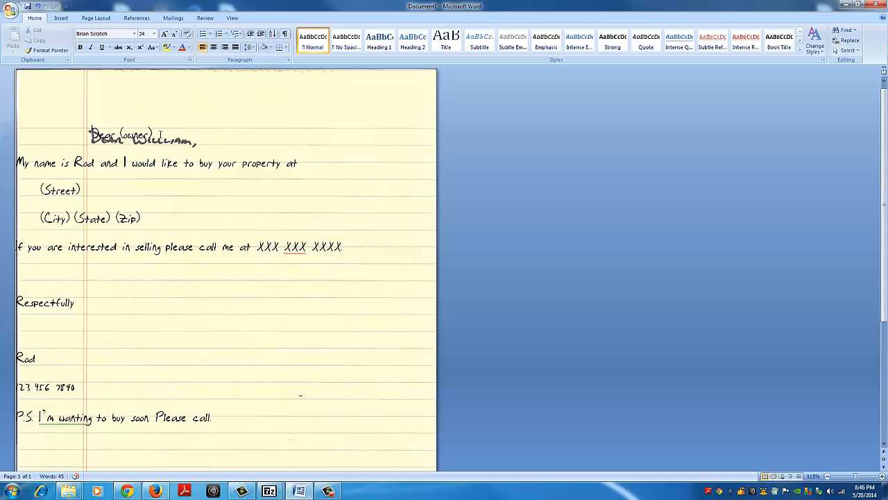
Step: Try font size 26 on the "Dear (owner)" salutation and undo the change
drag(160, 135, 91, 136)
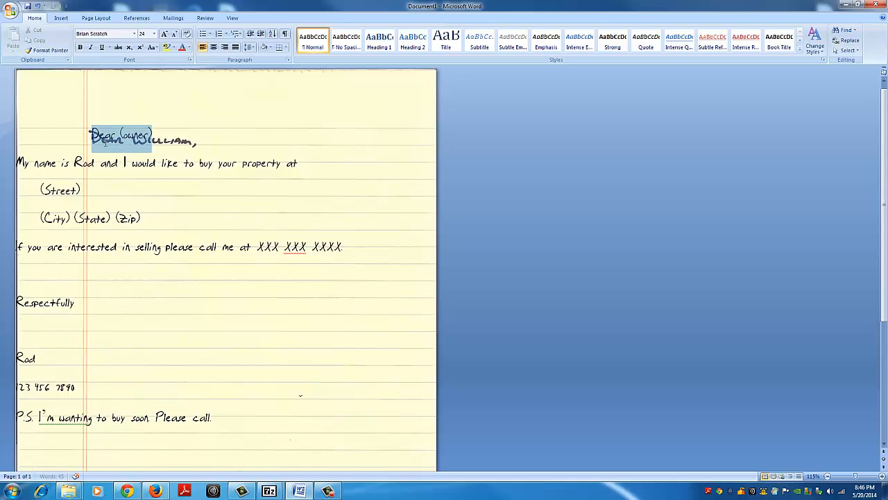
click(155, 34)
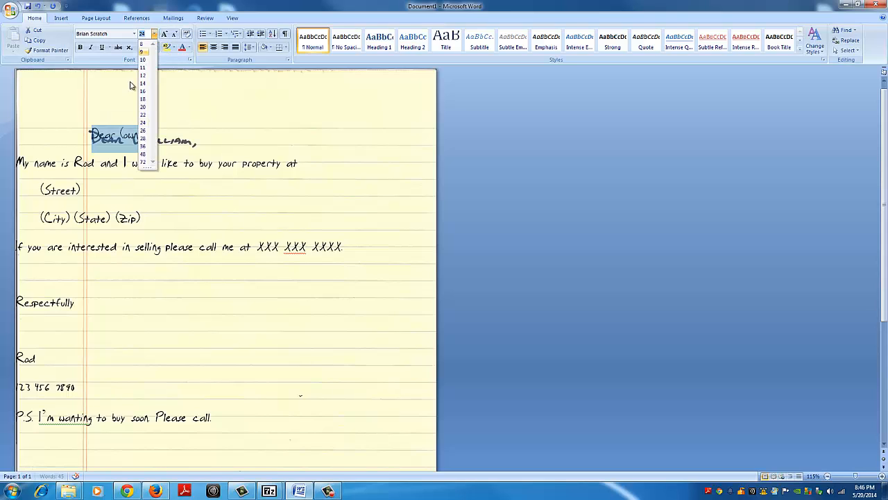
click(144, 131)
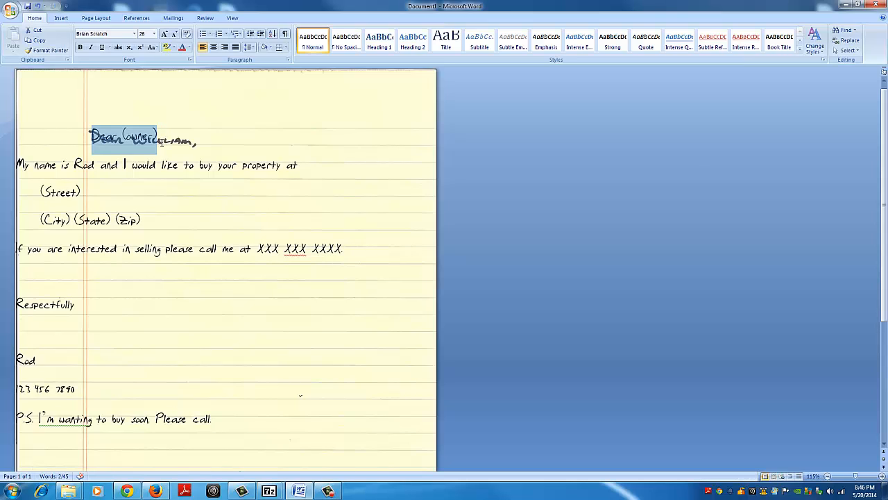
click(162, 72)
key(ctrl+z)
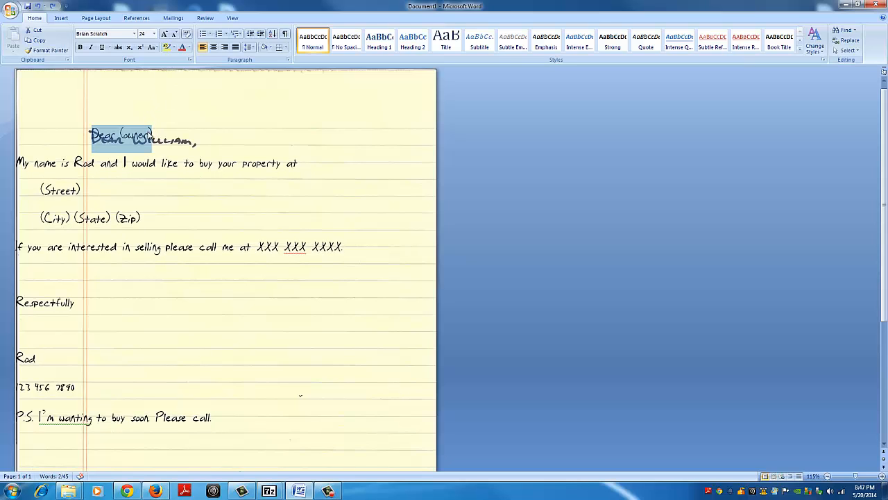
Step: Indent the "My name is" line by three tab stops to align it with the salutation
click(25, 162)
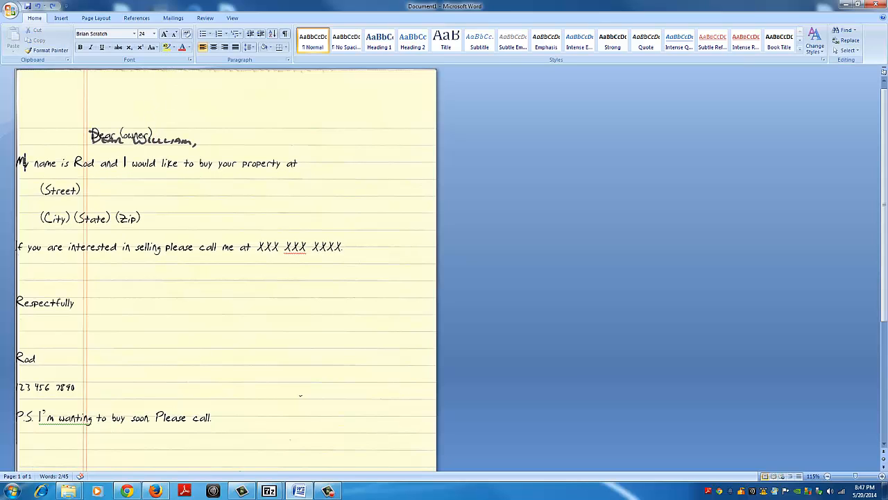
key(Tab)
key(Tab)
key(Tab)
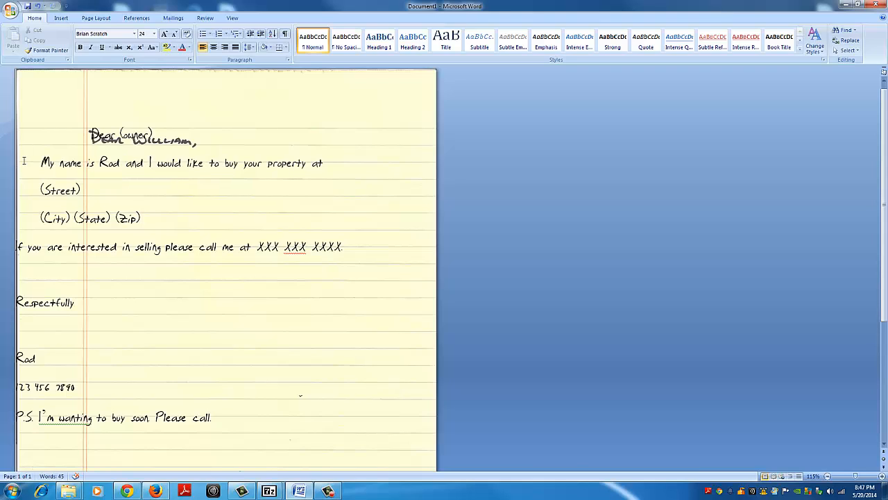
key(Down)
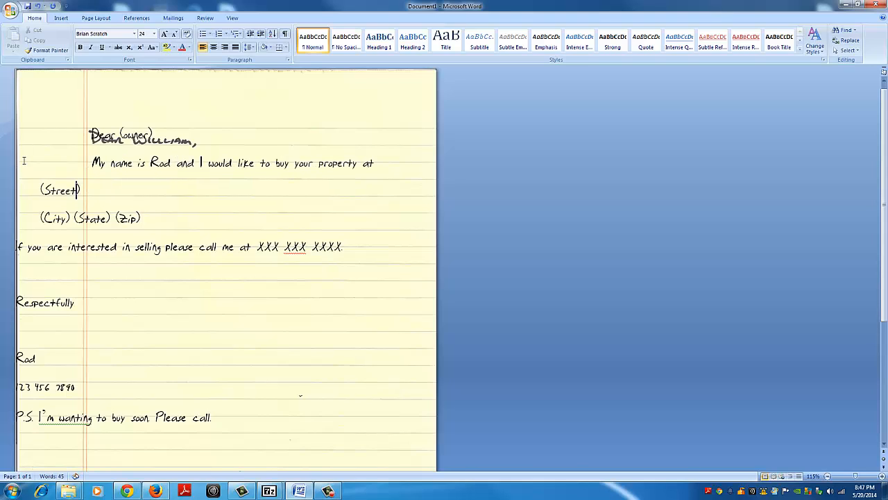
Step: Indent the "(Street)" placeholder line to the fourth tab stop, one stop beyond the "My name is" line
key(Left)
key(Left)
key(Left)
key(Left)
key(Left)
key(Left)
key(Left)
key(Left)
key(Tab)
Step: Indent the "(City) (State) (Zip)" line to the fourth tab stop to align it with the "(Street)" line
key(Tab)
key(Down)
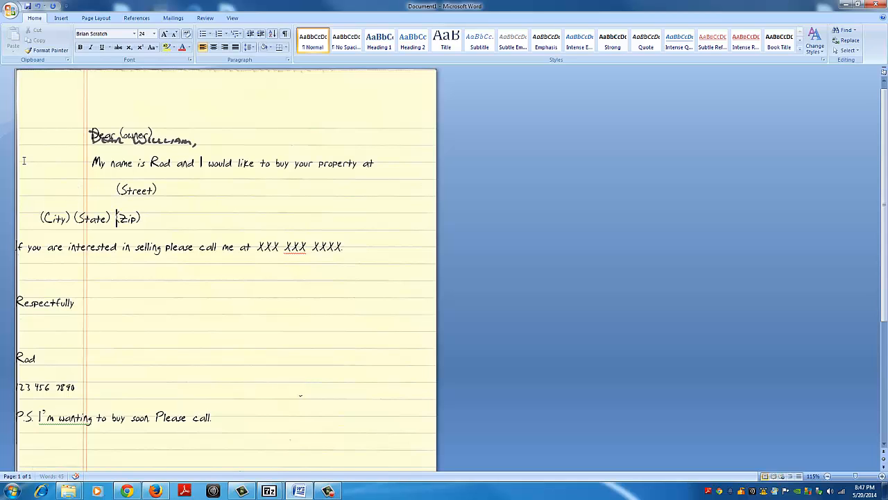
key(Left)
key(Left)
key(Left)
key(Left)
key(Left)
key(Left)
key(Left)
key(Left)
key(Left)
key(Left)
key(Left)
key(Left)
key(Left)
key(Left)
key(Left)
key(Tab)
key(Tab)
key(Tab)
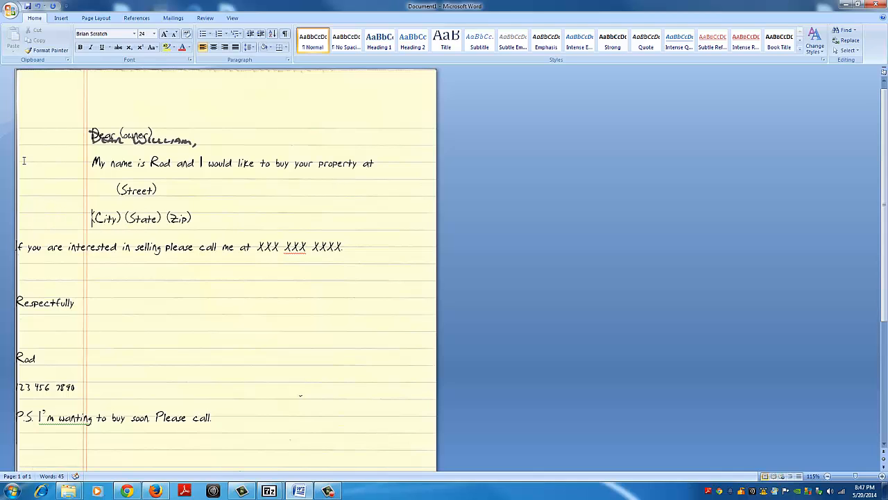
Step: Indent the "If you are interested in selling" line by three tab stops to align it with the salutation
key(Down)
key(Left)
key(Left)
key(Left)
key(Left)
key(Left)
key(Left)
key(Left)
key(Left)
key(Left)
key(Left)
key(Left)
key(Left)
key(Left)
key(Left)
key(Left)
key(Left)
key(Left)
key(Left)
key(Left)
key(Left)
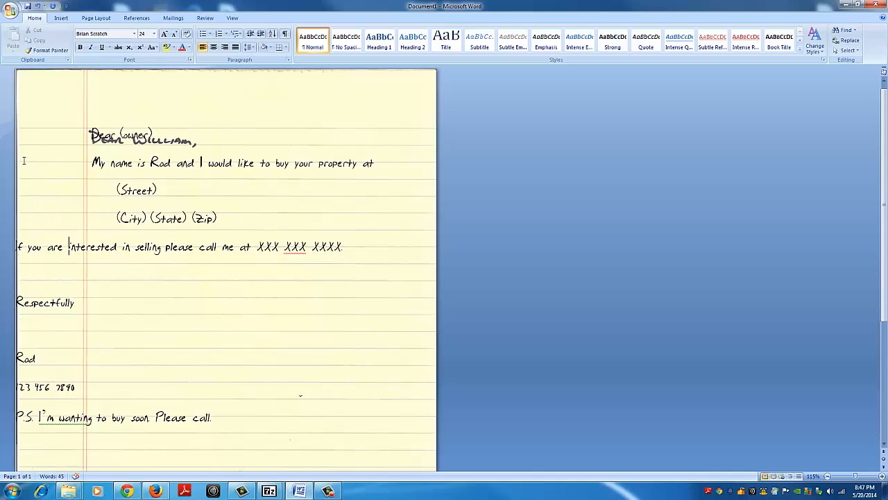
key(Tab)
key(Tab)
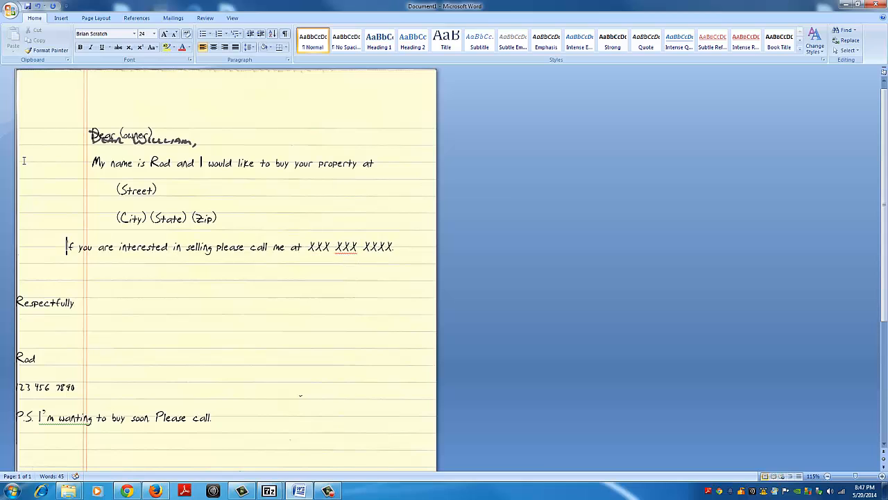
Step: Indent the "Respectfully" closing line by three tab stops, just past the paper's red margin line
key(Down)
key(Down)
key(Left)
key(Left)
key(Left)
key(Left)
key(Left)
key(Left)
key(Left)
key(Left)
key(Left)
key(Left)
key(Left)
key(Left)
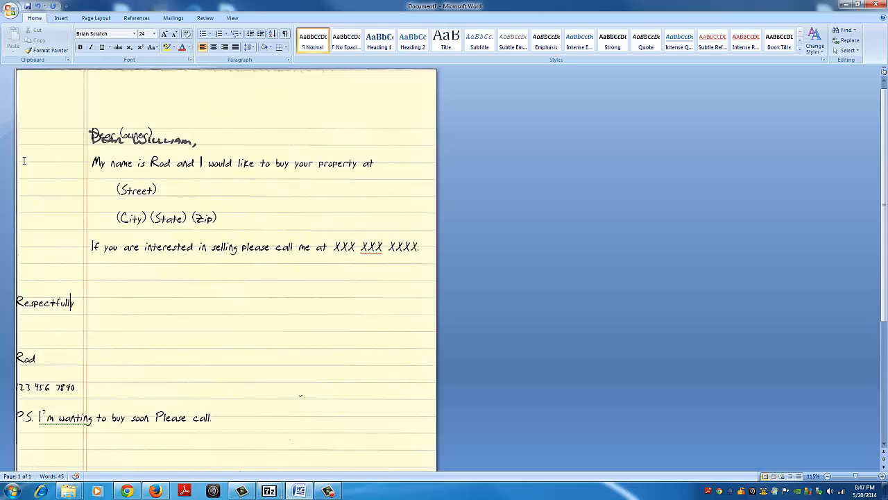
key(Up)
key(Down)
key(Tab)
key(Tab)
key(Tab)
Step: Indent the signature name below "Respectfully" by three tab stops
key(Down)
key(Down)
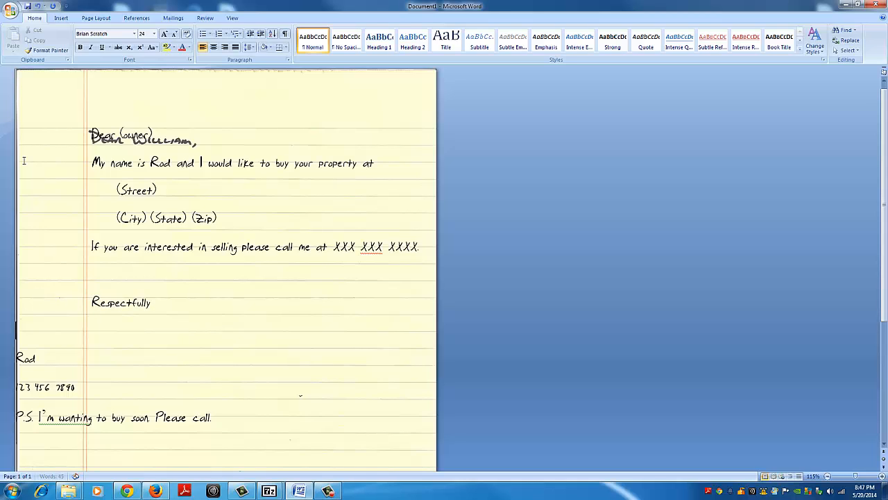
key(Left)
key(Left)
key(Left)
key(Tab)
key(Tab)
key(Tab)
Step: Indent the phone number line under the signature by three tab stops
key(Down)
key(Left)
key(Left)
key(Left)
key(Left)
key(Left)
key(Left)
key(Left)
key(Left)
key(Left)
key(Left)
key(Left)
key(Tab)
Step: Indent the "P.S." line by three tab stops to align it with the signature lines
key(Tab)
key(Tab)
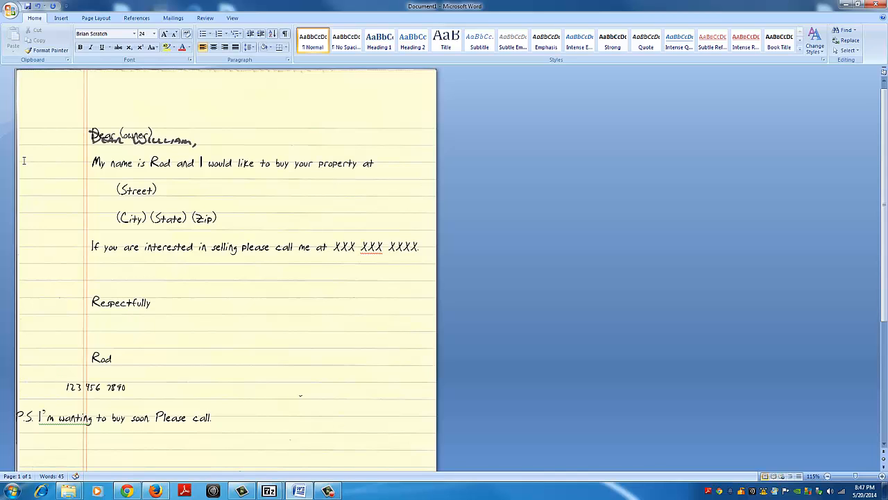
key(Down)
key(Left)
key(Left)
key(Left)
key(Left)
key(Left)
key(Left)
key(Left)
key(Left)
key(Left)
key(Left)
key(Left)
key(Left)
key(Left)
key(Left)
key(Left)
key(Tab)
key(Tab)
key(Tab)
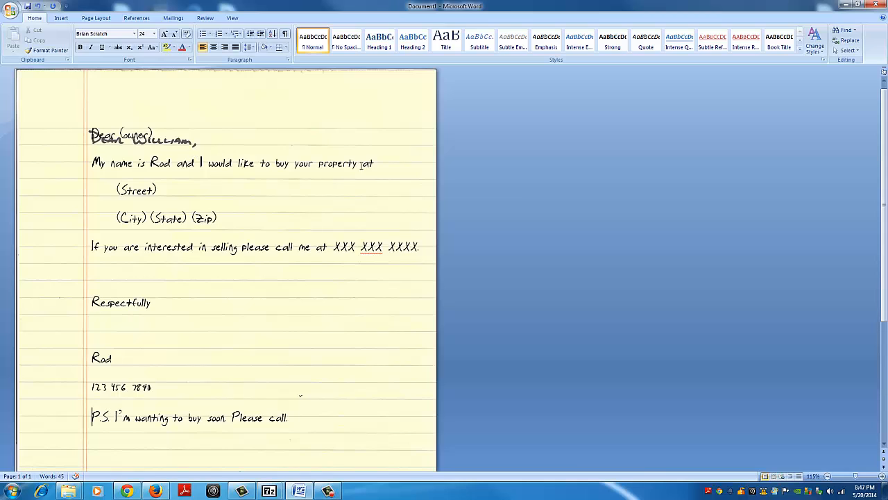
drag(379, 163, 91, 132)
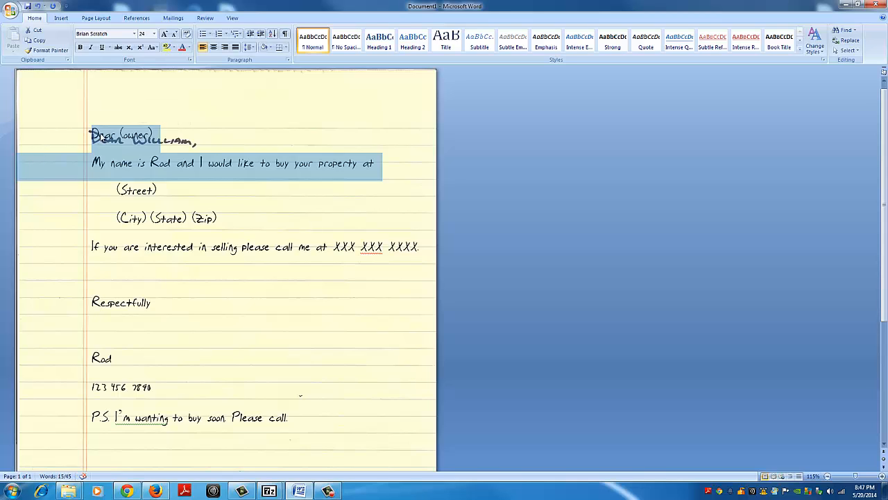
right_click(111, 143)
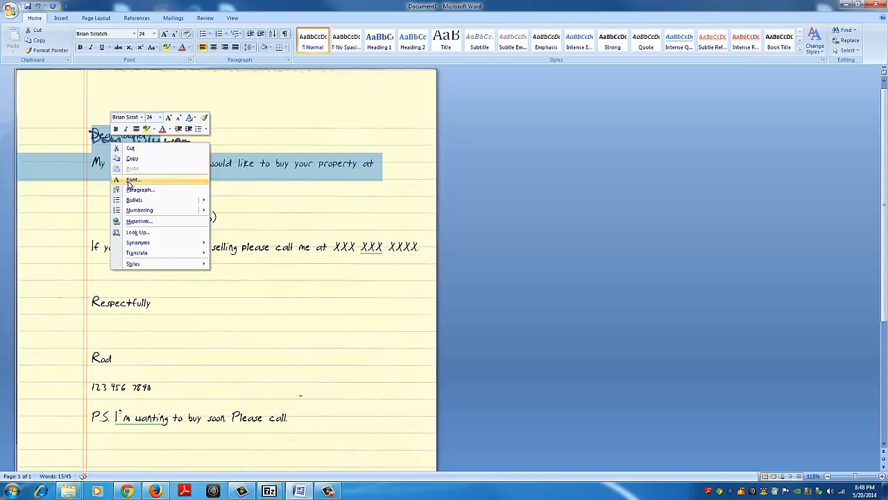
click(130, 180)
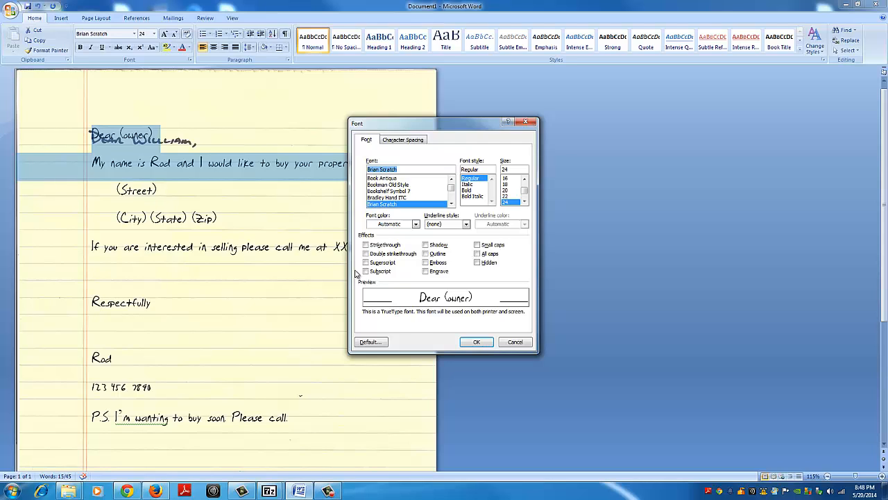
click(394, 141)
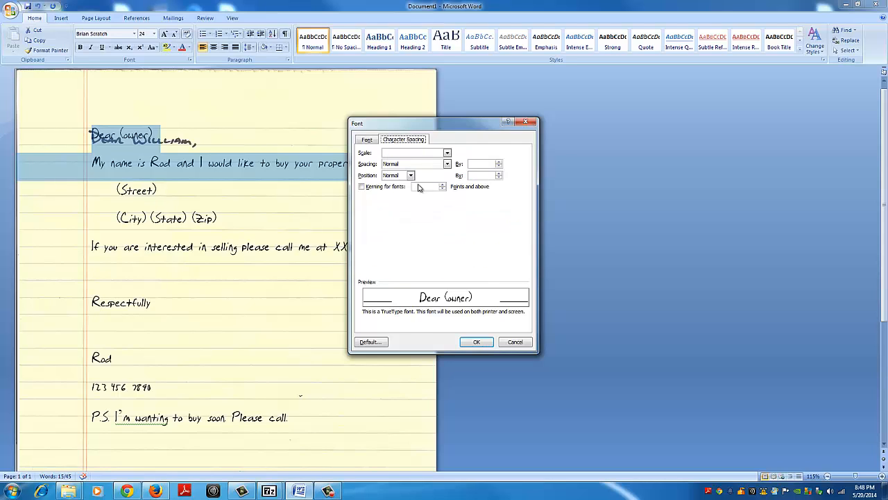
click(515, 341)
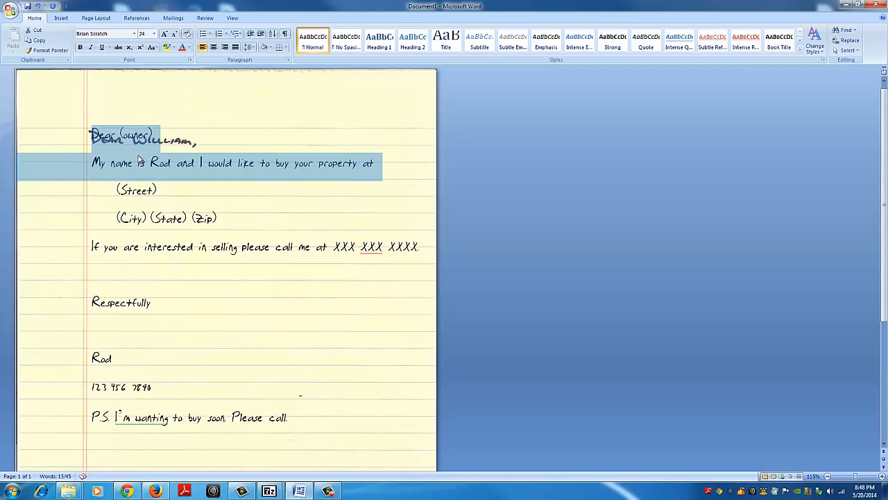
Step: Set the paragraph spacing after the salutation and "My name is" lines to 18 pt and clear the selection
right_click(139, 161)
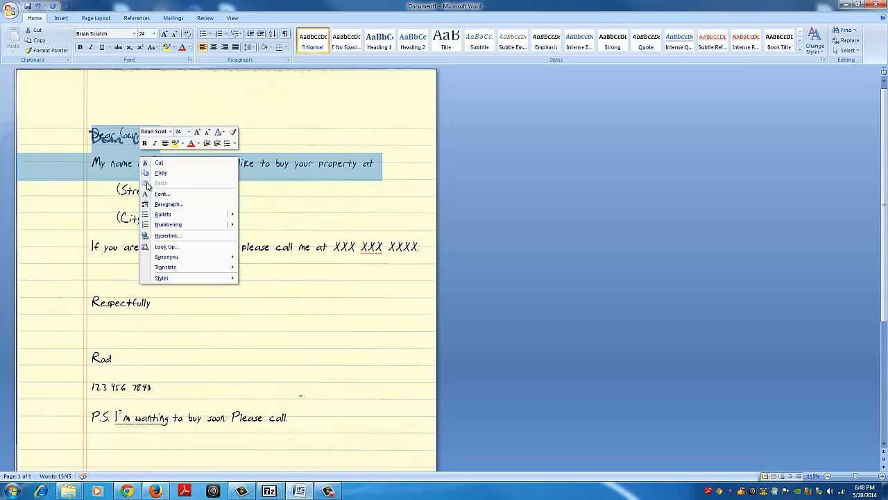
click(169, 205)
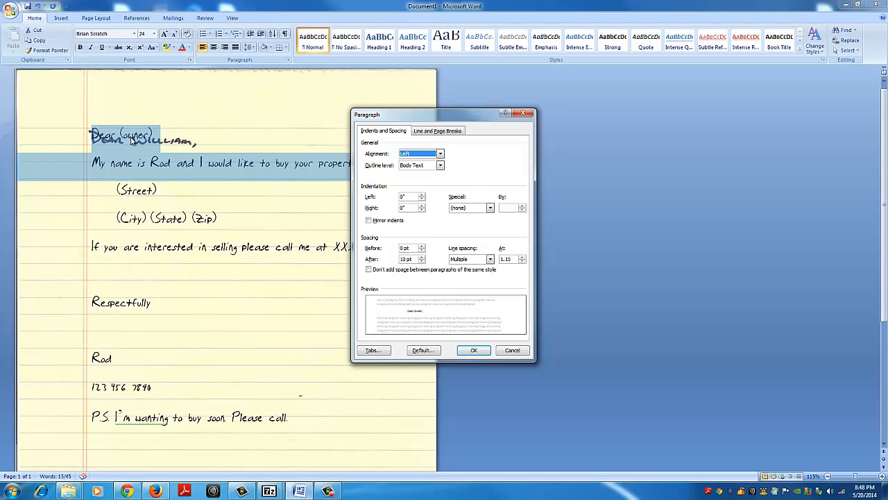
click(421, 256)
click(422, 257)
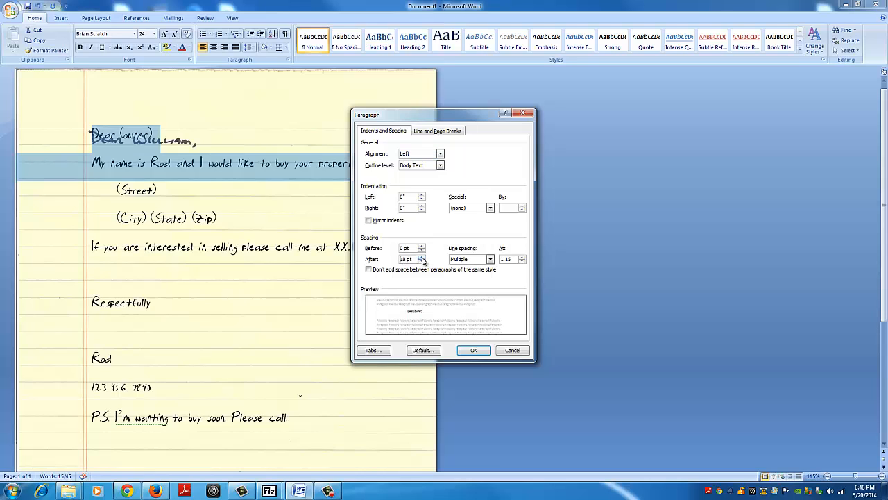
click(469, 350)
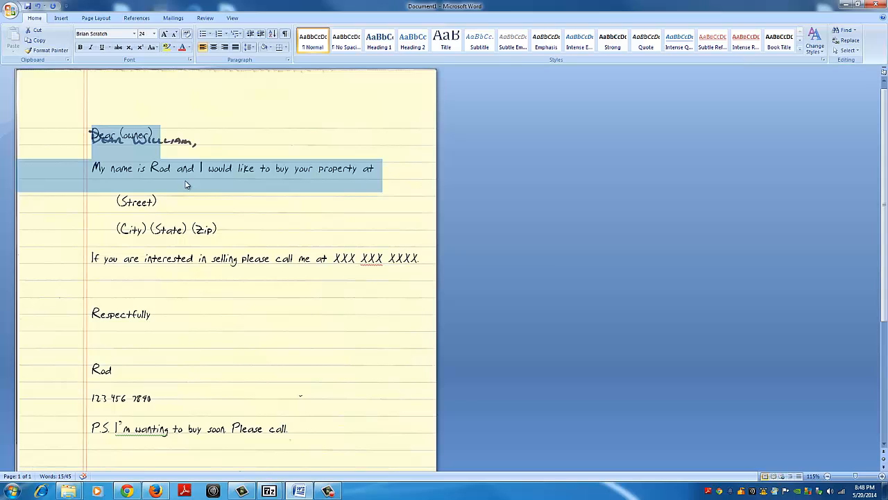
click(151, 122)
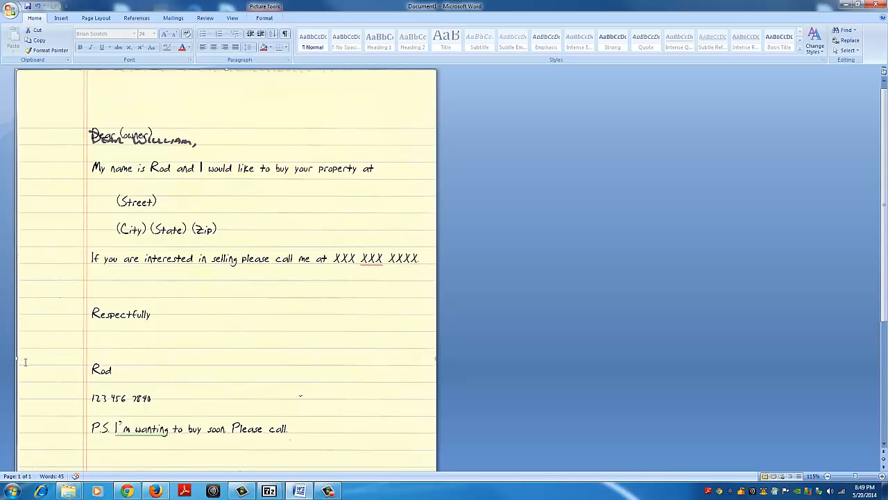
key(Escape)
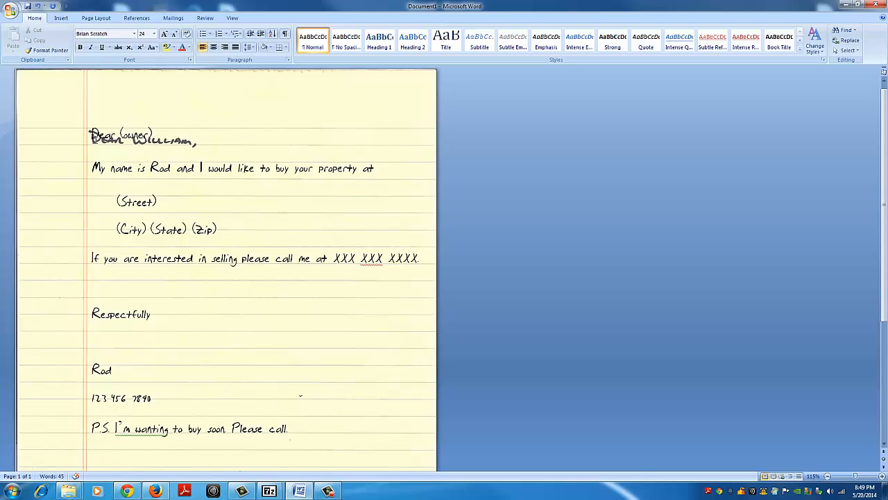
Step: Set the paragraph spacing after every line of the letter to 3.6 lines
drag(90, 134, 297, 433)
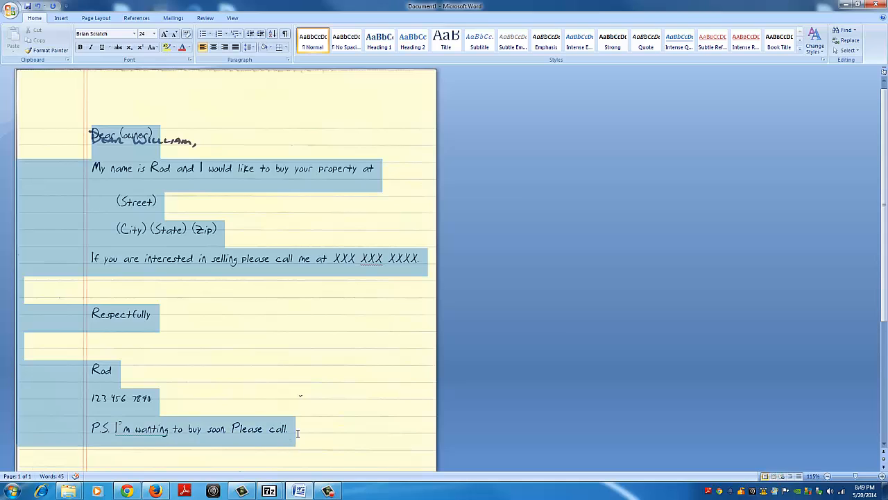
right_click(191, 236)
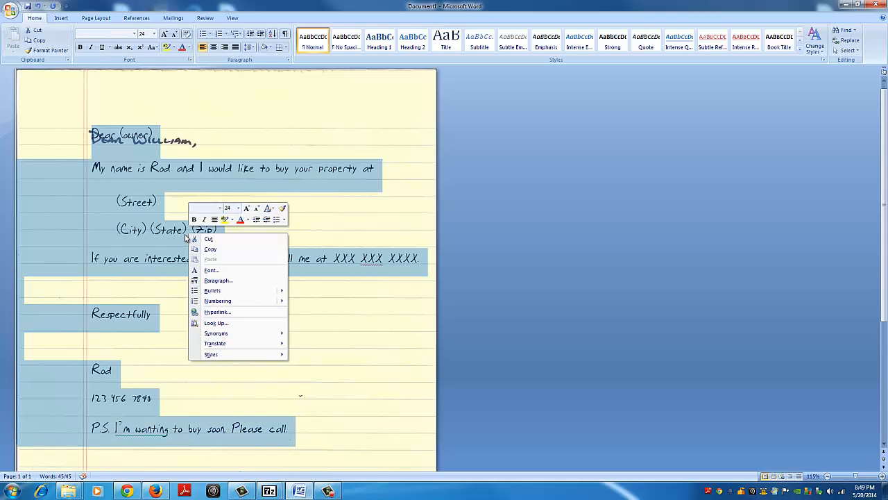
click(219, 280)
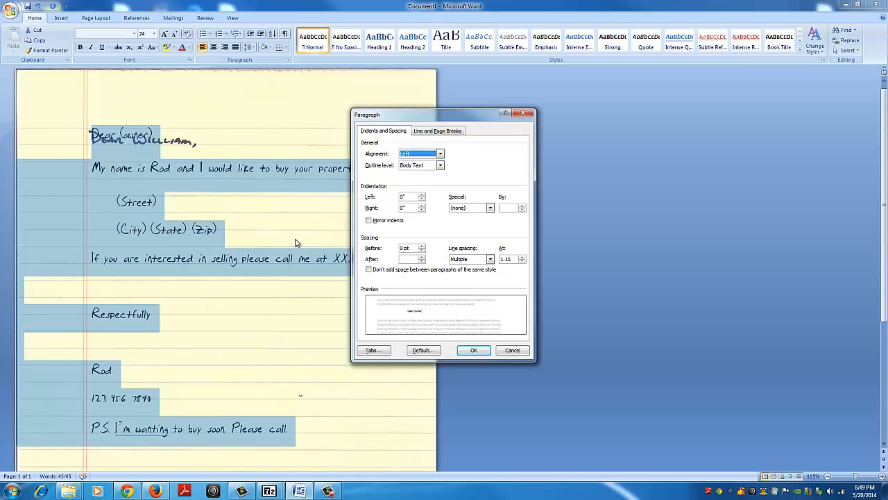
click(409, 259)
text(18)
key(Return)
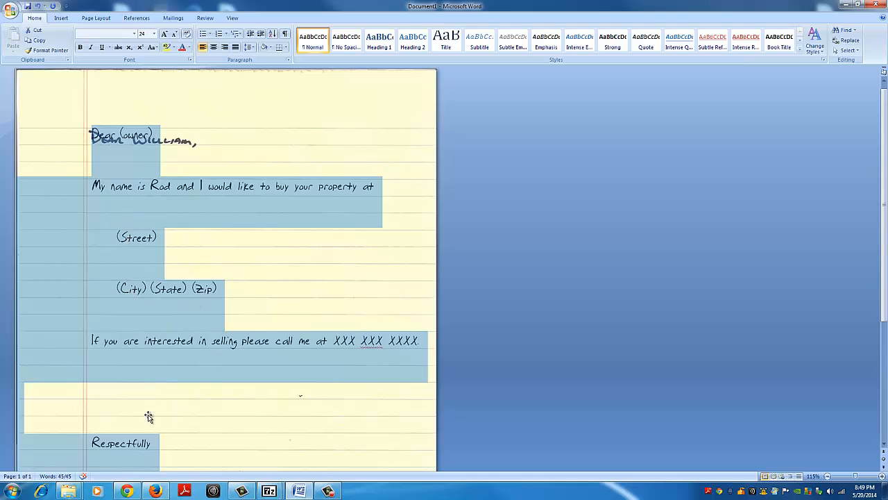
Step: Remove the tab indent before the "P.S." line, join it to the phone number line and split it back onto its own line
scroll(148, 419, down, 1)
scroll(148, 418, down, 5)
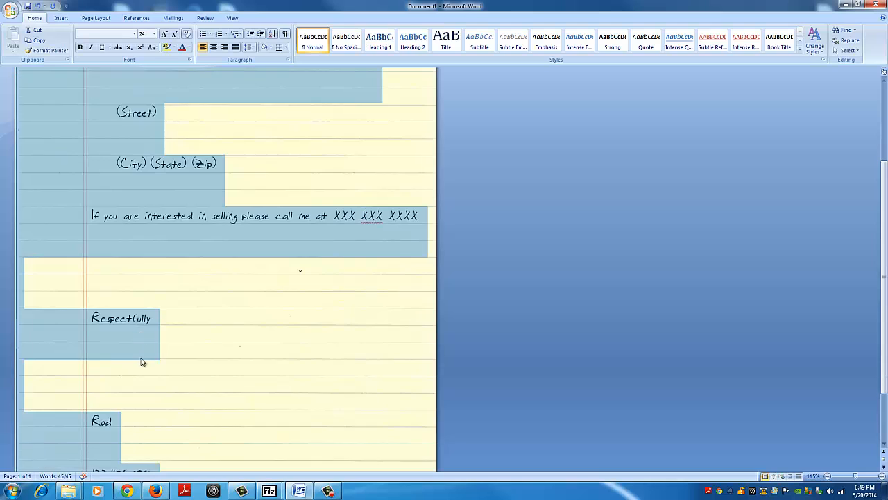
scroll(142, 368, down, 2)
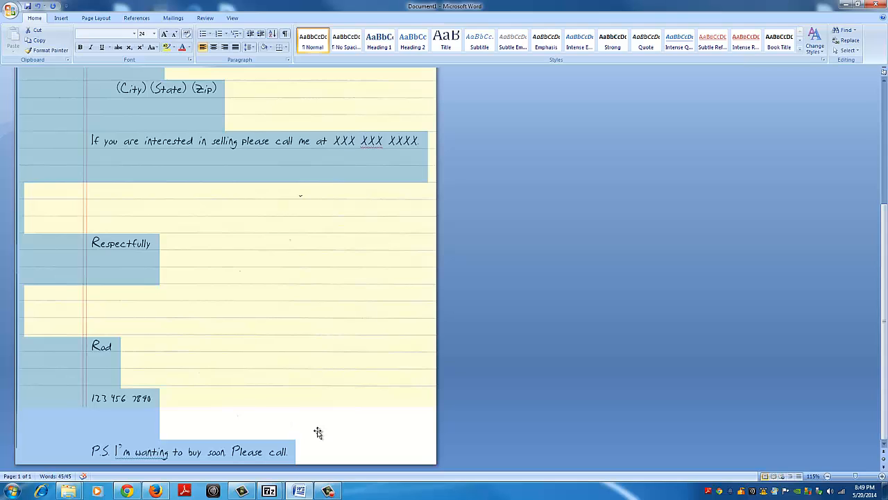
click(210, 413)
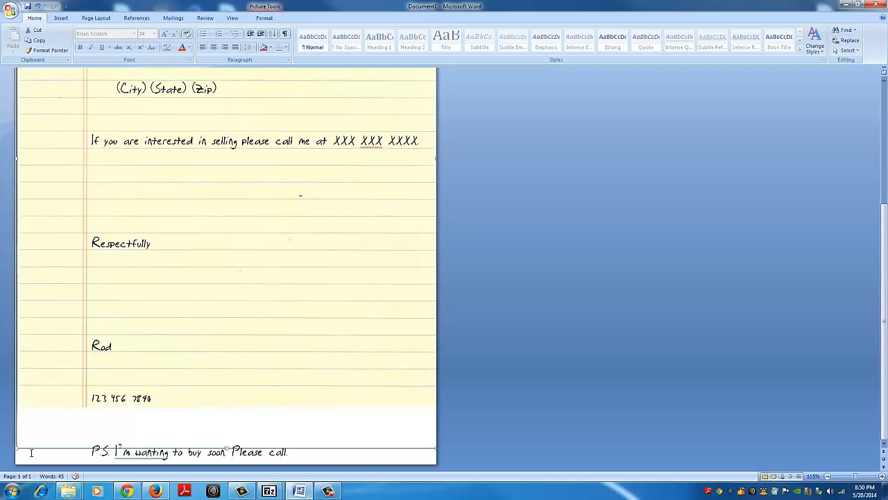
click(31, 452)
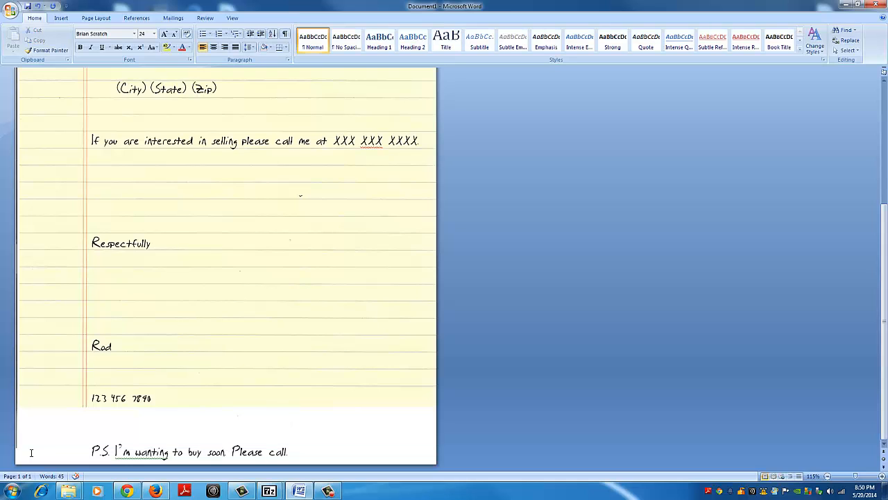
click(89, 445)
key(BackSpace)
key(BackSpace)
key(BackSpace)
key(BackSpace)
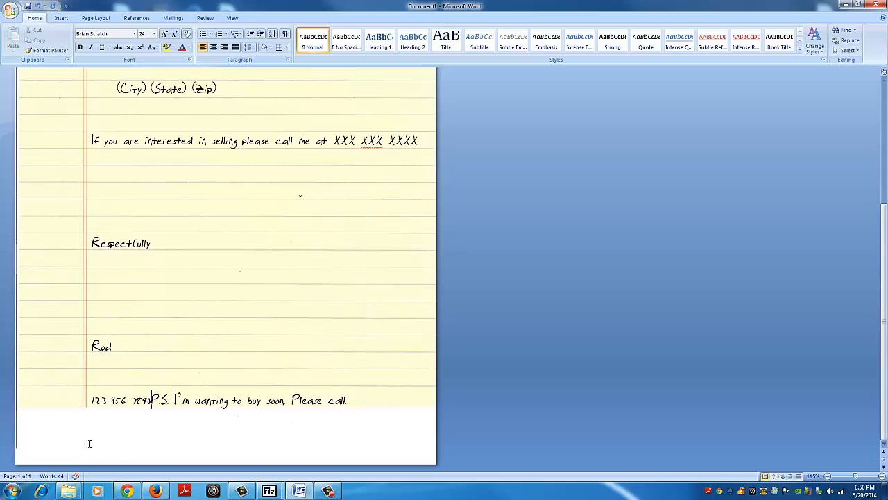
key(Return)
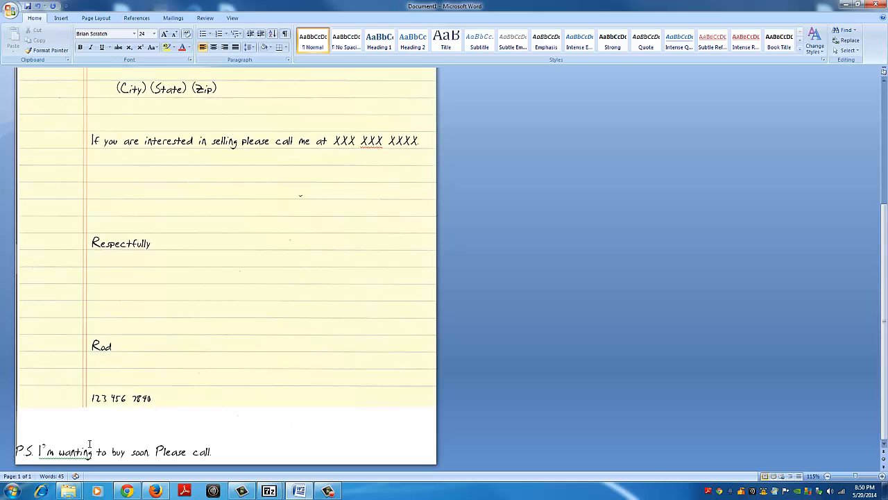
Step: Try to bring the phone number up onto the signature name's line, and return it to its own line
key(Up)
key(Right)
key(Right)
key(Right)
key(Up)
key(Up)
key(Right)
key(Right)
key(Right)
key(Delete)
key(Delete)
key(Tab)
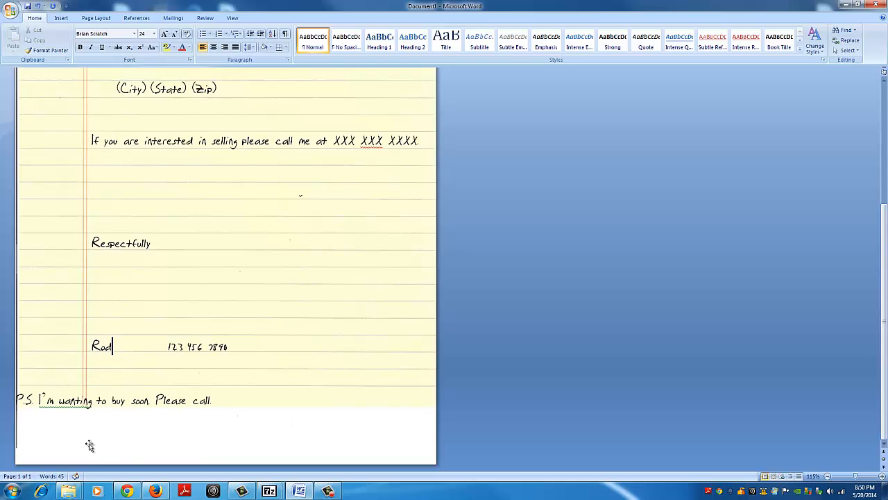
key(Return)
key(Return)
key(Return)
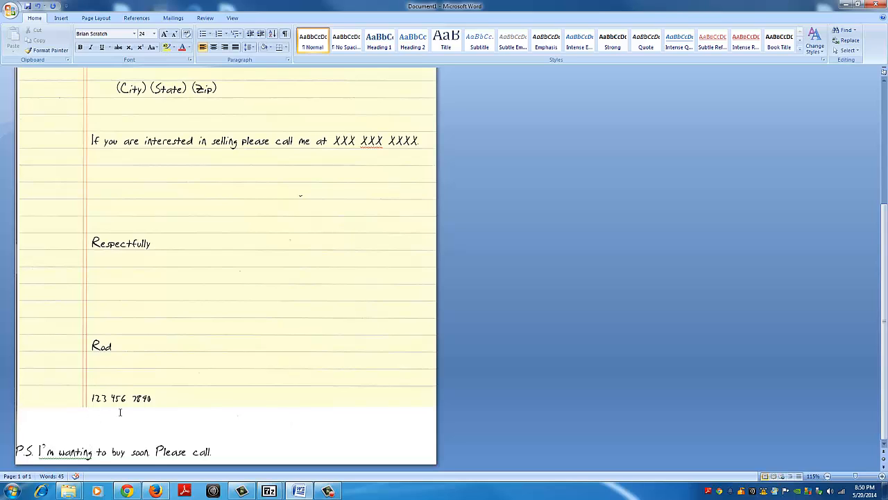
Step: Try to set the paragraph spacing after the signature name, phone number and "P.S." lines to 12
click(165, 399)
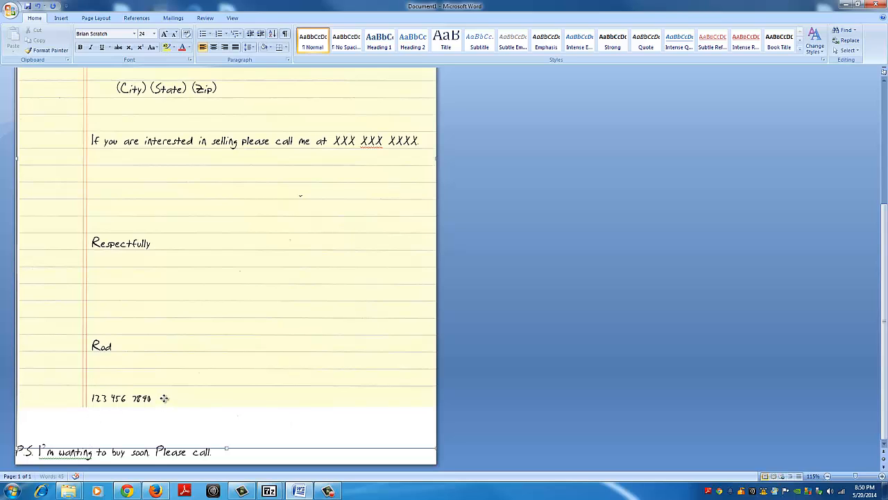
click(221, 452)
drag(220, 451, 101, 346)
right_click(99, 346)
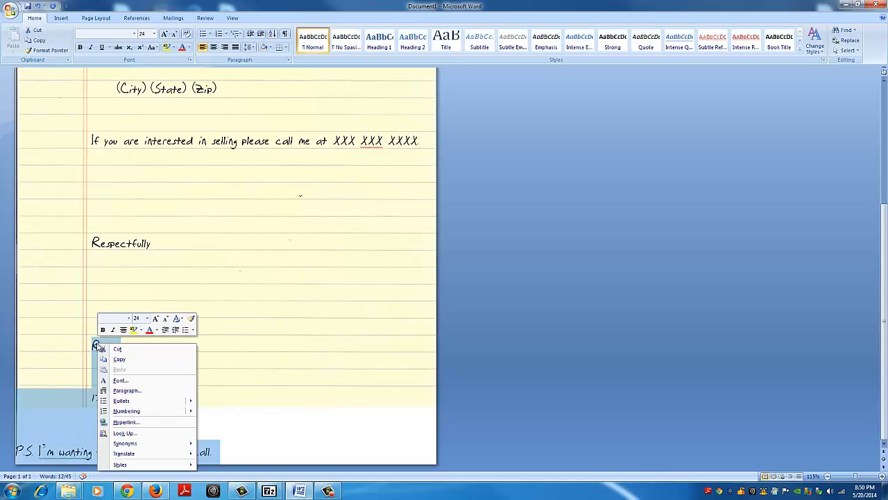
click(118, 390)
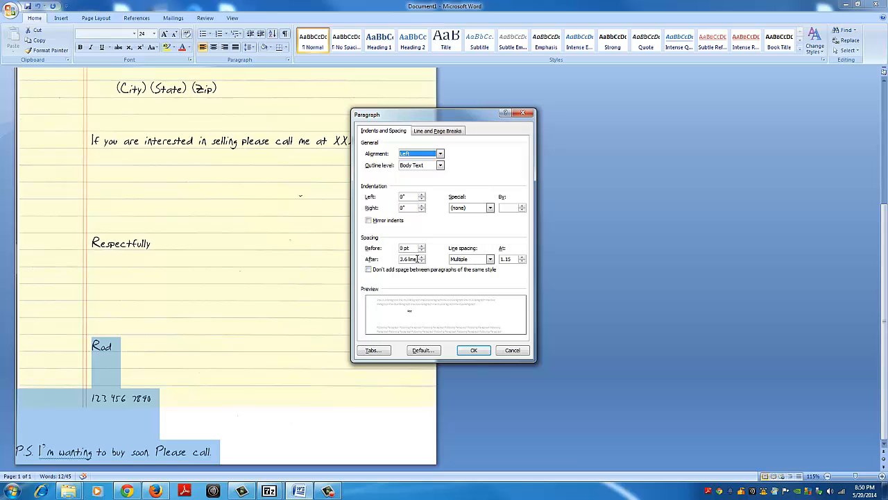
drag(419, 258, 399, 260)
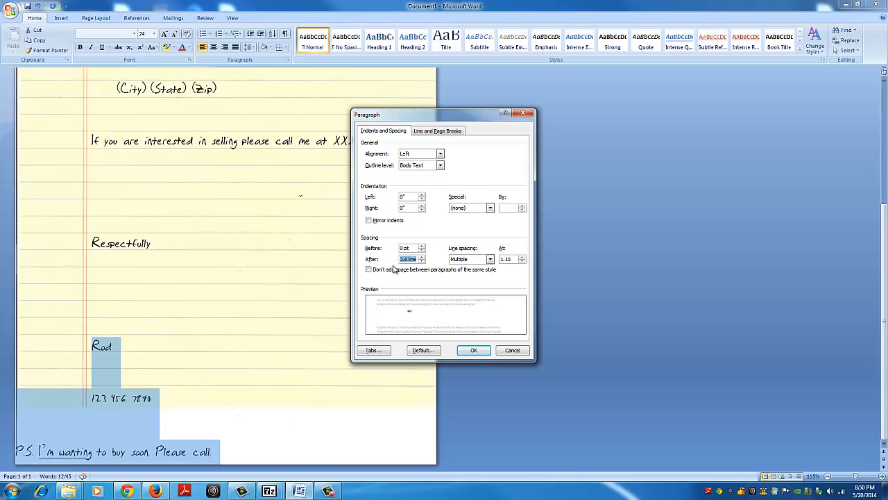
text(12)
key(Return)
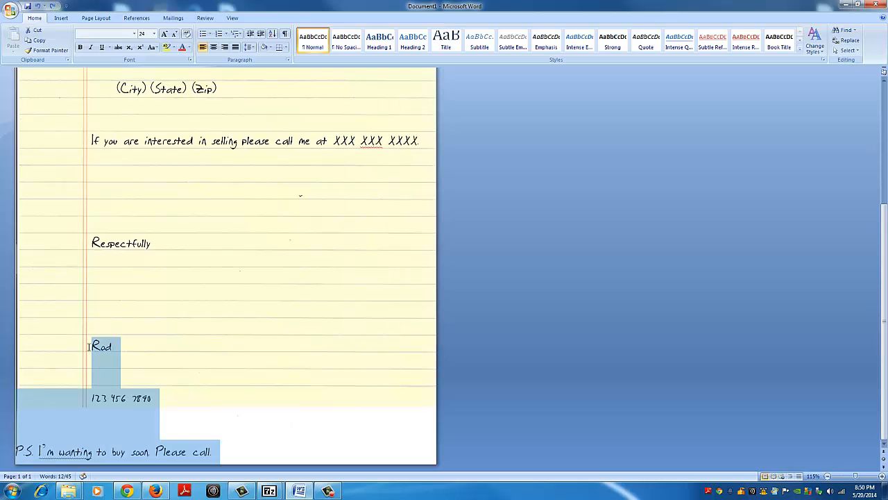
Step: Indent the "P.S." line with three tabs so that it lines up with the phone number above it
click(95, 397)
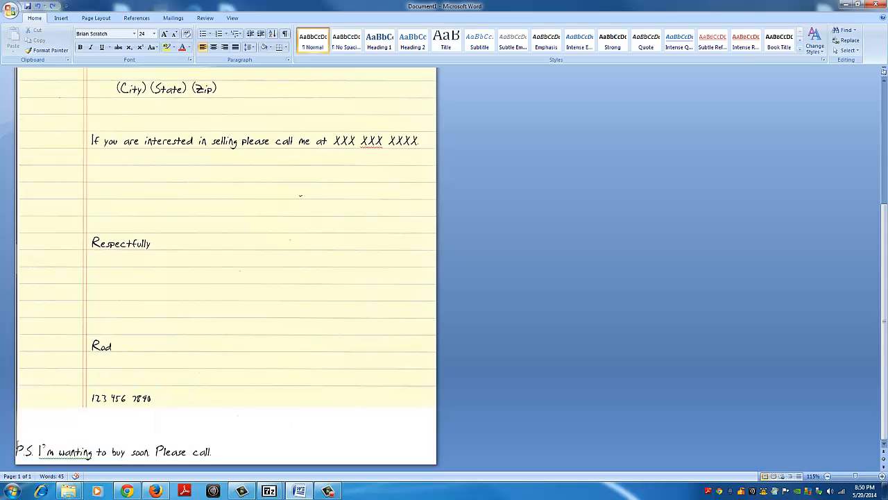
click(17, 444)
key(Tab)
key(Tab)
key(Tab)
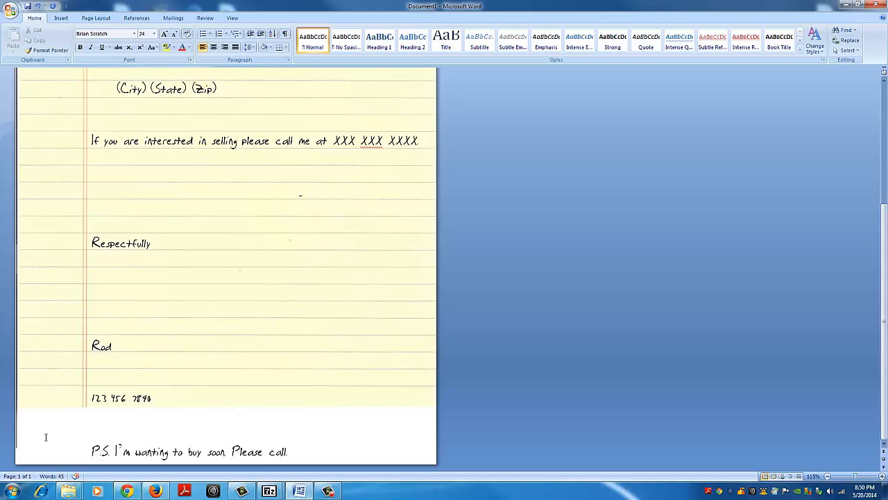
Step: Review the letter's layout against the lined paper and delete the yellow background picture, keeping only the text
scroll(46, 438, up, 6)
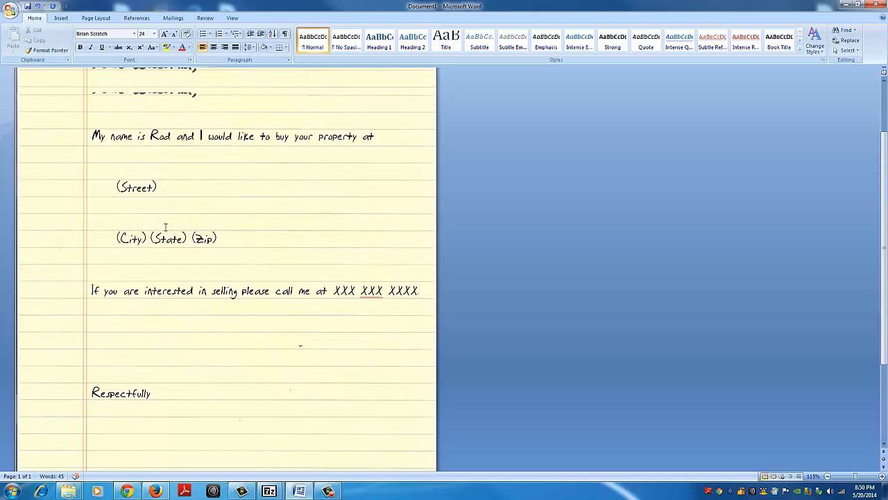
scroll(166, 227, up, 2)
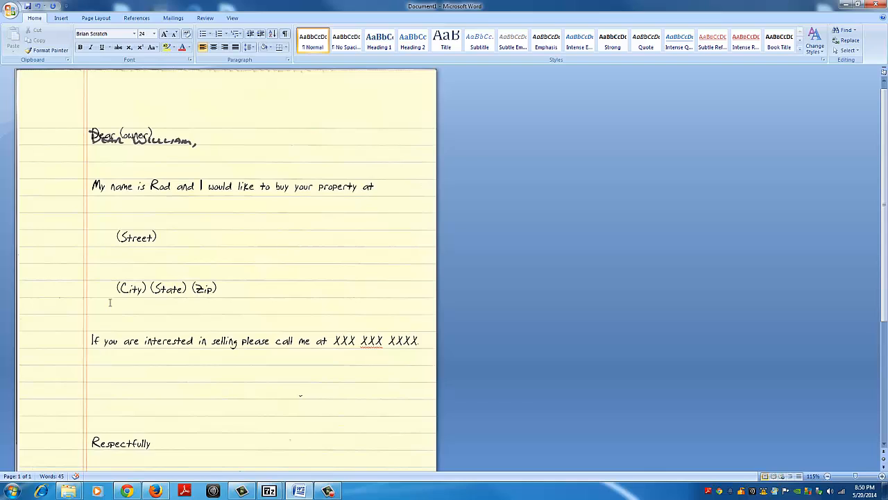
scroll(110, 303, down, 6)
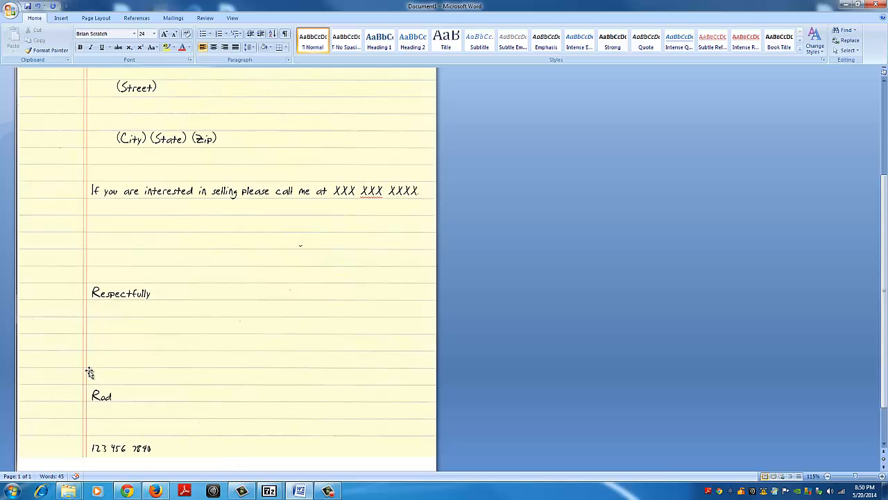
scroll(90, 371, down, 2)
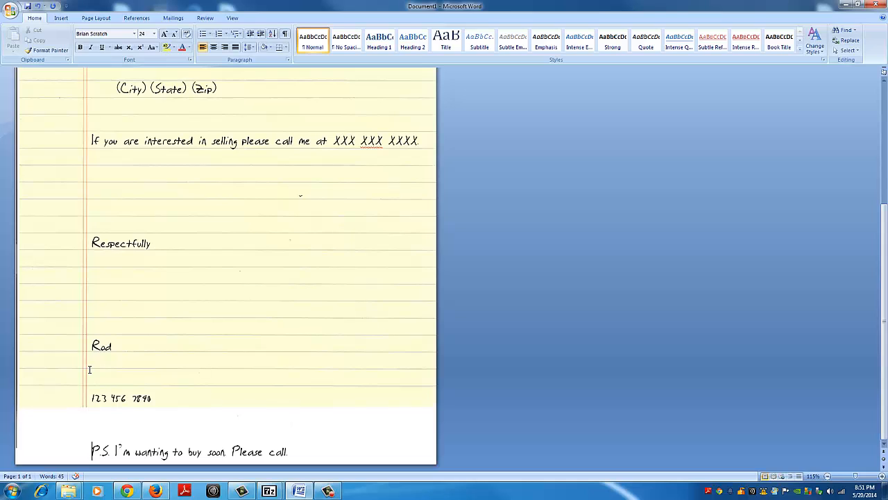
click(162, 295)
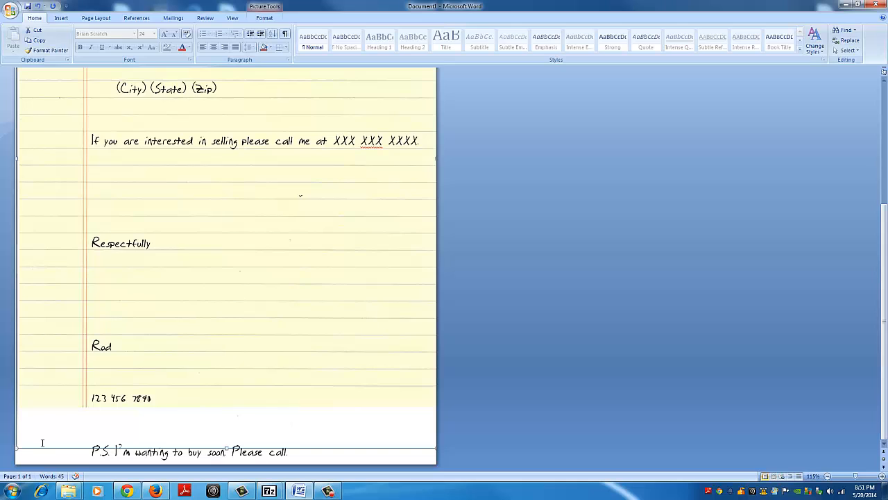
key(Delete)
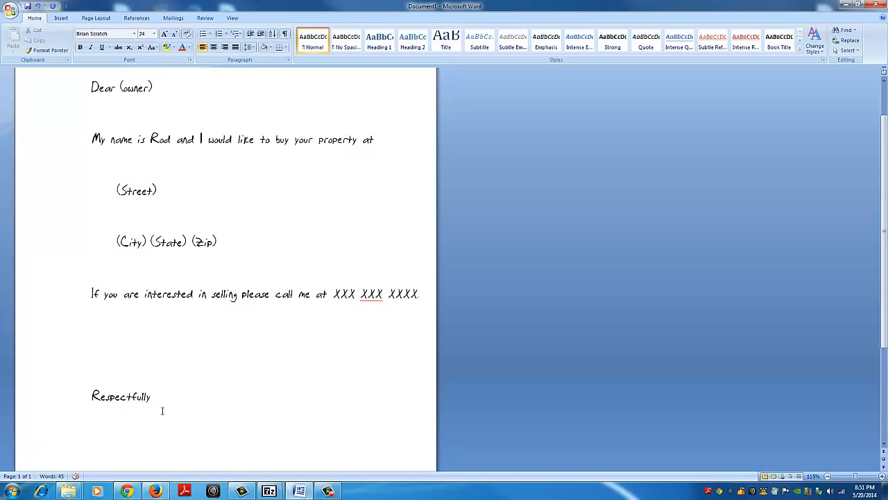
scroll(161, 412, down, 3)
scroll(162, 410, up, 4)
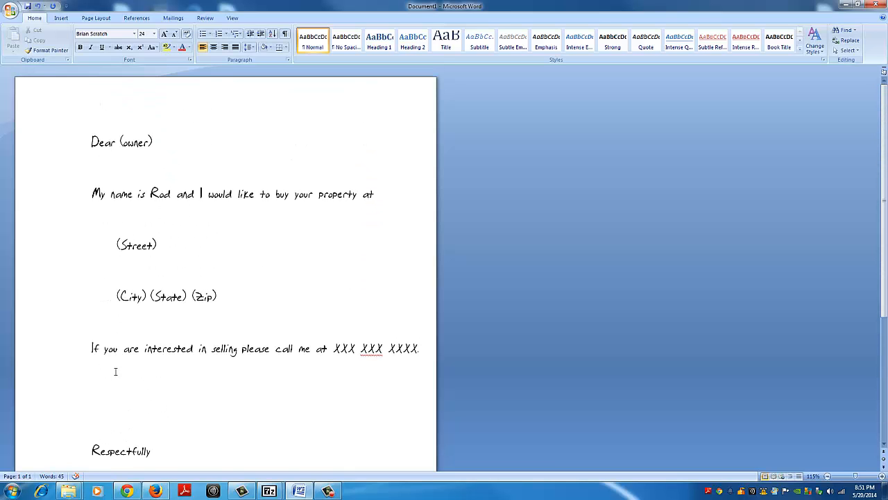
scroll(115, 371, down, 5)
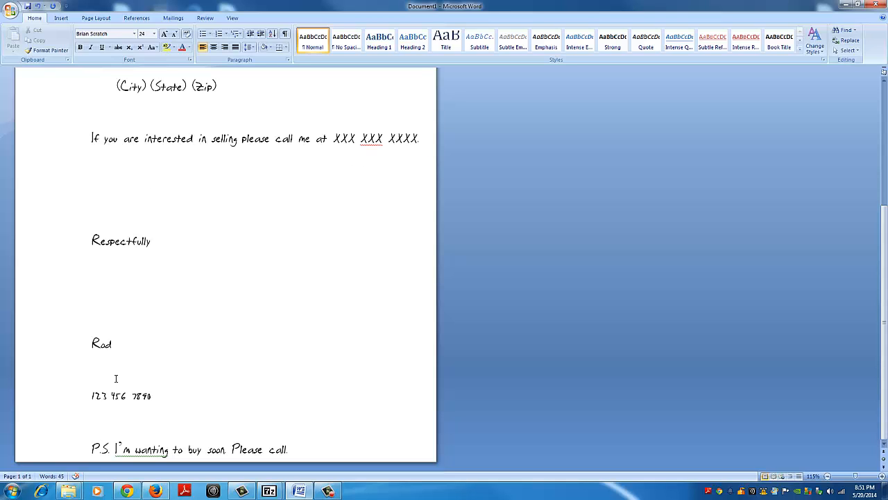
scroll(116, 378, up, 5)
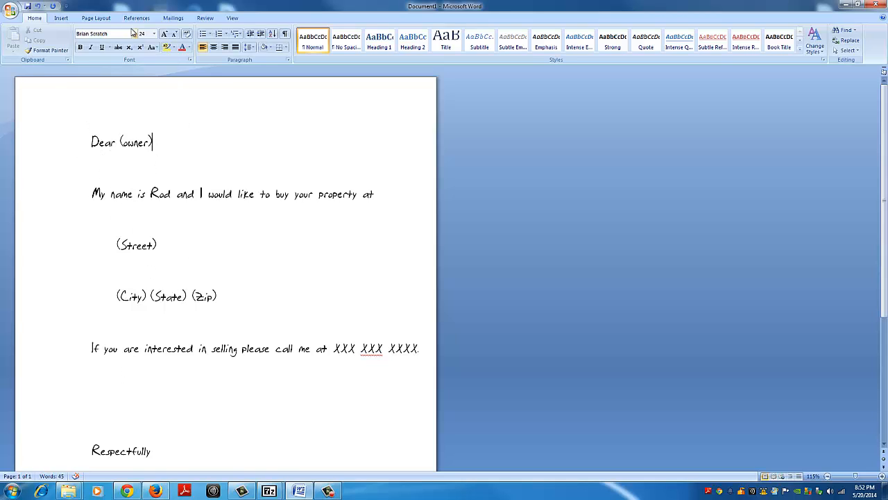
Step: Start the Step by Step Mail Merge Wizard with Letters as the document type and advance to the starting document stage
click(179, 22)
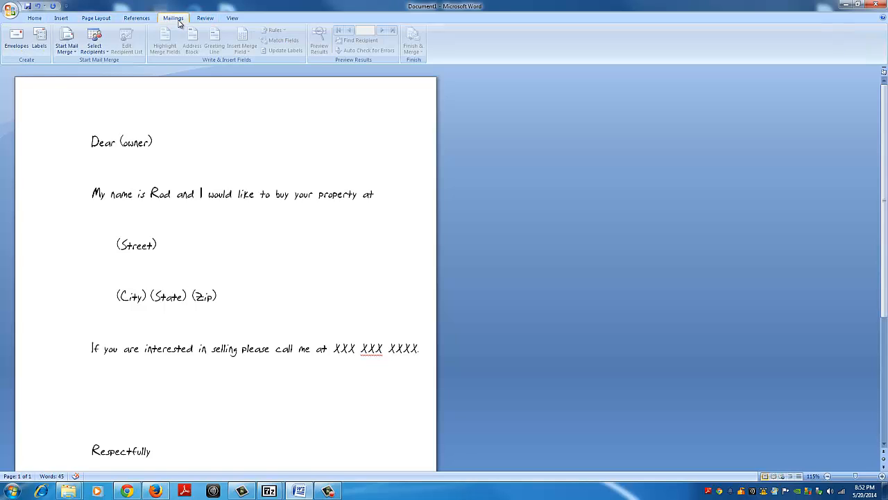
click(76, 56)
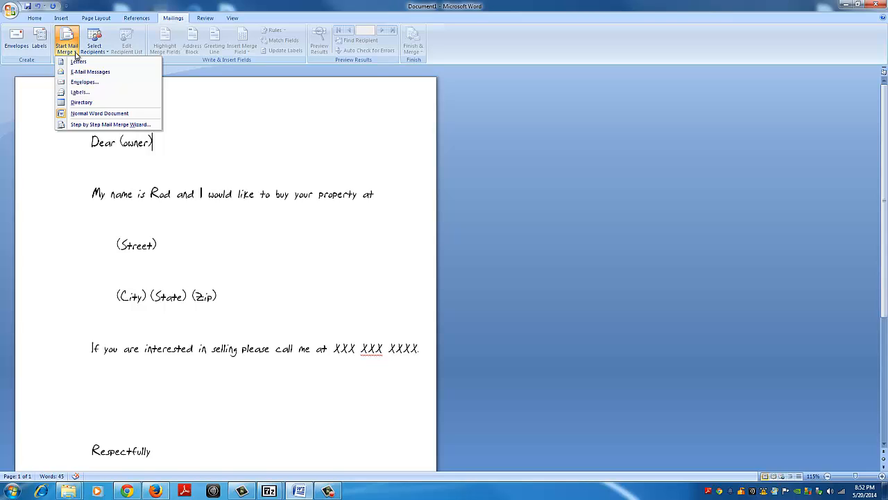
click(93, 125)
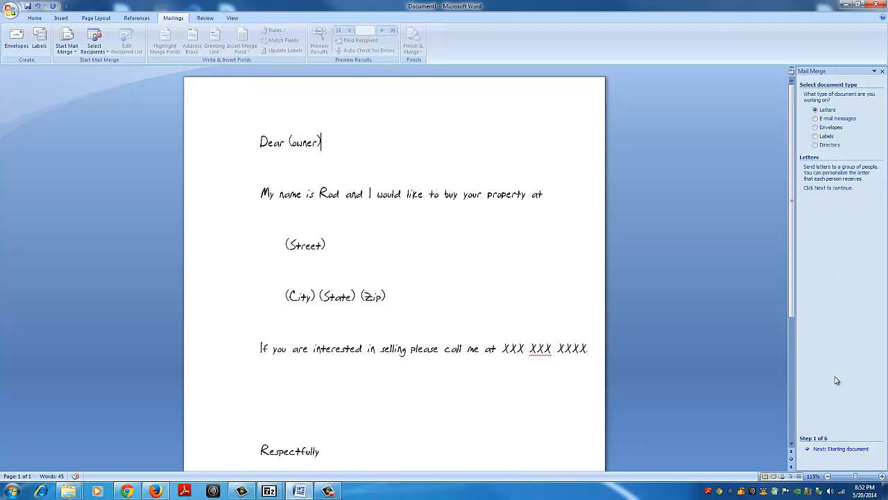
click(831, 450)
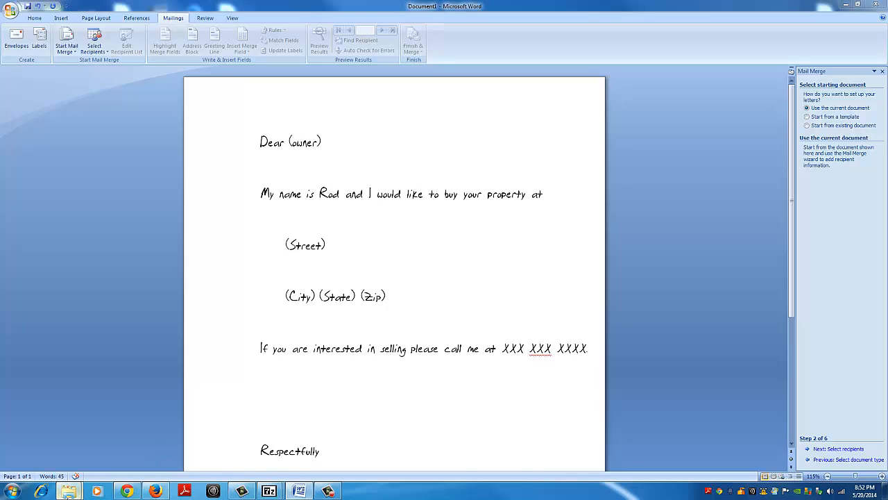
mouse_move(69, 490)
click(164, 441)
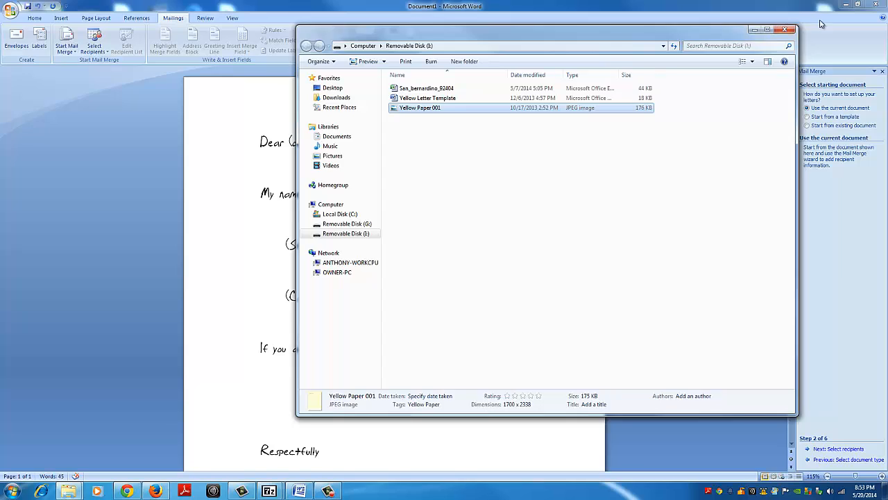
click(785, 29)
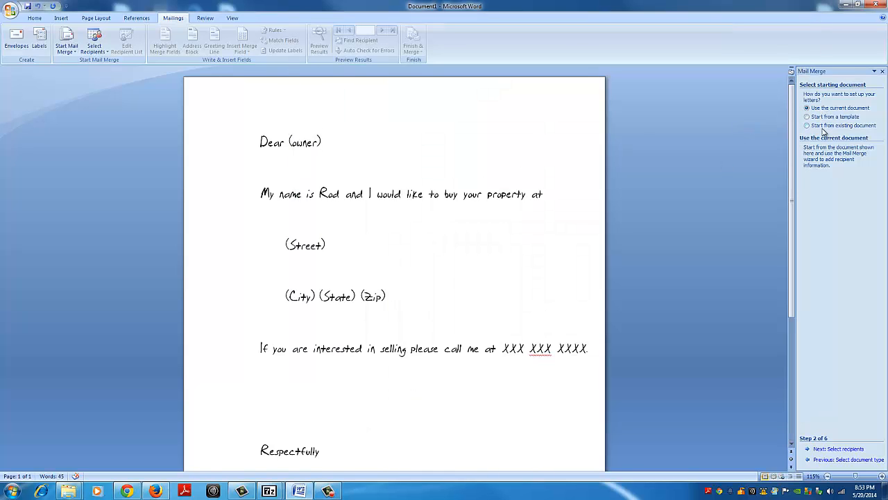
Step: Keep the current document for the merge and load the ListReport$ table of San_bernardino_92404 from Removable Disk (I:) as the existing recipient list
click(819, 454)
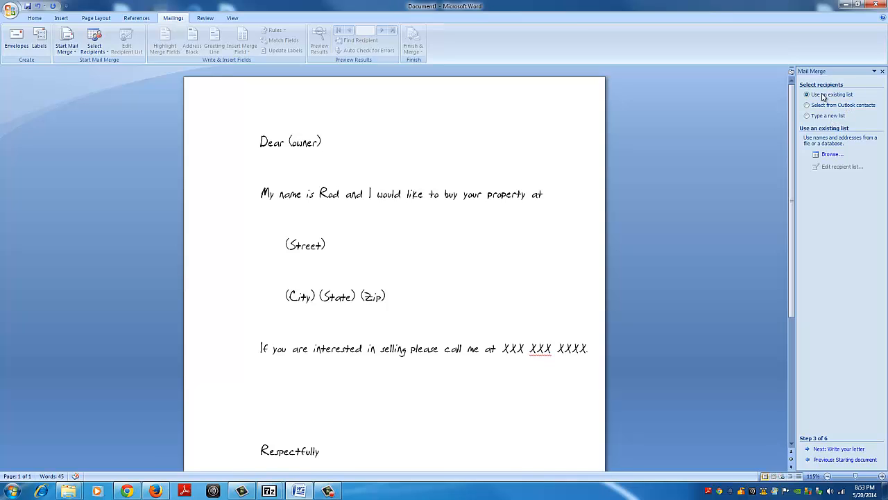
click(830, 154)
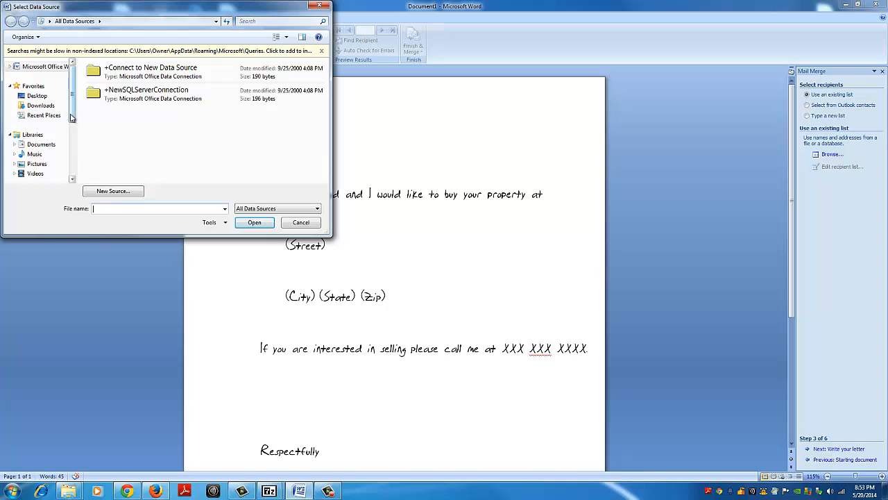
drag(75, 137, 75, 164)
click(53, 160)
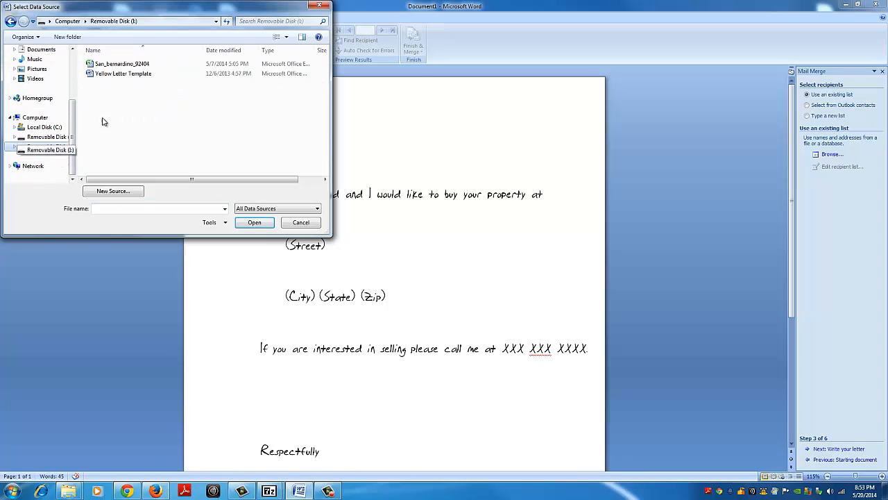
click(122, 66)
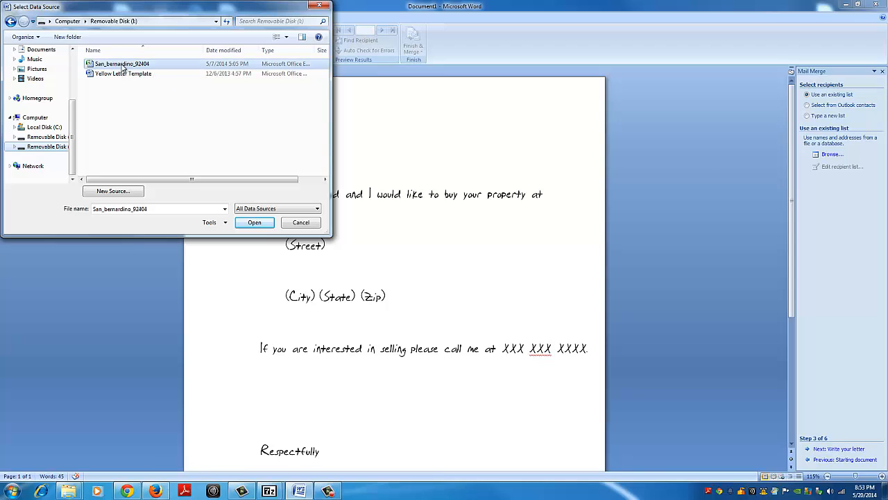
click(242, 226)
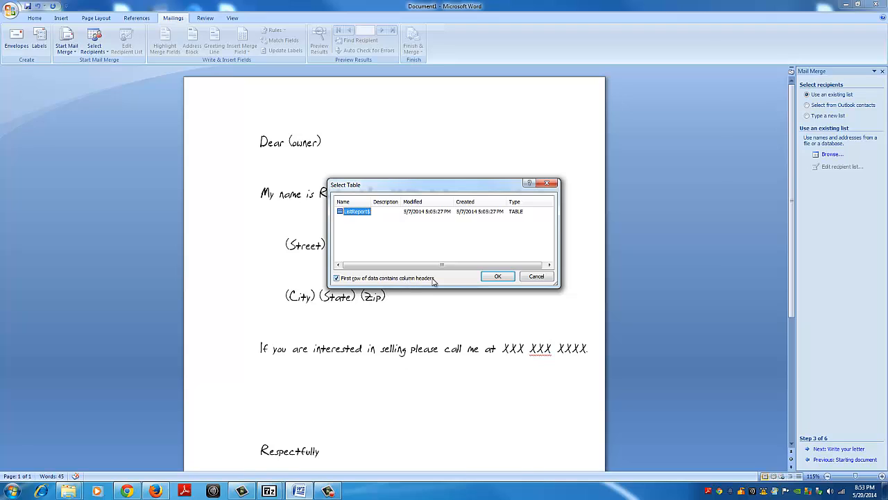
click(497, 277)
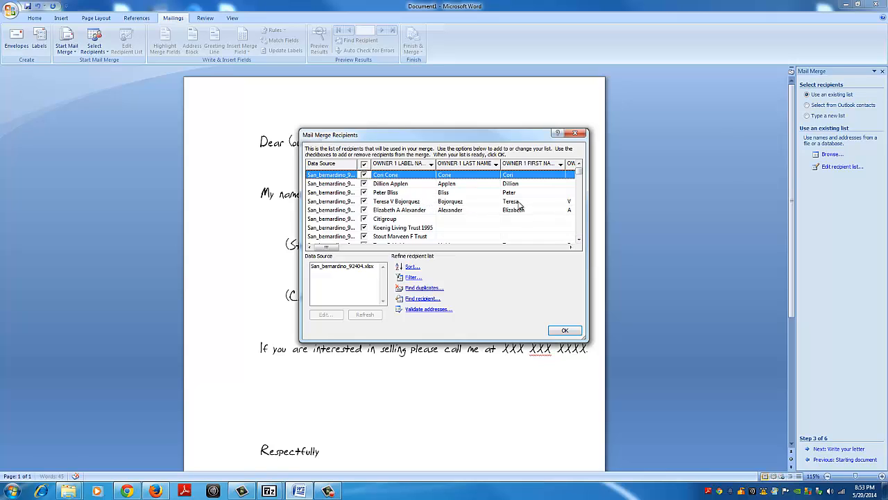
Step: Open the San_bernardino_92404 workbook from Removable Disk (I:) as read-only in Excel
click(71, 491)
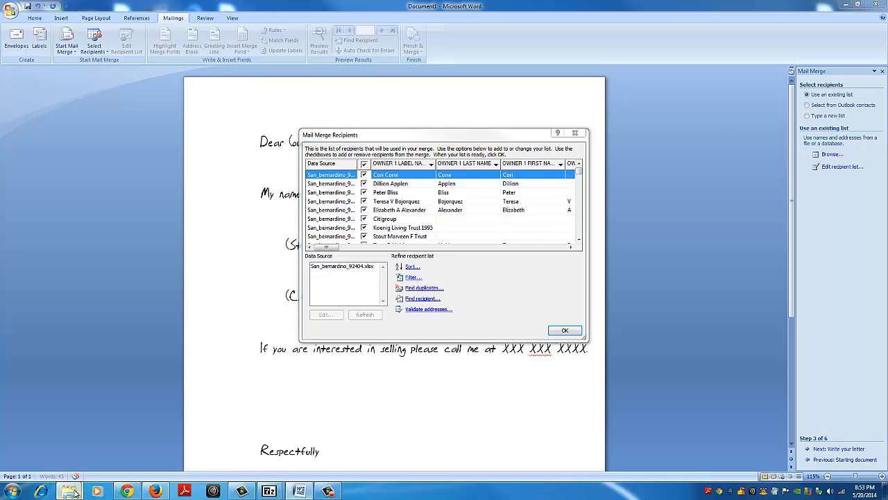
click(154, 440)
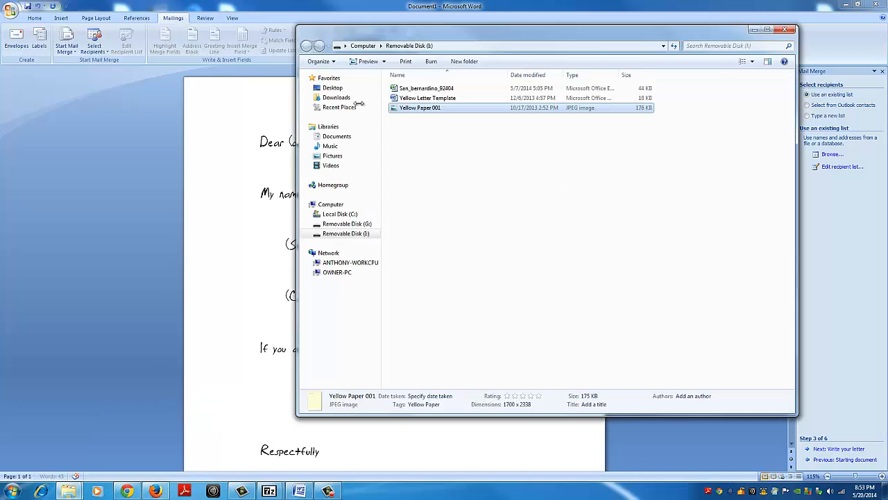
click(418, 92)
double_click(418, 93)
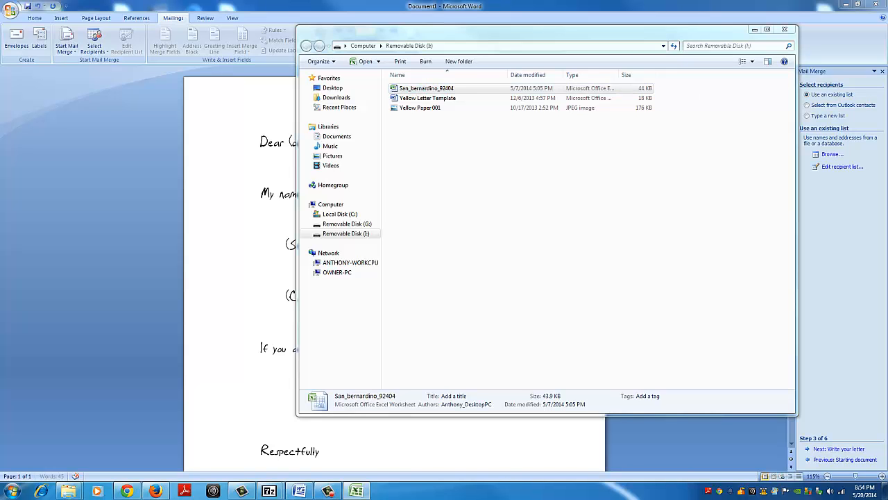
drag(555, 130, 338, 111)
click(499, 111)
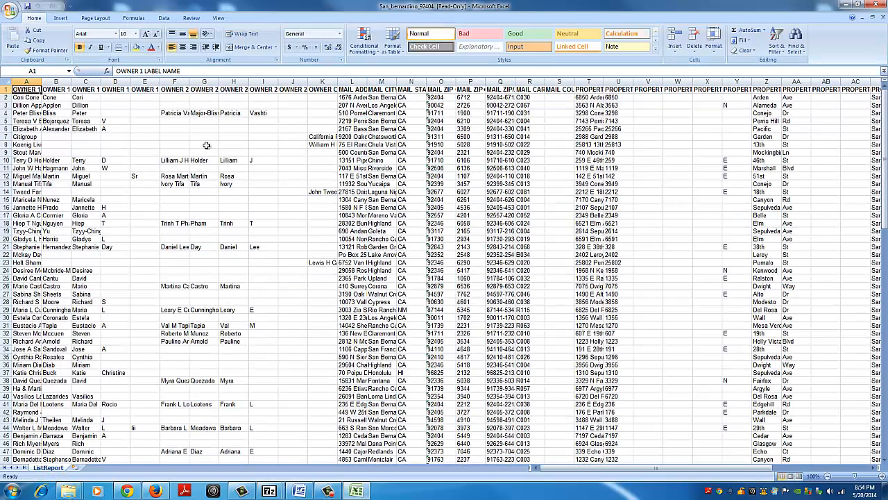
Step: Fit the widths of the owner 1 label name, last name and first name columns to their contents
double_click(43, 81)
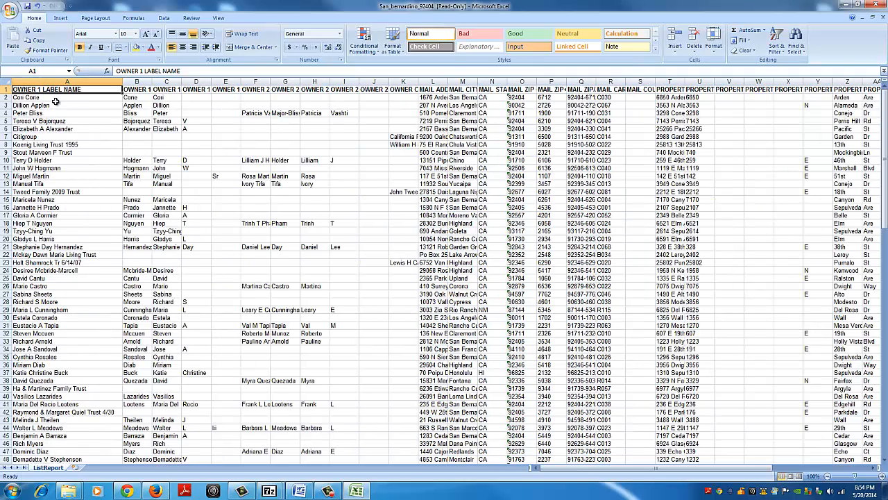
double_click(151, 81)
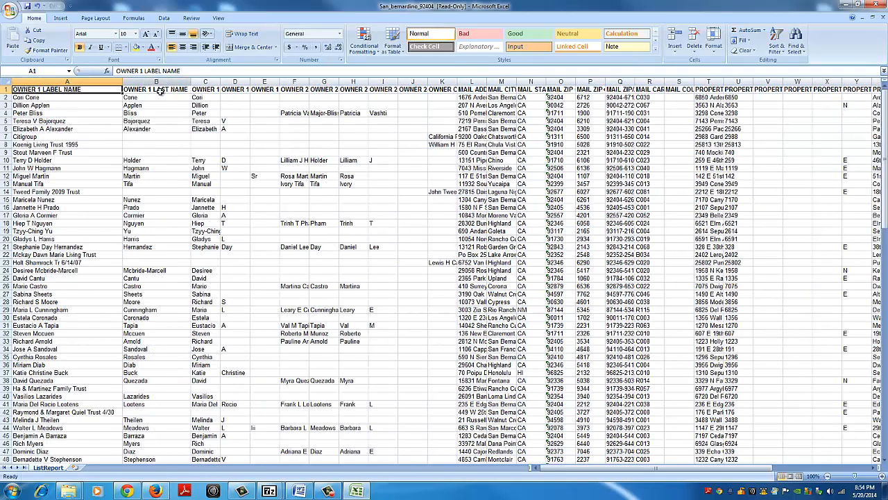
double_click(222, 81)
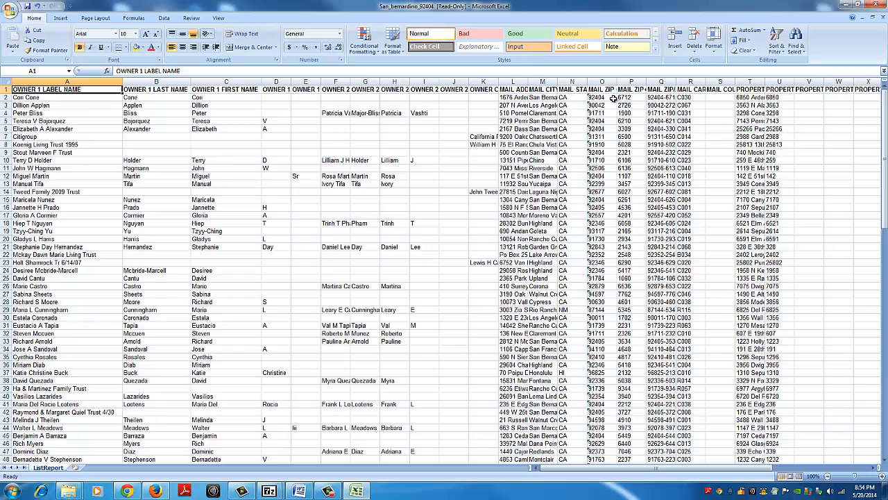
Step: Fit the mail address, property address and property house number columns to their contents, and return to the letter in Word
double_click(528, 82)
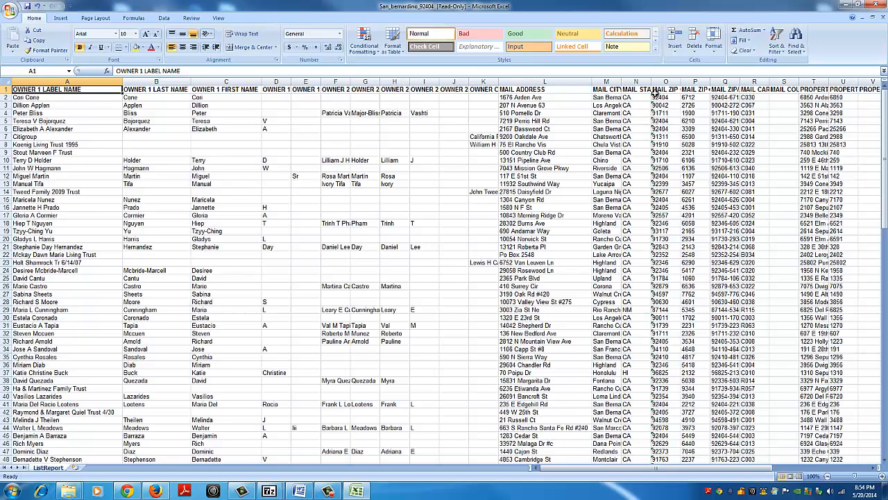
double_click(829, 82)
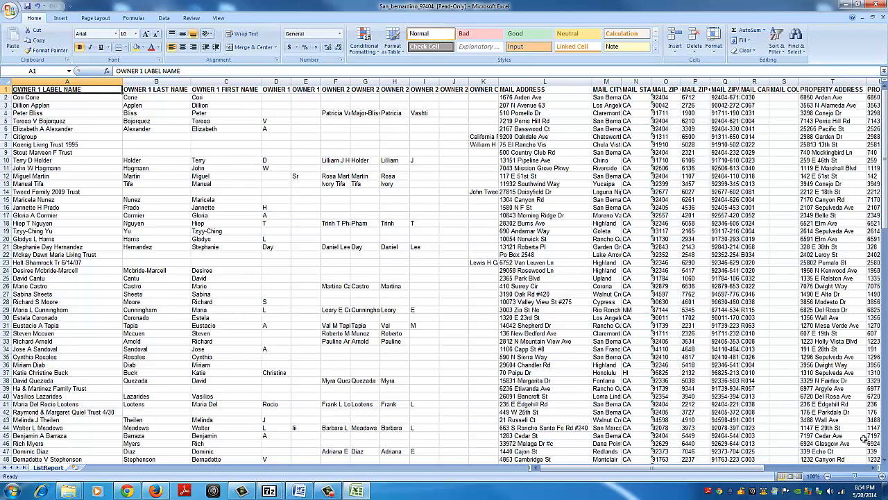
click(875, 470)
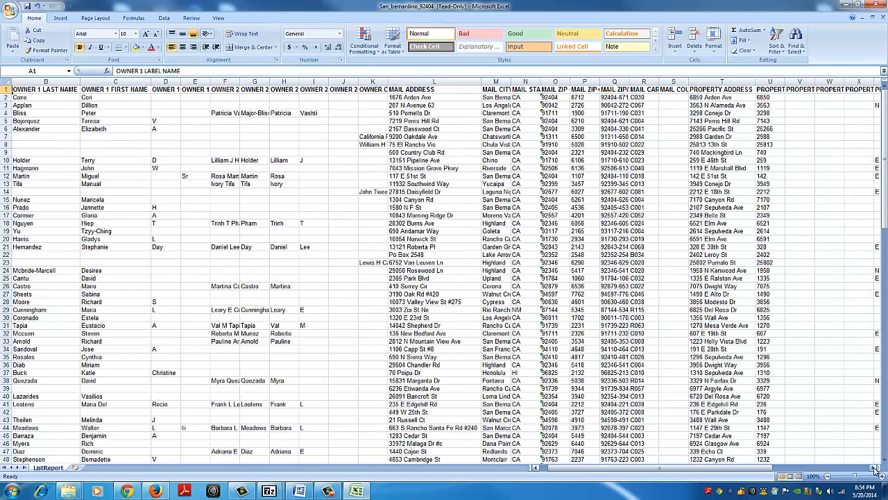
double_click(786, 81)
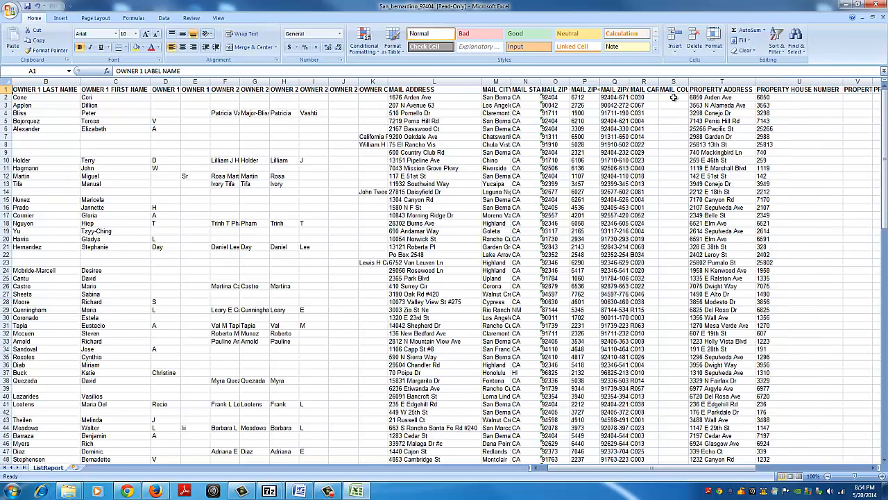
click(848, 6)
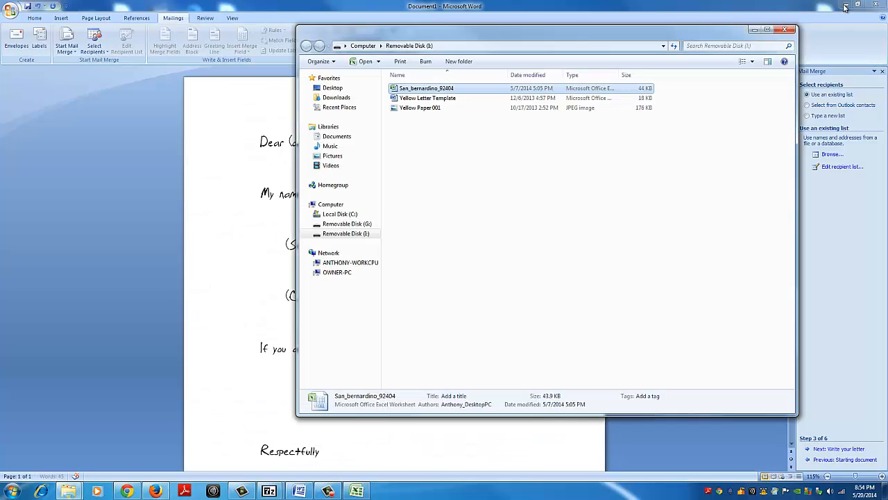
click(754, 30)
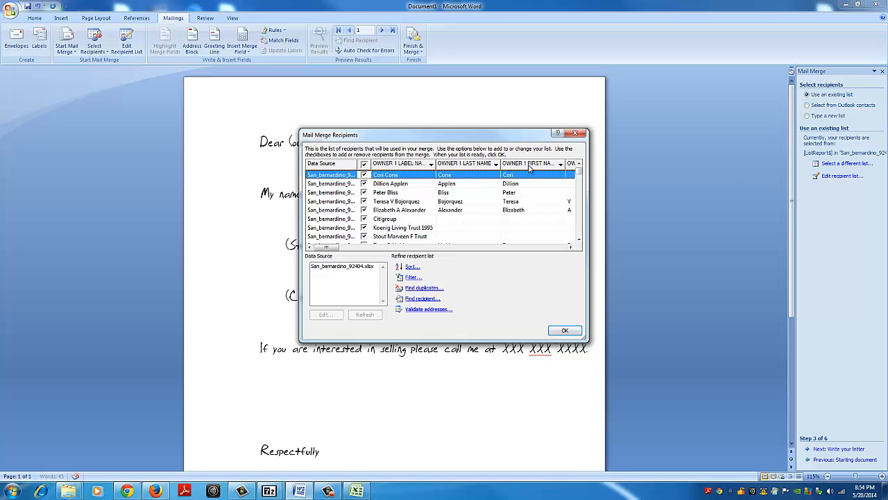
Step: Exclude Citigroup and the two trusts listed directly below it from the mail merge recipients and accept the list
click(364, 219)
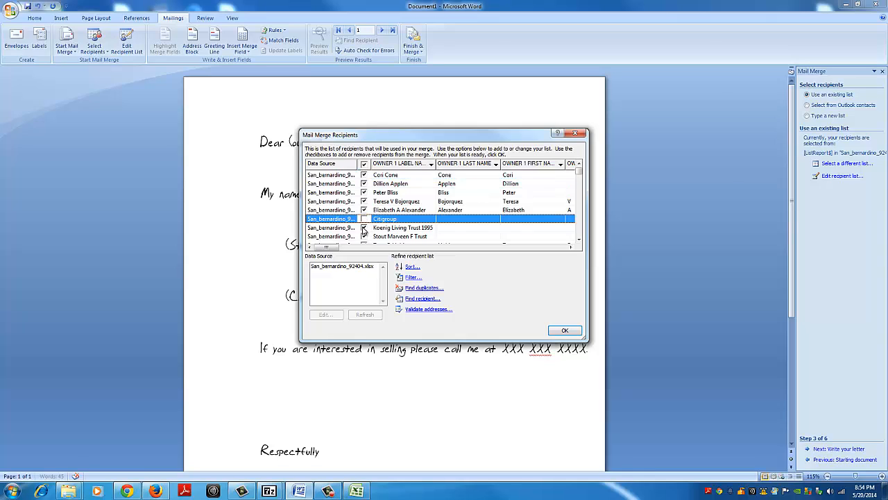
click(364, 228)
click(365, 236)
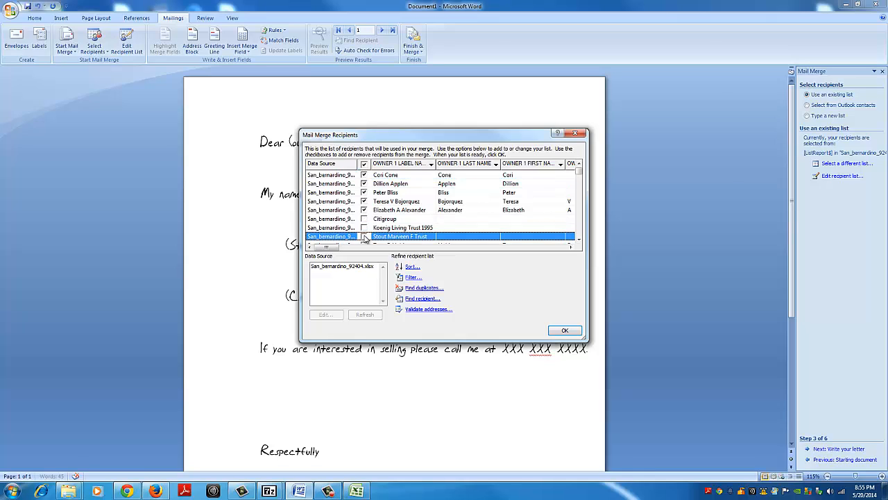
click(579, 240)
click(579, 240)
click(578, 239)
click(579, 239)
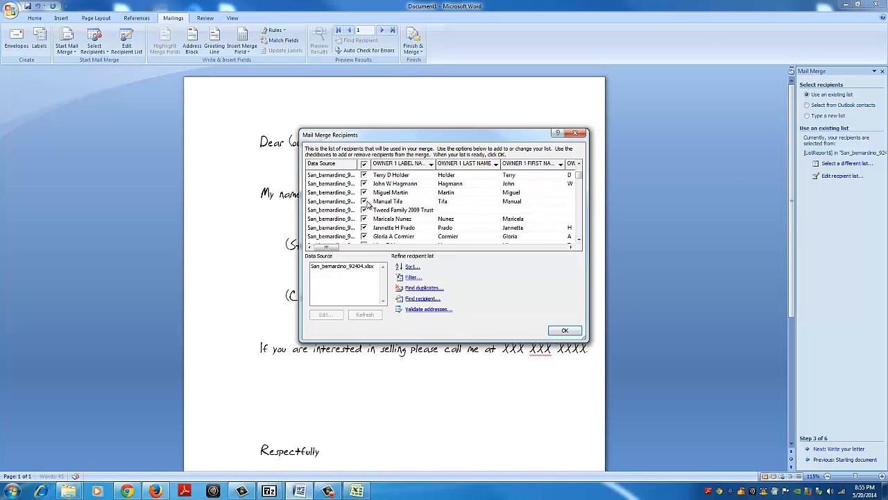
click(565, 331)
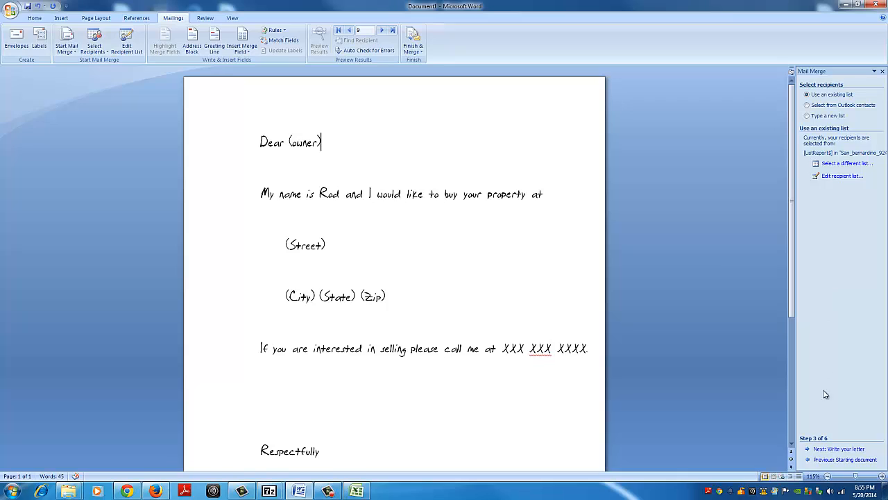
Step: Advance to the letter-writing stage and replace the (owner) placeholder after Dear with the OWNER 1 FIRST NAME merge field
click(827, 449)
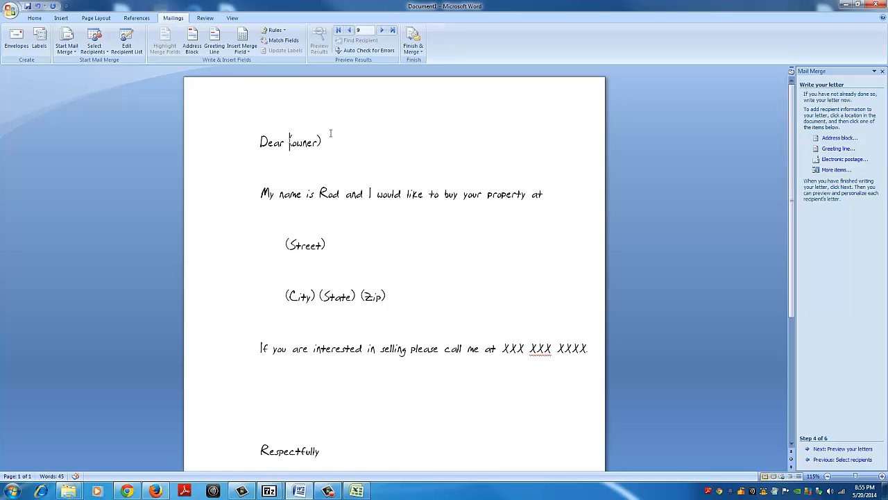
click(837, 170)
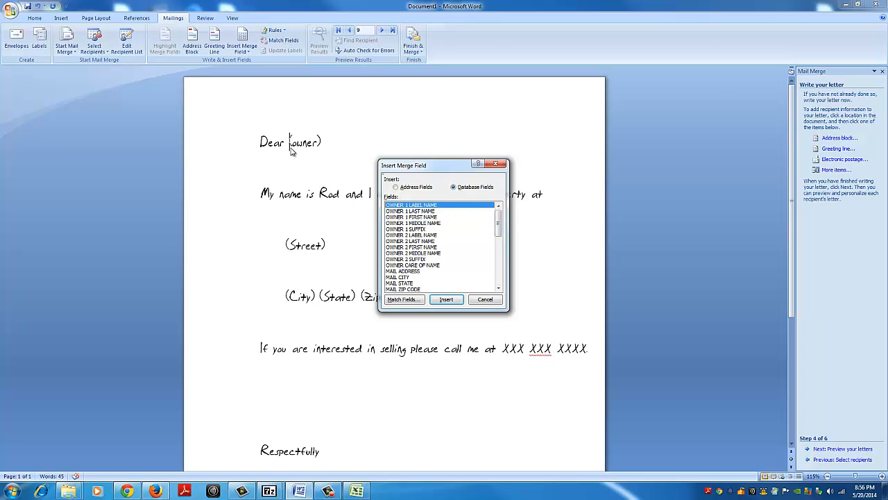
click(418, 217)
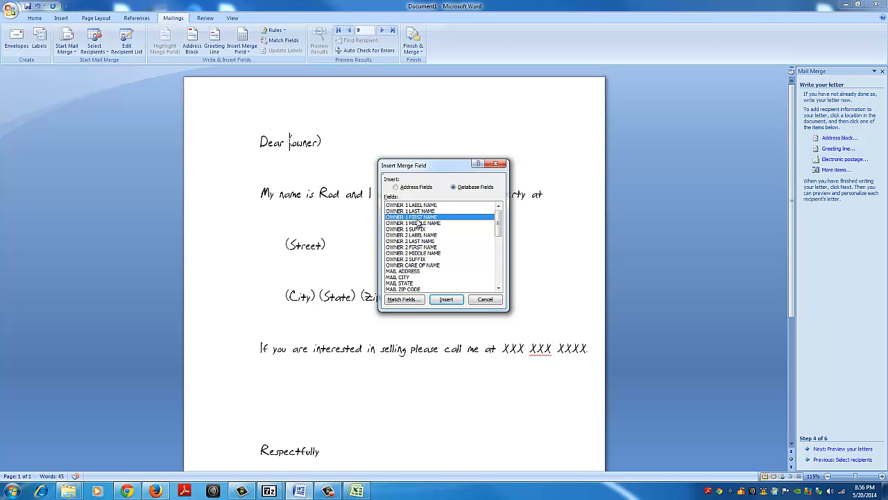
click(446, 300)
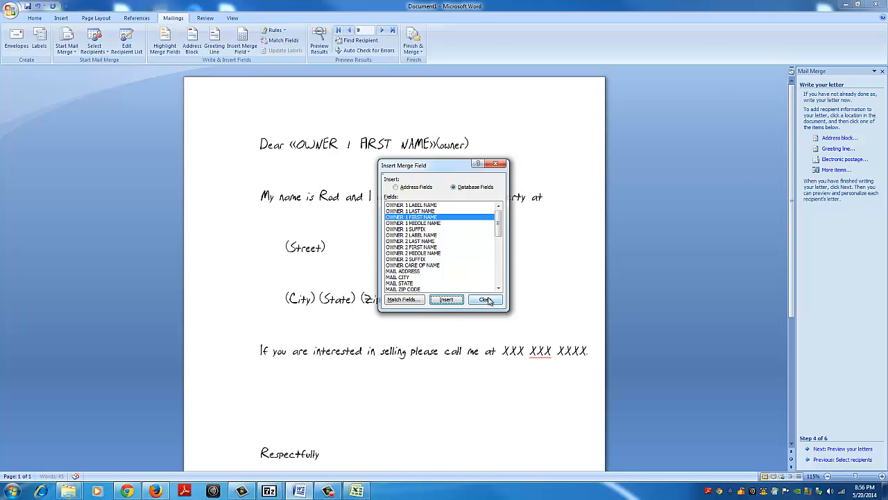
click(486, 299)
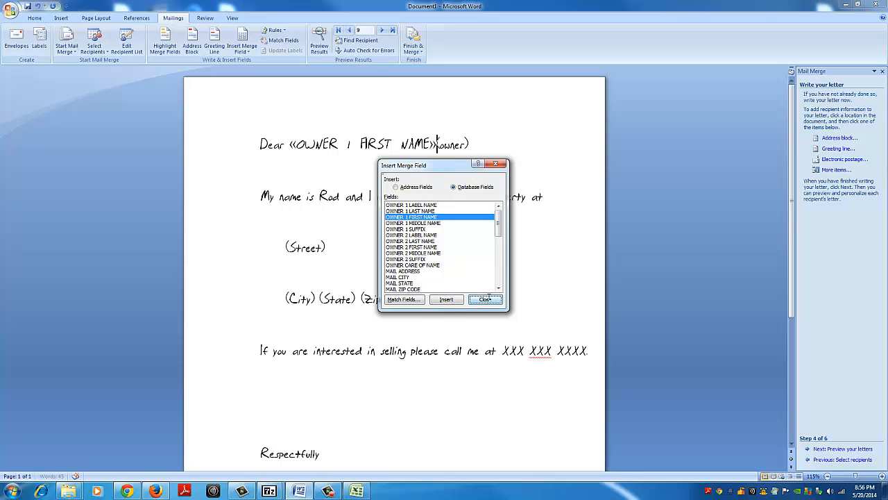
click(437, 145)
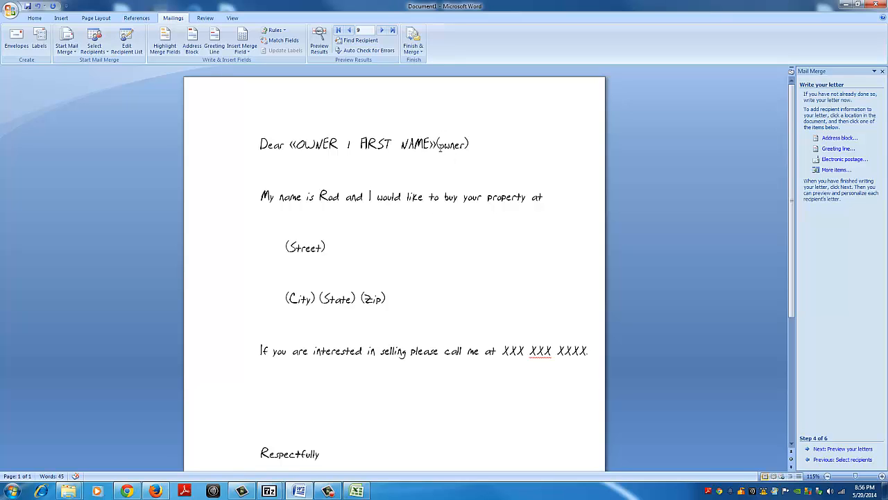
key(Delete)
key(Delete)
key(Delete)
key(Delete)
key(Delete)
key(Delete)
key(Delete)
Step: Replace the (Street) placeholder with the PROPERTY ADDRESS merge field, and check the property columns in the Excel list before returning to Word
click(286, 247)
click(836, 170)
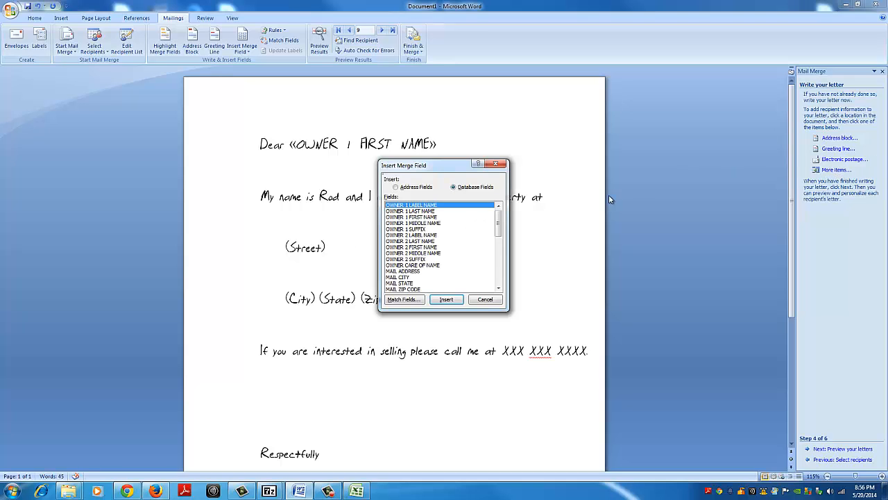
click(498, 288)
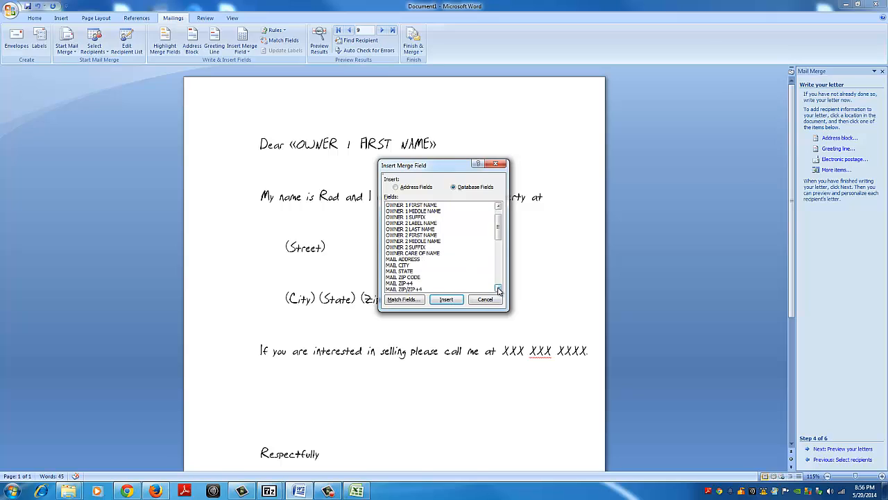
click(499, 288)
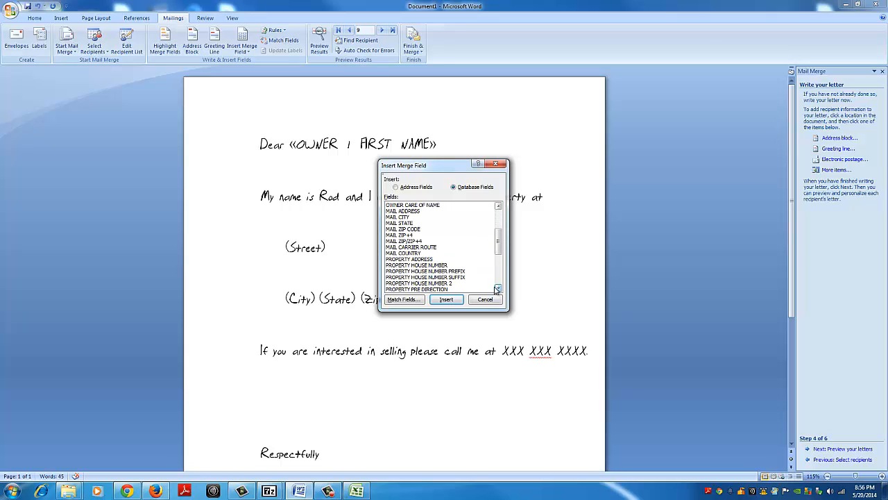
click(423, 259)
click(446, 300)
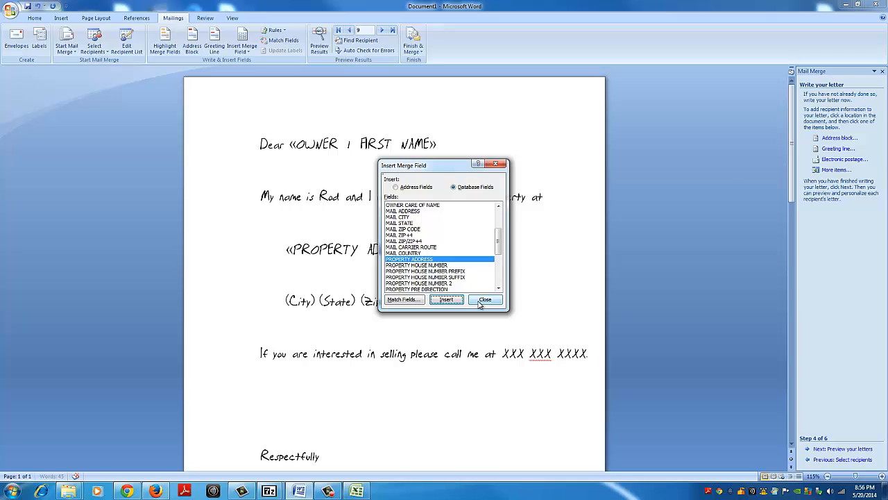
click(483, 299)
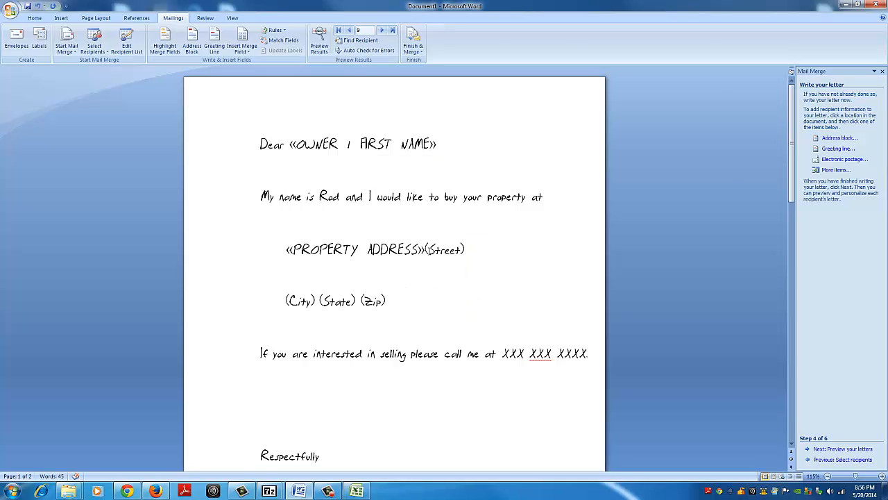
key(Delete)
key(Delete)
key(Delete)
key(Delete)
key(Delete)
key(Delete)
key(Delete)
key(Delete)
click(357, 491)
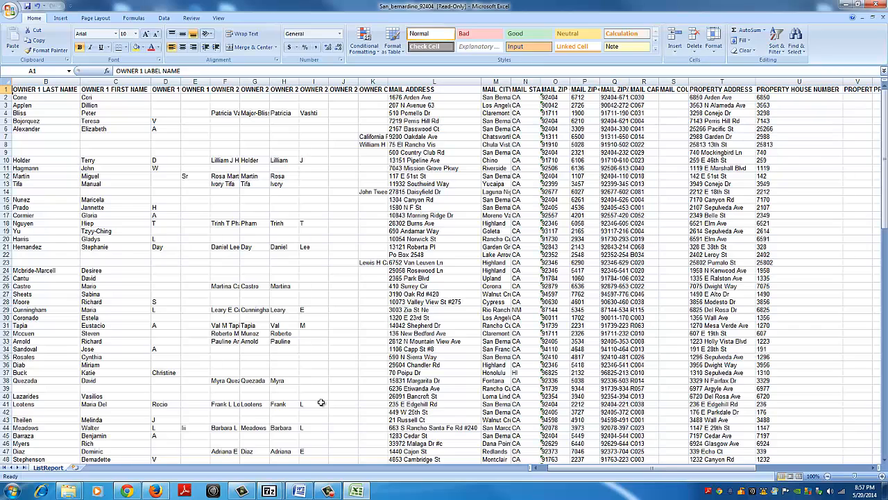
click(848, 4)
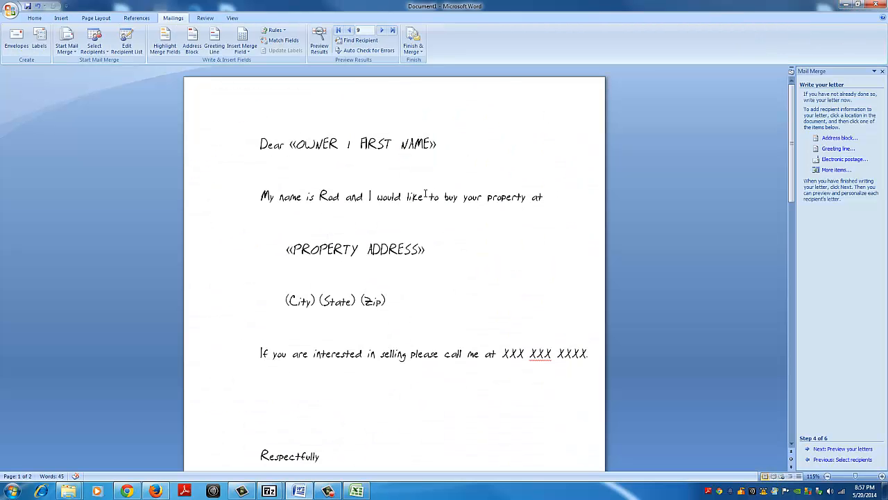
Step: Replace the (City) placeholder with the PROPERTY CITY merge field, moving the merge field dialog clear of the letter text
click(286, 300)
click(836, 170)
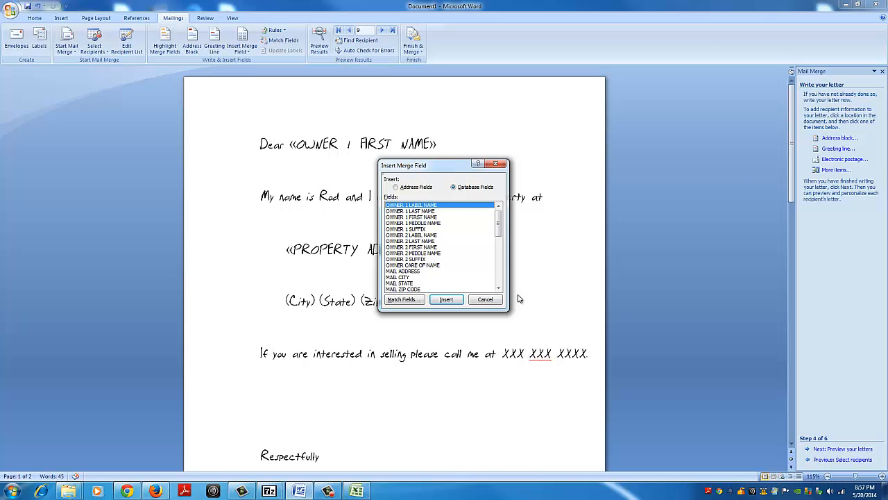
click(499, 288)
click(498, 288)
click(499, 288)
click(500, 288)
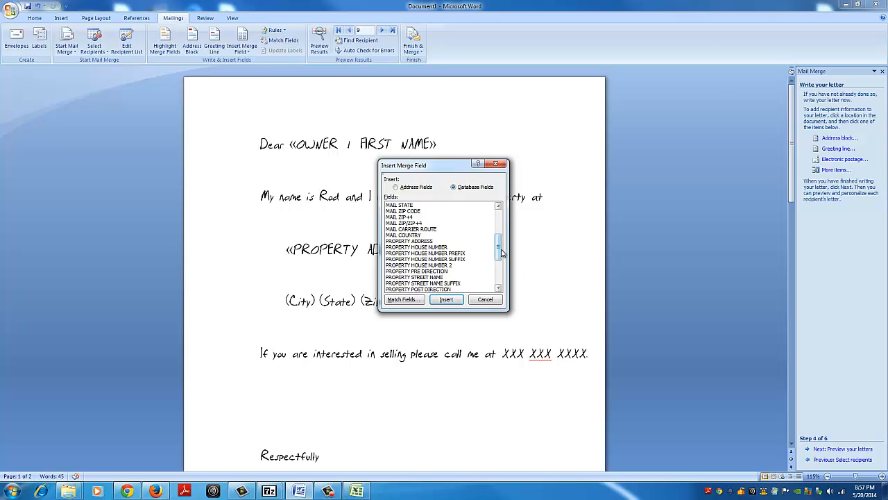
drag(501, 253, 502, 243)
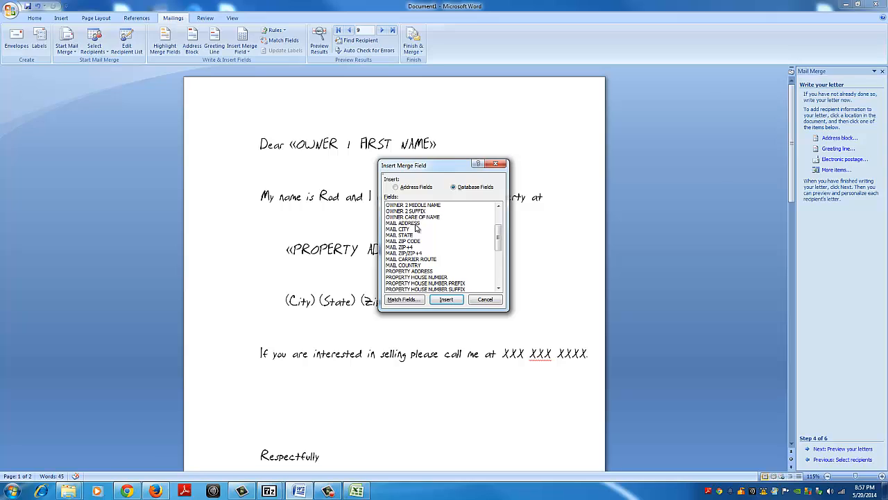
drag(425, 168, 477, 316)
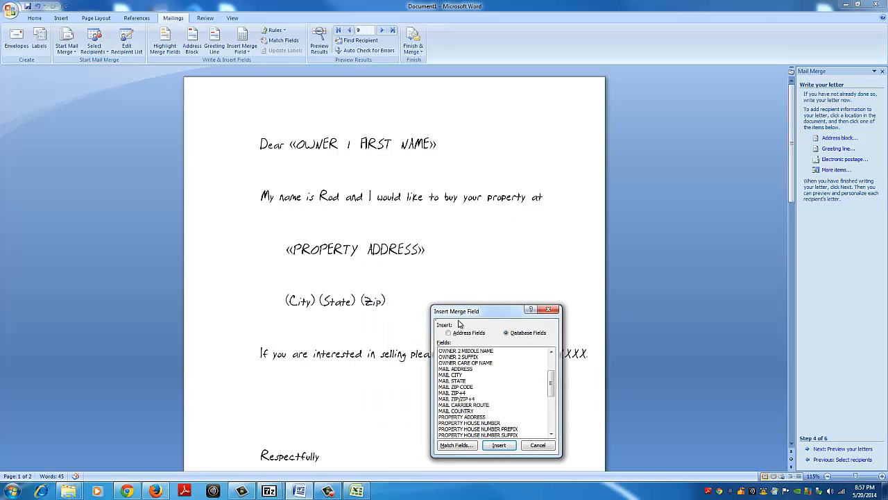
drag(478, 317, 644, 163)
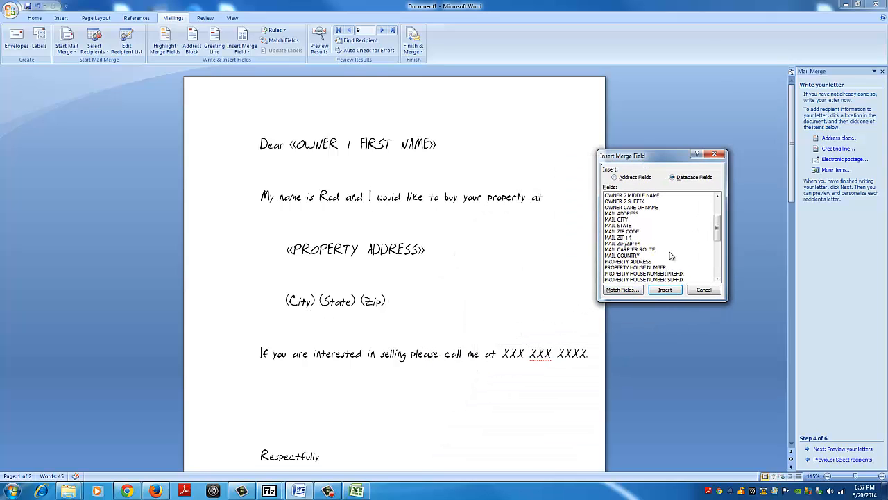
click(717, 279)
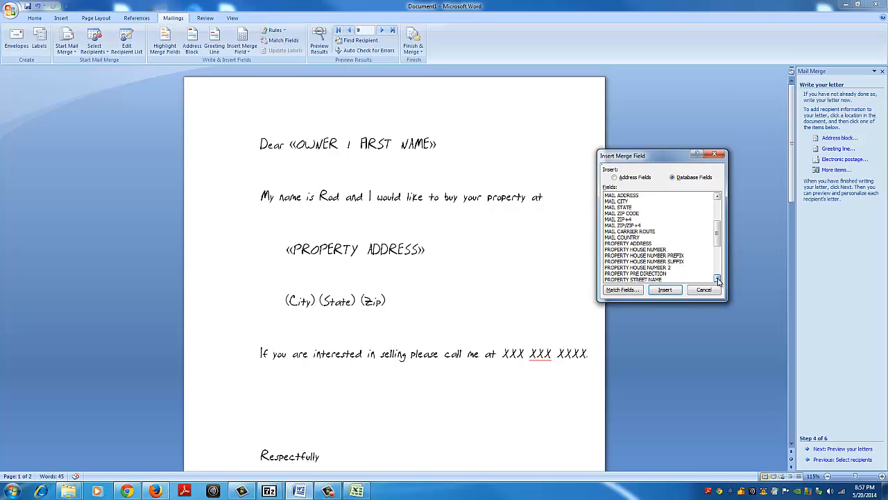
click(717, 279)
click(717, 279)
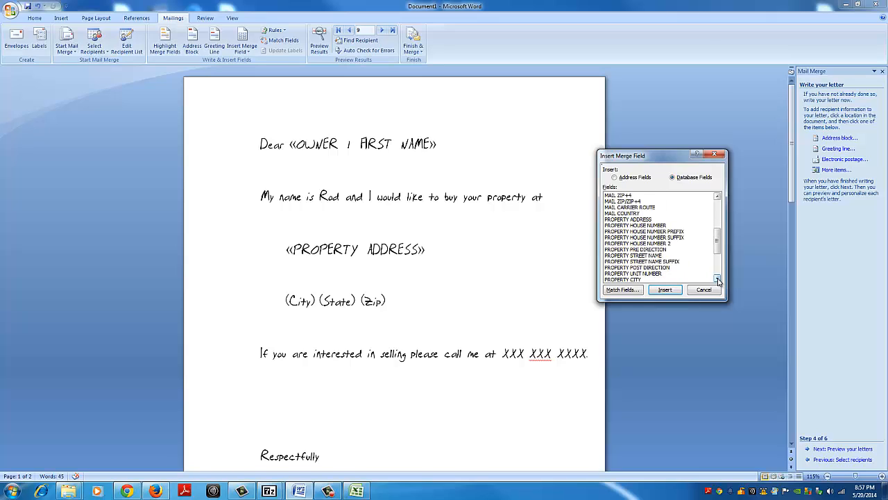
click(621, 279)
click(664, 289)
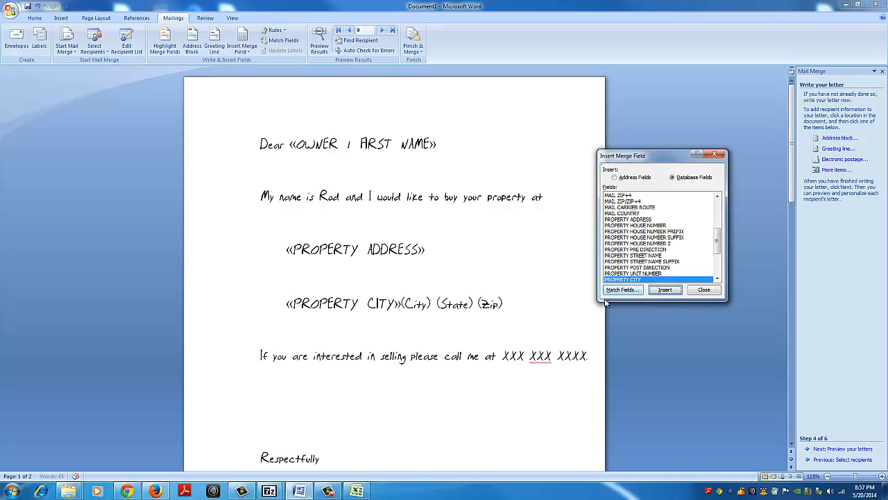
click(703, 290)
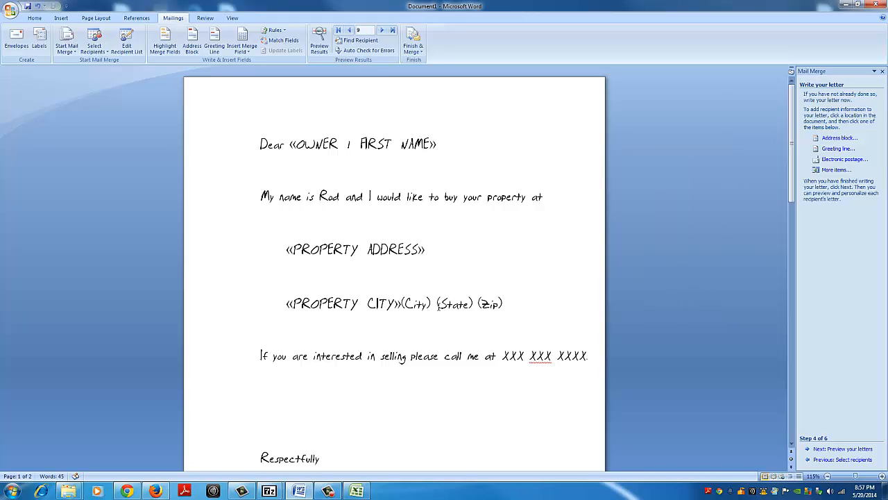
key(Delete)
key(Delete)
key(Delete)
key(Delete)
key(Delete)
key(Delete)
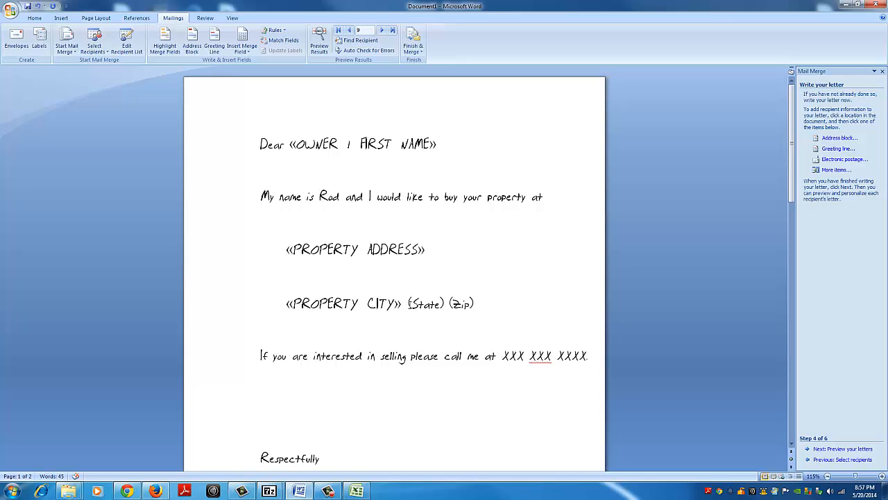
Step: Replace the (State) placeholder after the city field with the PROPERTY STATE merge field
click(835, 170)
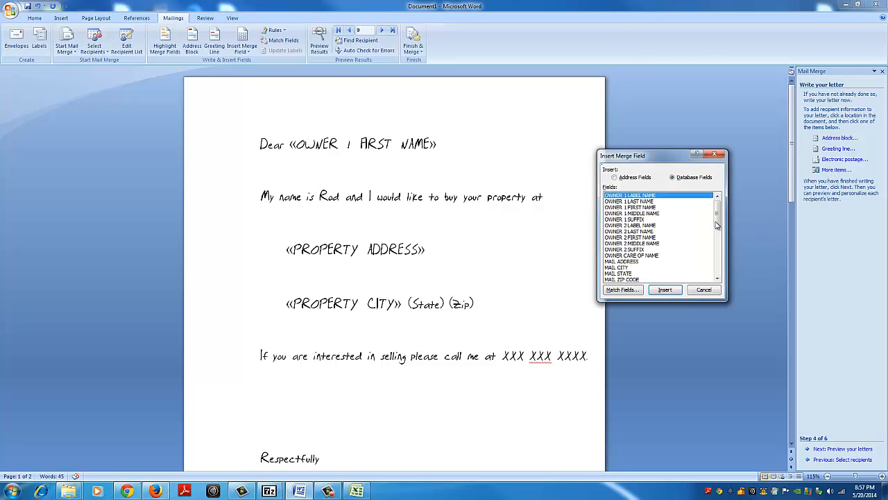
drag(717, 223, 718, 258)
click(633, 268)
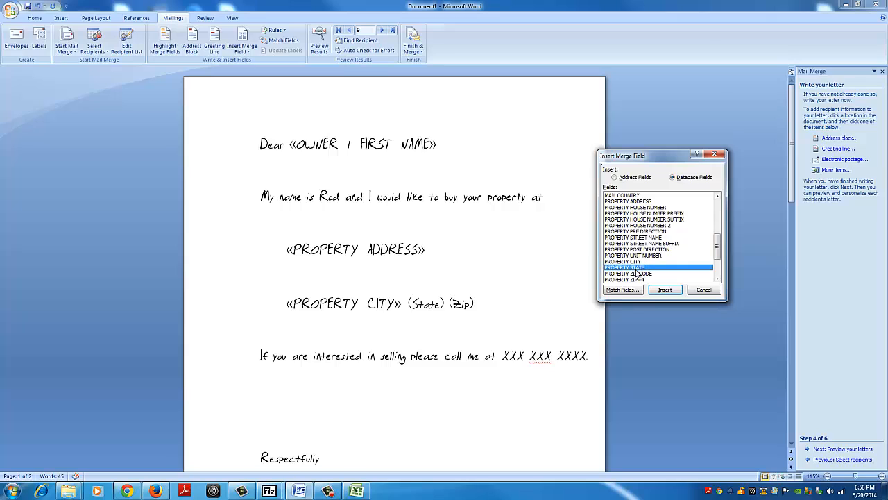
click(667, 290)
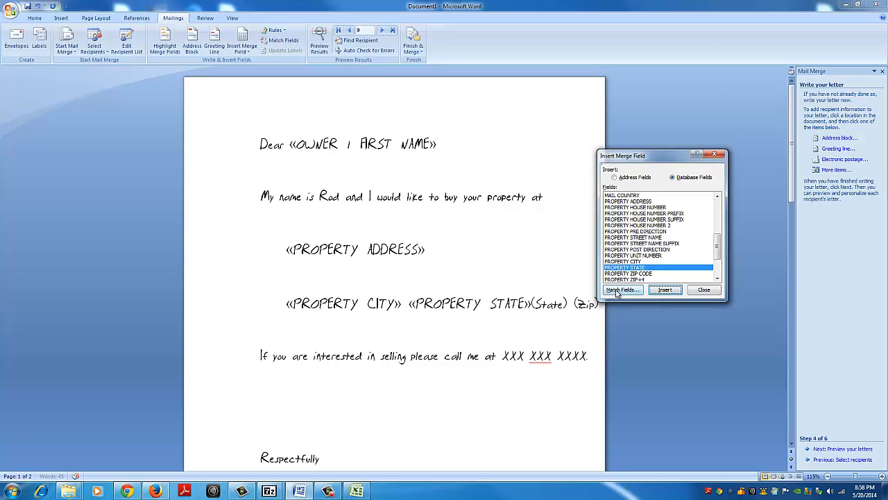
click(703, 290)
key(Delete)
key(Delete)
key(Delete)
key(Delete)
key(Delete)
key(Delete)
key(Delete)
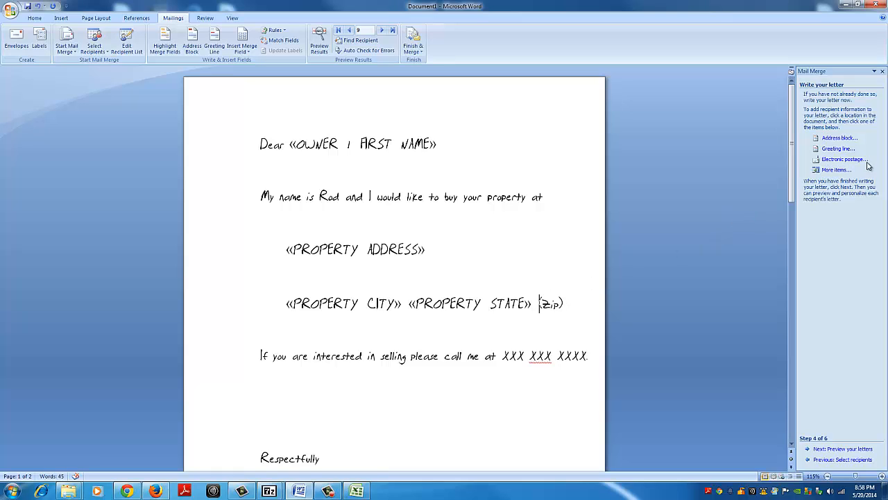
Step: Replace the (Zip) placeholder with the PROPERTY ZIP CODE merge field and look over the letter
click(836, 170)
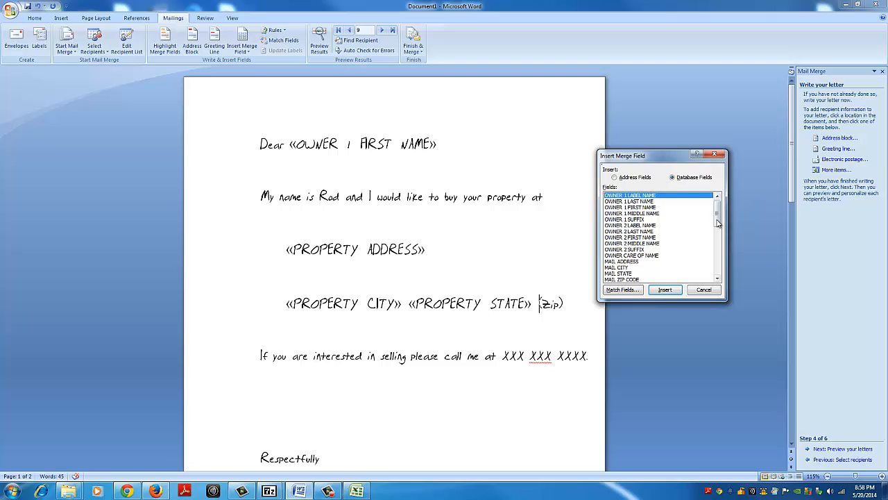
drag(719, 222, 719, 260)
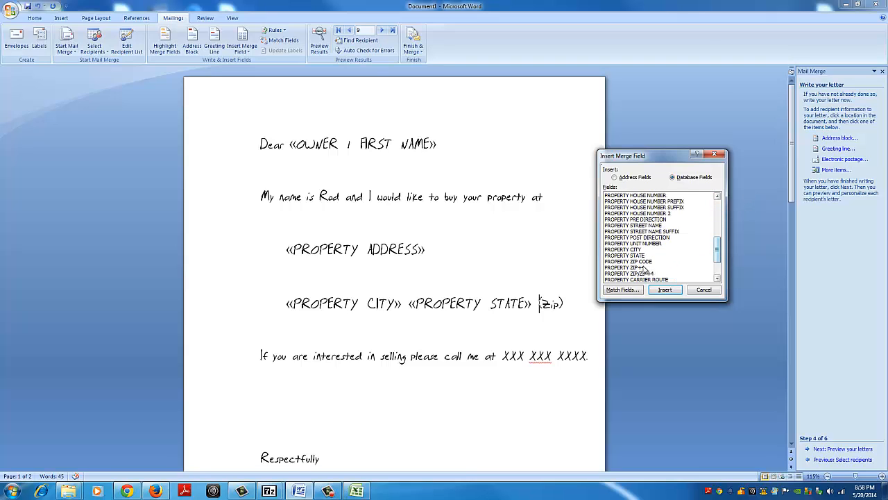
click(638, 262)
click(665, 289)
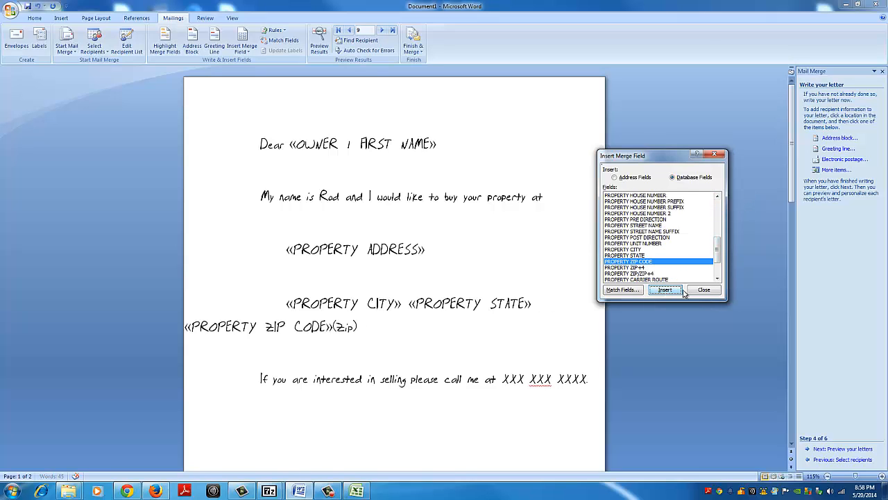
click(703, 290)
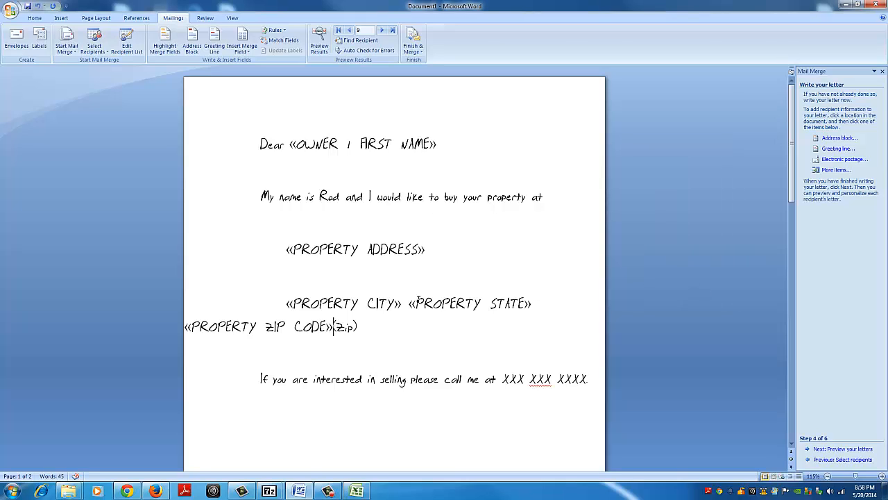
key(Delete)
key(Delete)
key(Delete)
key(Delete)
key(Delete)
scroll(382, 298, down, 3)
scroll(381, 303, up, 3)
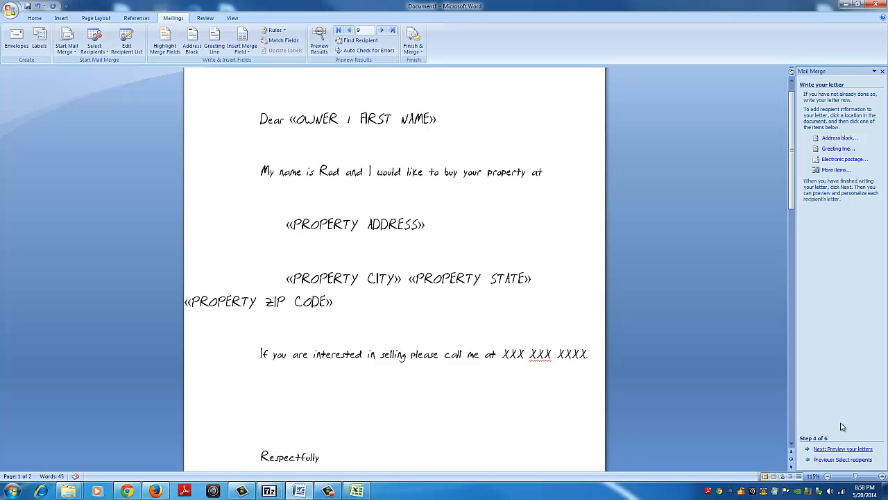
Step: Preview the merged letter for recipient 9, compare it with rows 9 and 10 of the Excel list, and return to Word
click(818, 451)
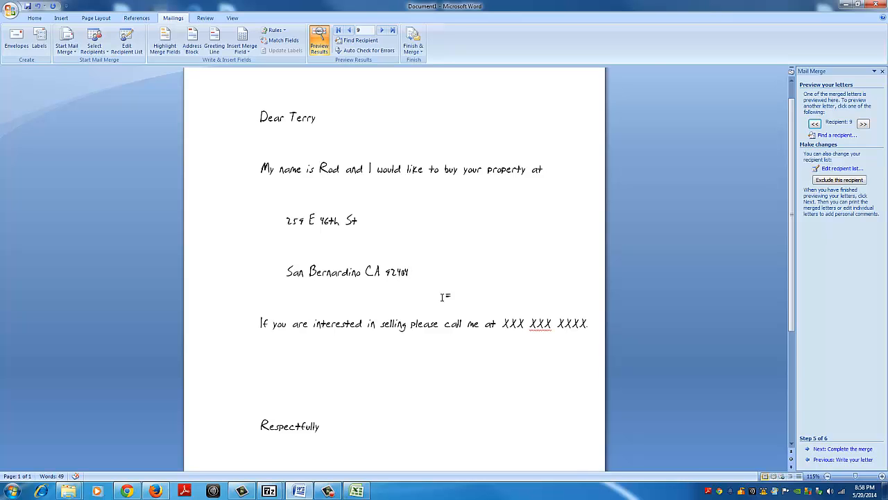
scroll(441, 297, down, 5)
scroll(438, 305, up, 5)
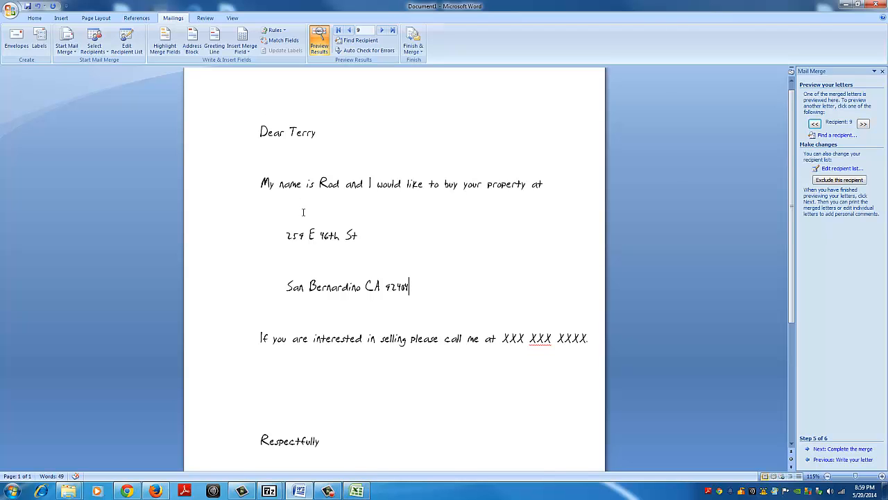
click(356, 491)
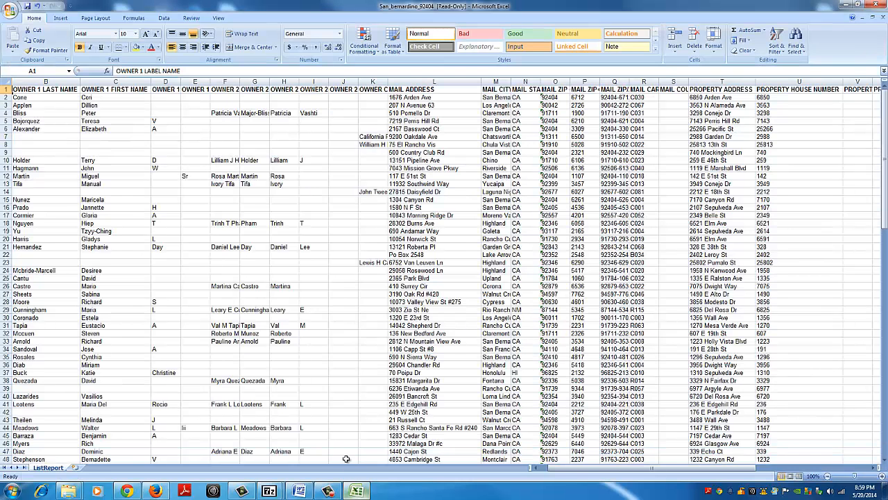
click(5, 152)
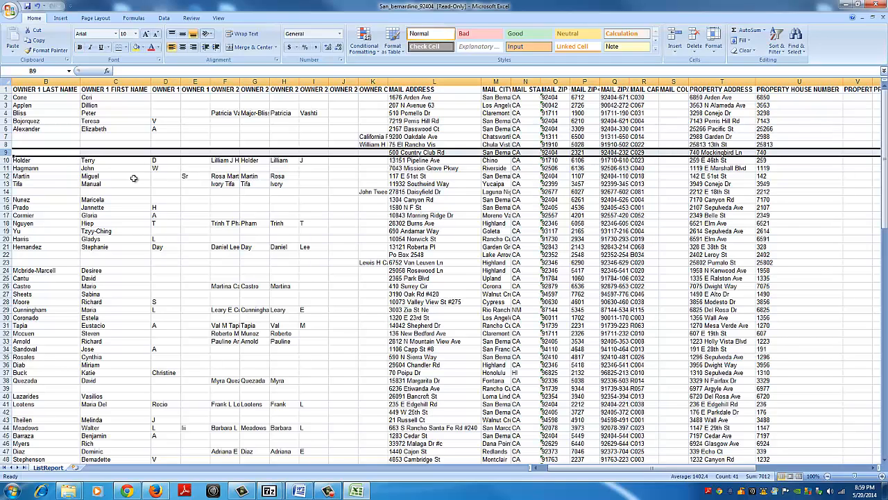
click(6, 159)
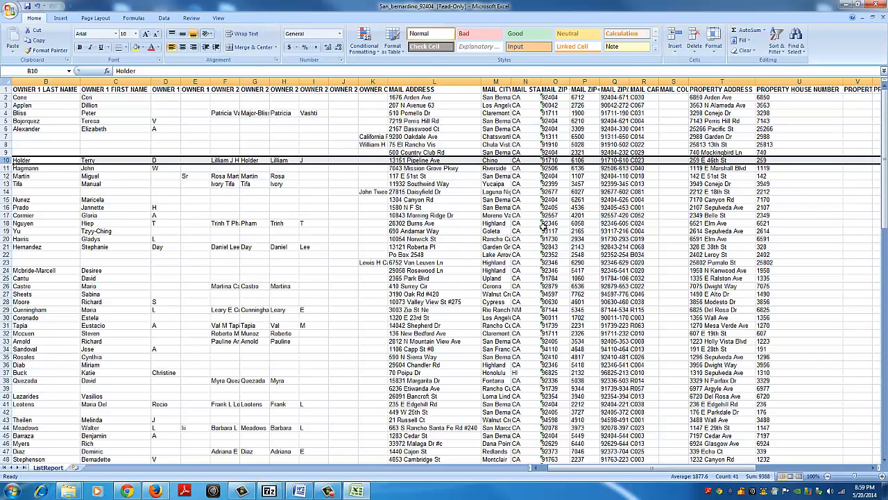
click(299, 491)
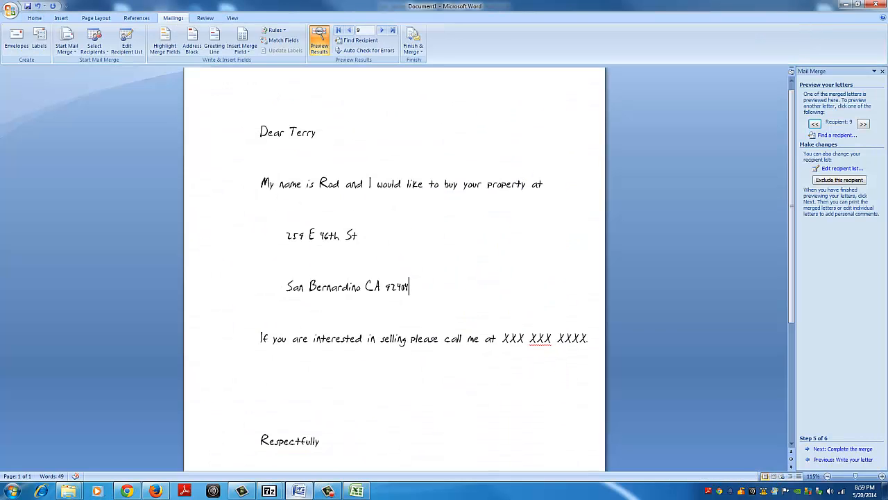
Step: Advance the preview to recipient 13, check row 14 and its OWNER 1 LABEL NAME in the Excel list, and return to Word
click(864, 123)
click(864, 123)
click(864, 124)
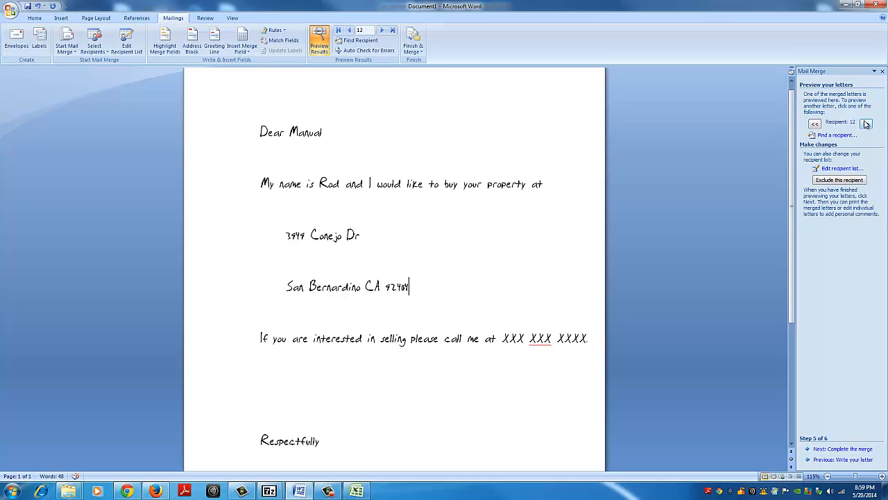
click(866, 124)
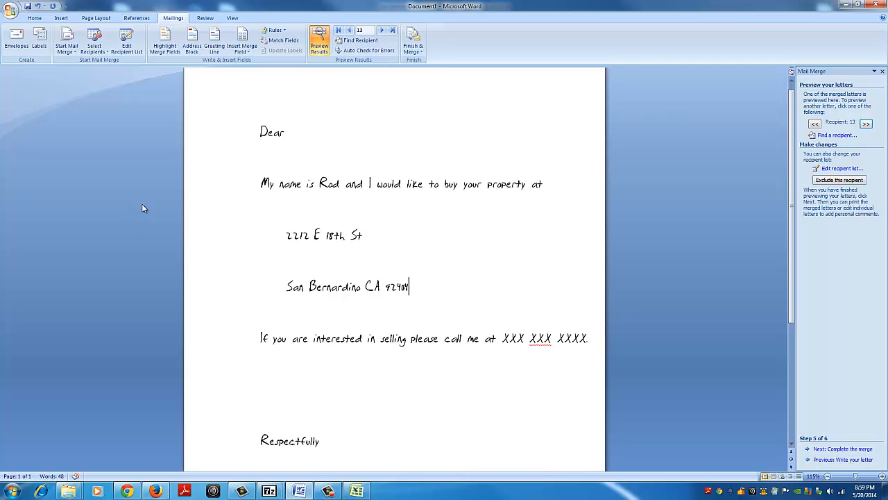
click(355, 491)
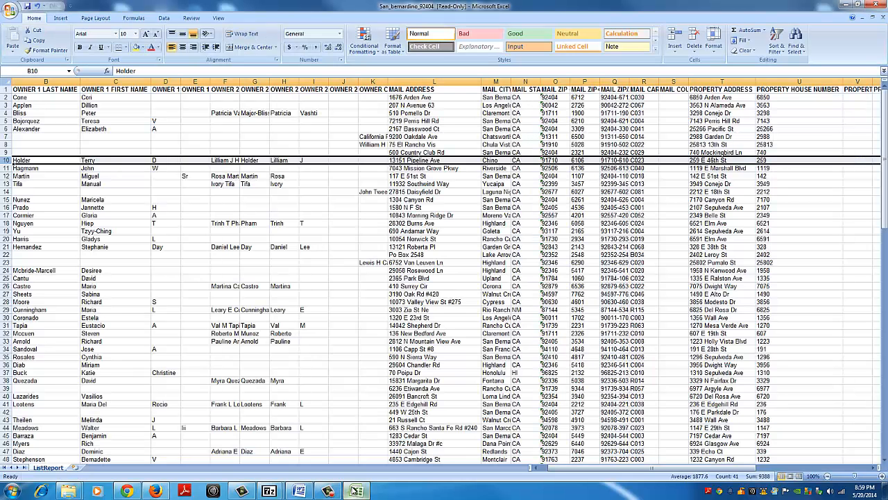
click(5, 191)
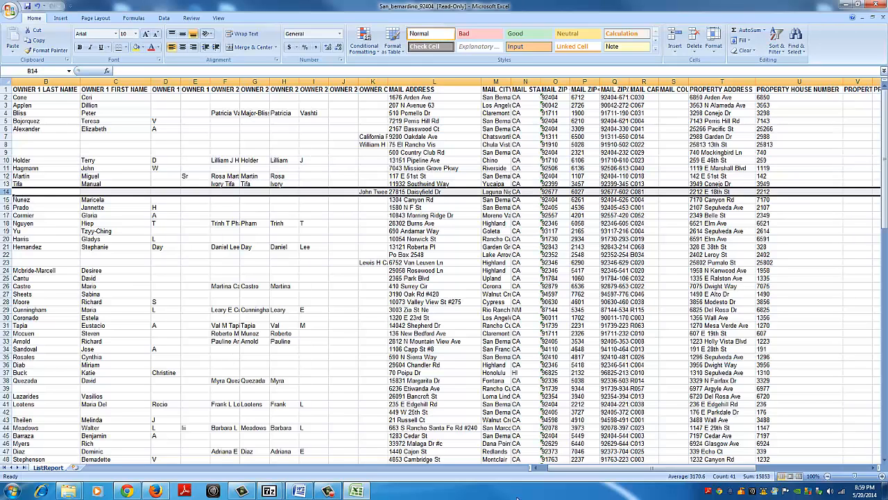
drag(540, 469, 535, 470)
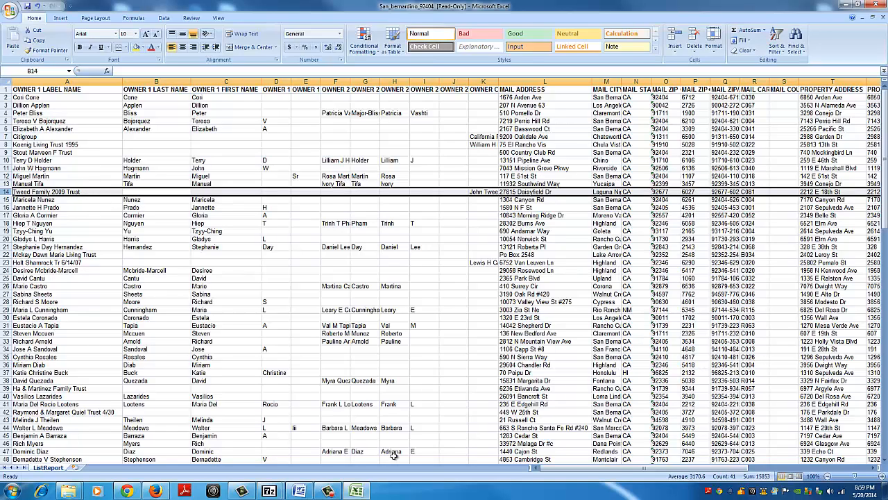
click(299, 492)
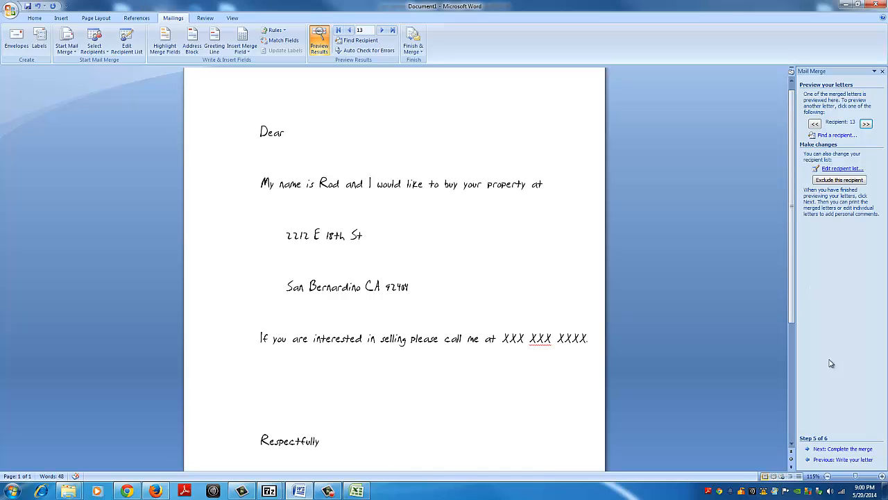
Step: Return to the letter-writing stage and add a comma after the OWNER 1 FIRST NAME and PROPERTY CITY merge fields
click(826, 461)
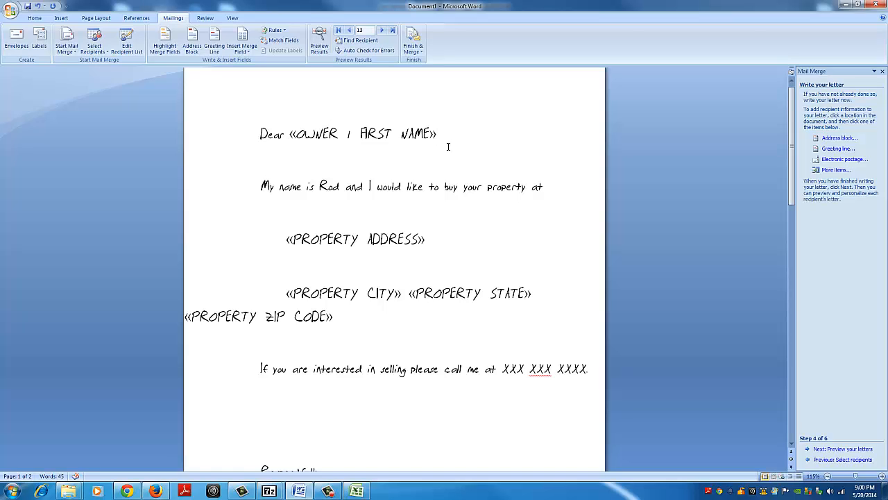
text(,)
click(403, 293)
text(,)
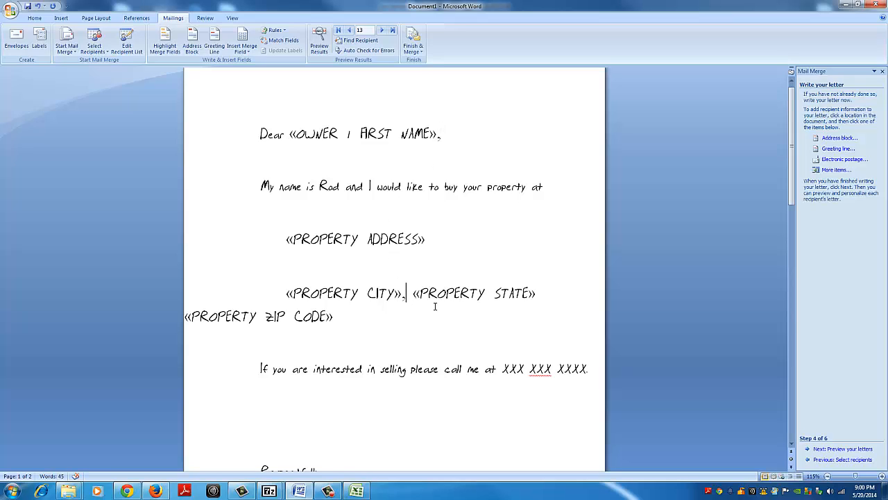
text(0)
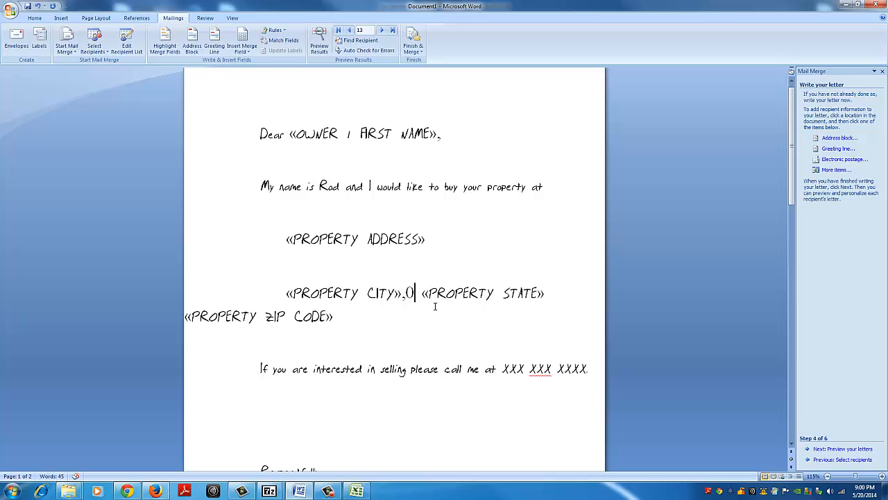
key(BackSpace)
key(Right)
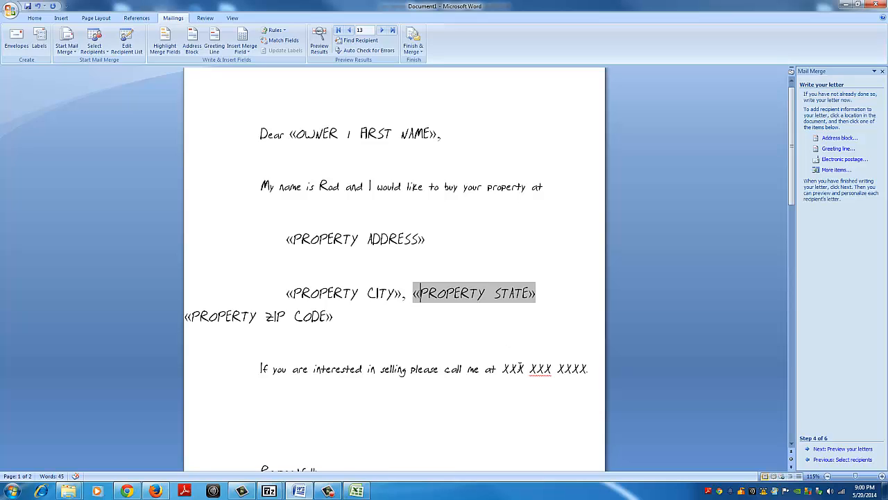
Step: Replace the spaces in the phone placeholder of the call-me sentence with hyphens so it reads XXX-XXX-XXXX
click(526, 369)
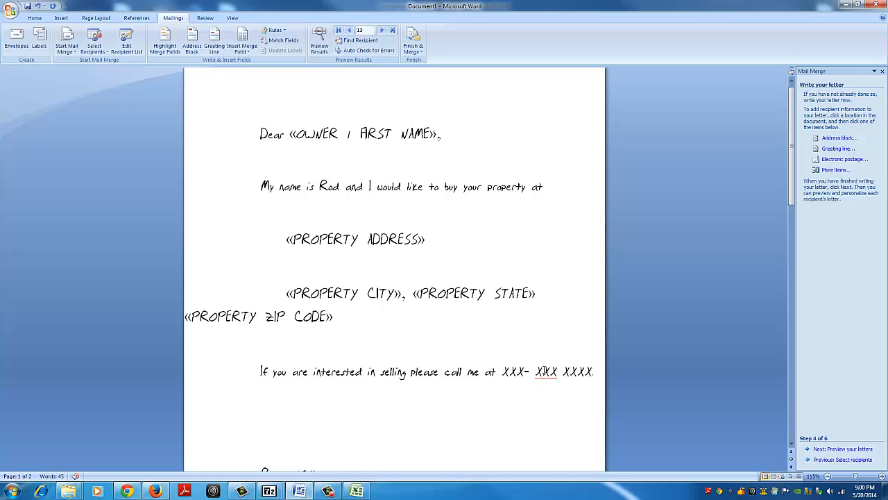
key(BackSpace)
key(Right)
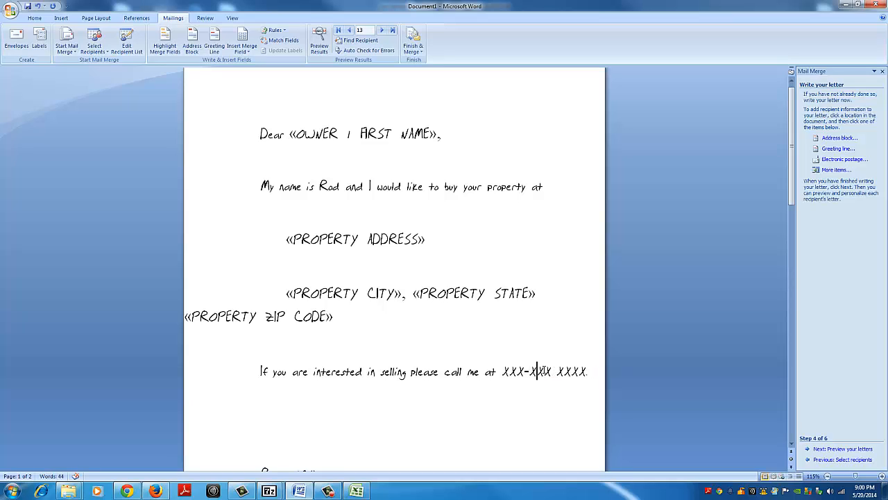
key(Right)
key(Right)
text(-)
key(Delete)
scroll(545, 369, down, 1)
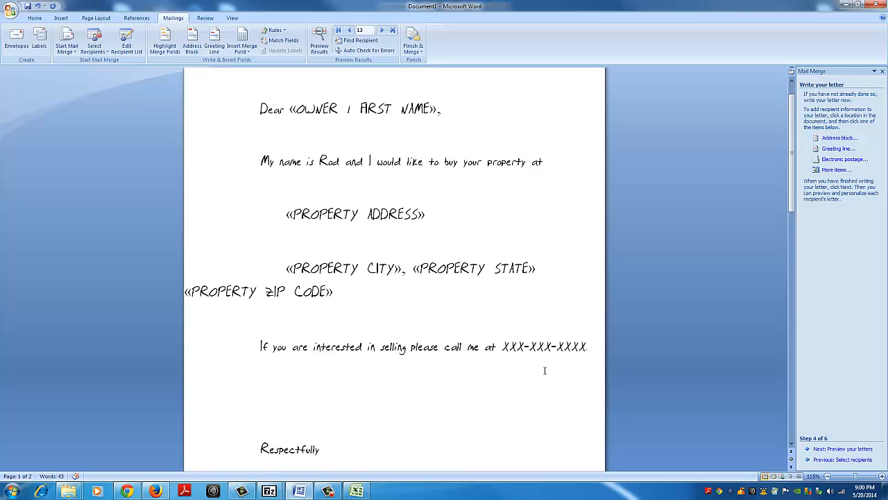
scroll(544, 370, down, 3)
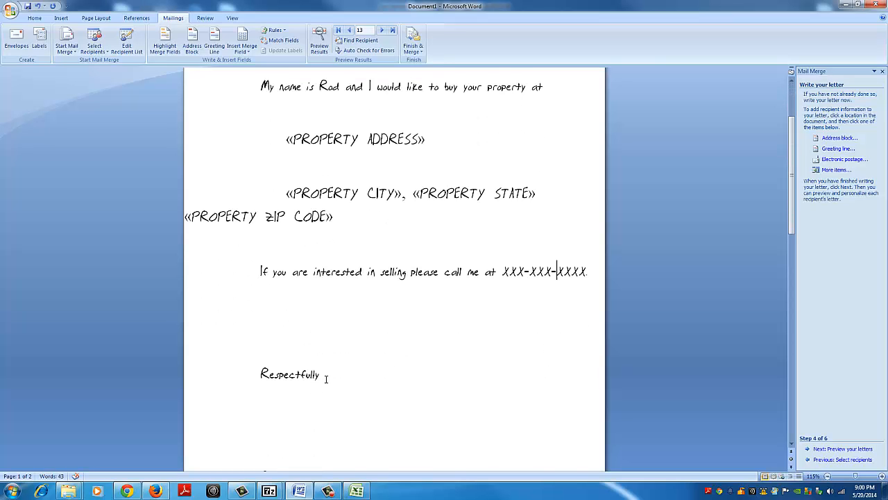
Step: Add a comma after "selling" in the call-me sentence and after "Respectfully" in the closing
click(407, 284)
text(,)
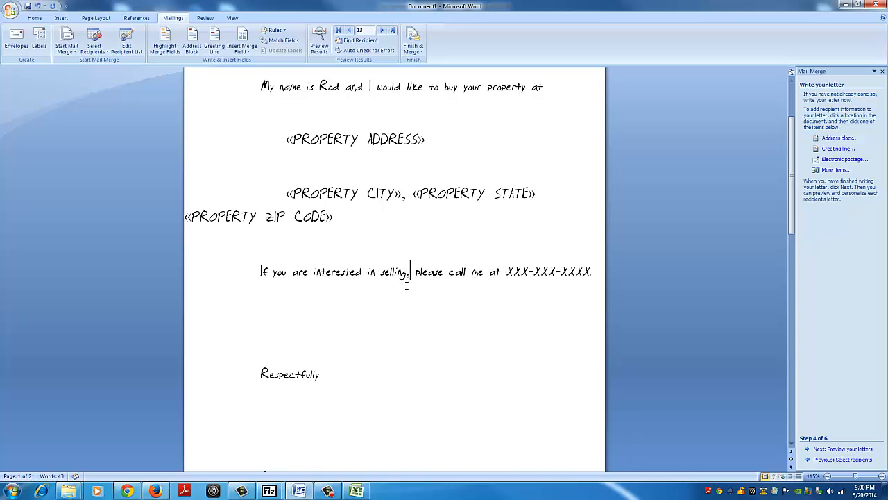
click(318, 375)
text(,)
scroll(333, 387, down, 3)
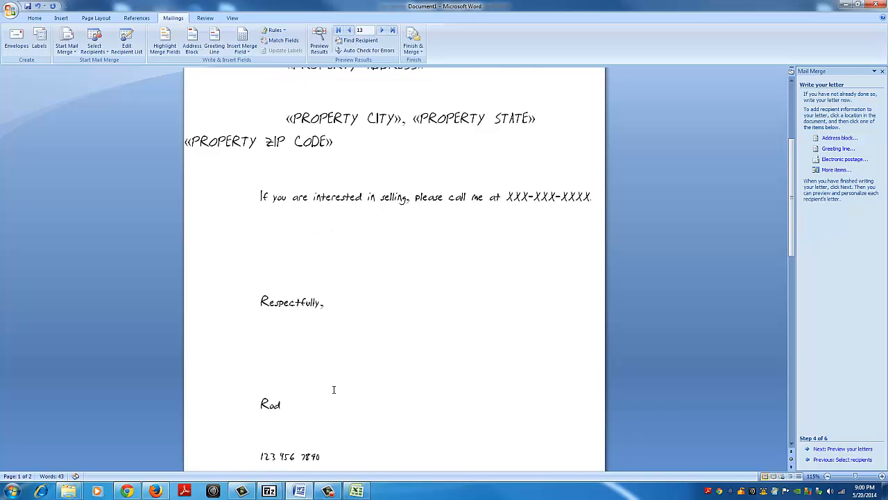
Step: Replace the spaces in the phone number below the signature with hyphens and advance to the letter preview stage
click(276, 406)
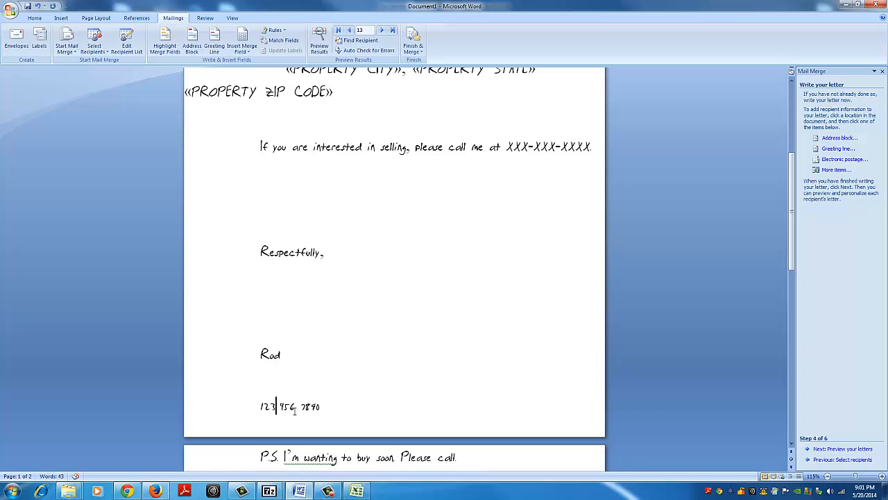
key(Delete)
text(-)
key(Right)
key(Right)
key(Right)
key(Delete)
text(-)
scroll(341, 392, down, 1)
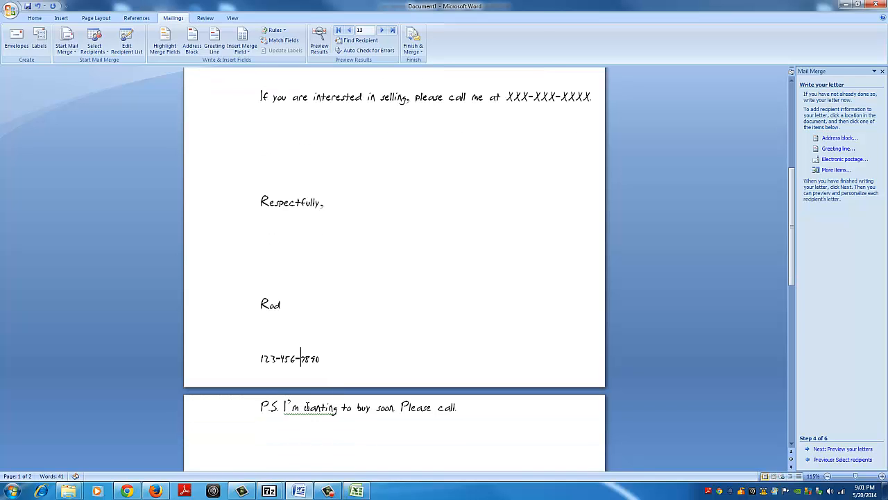
scroll(312, 257, up, 2)
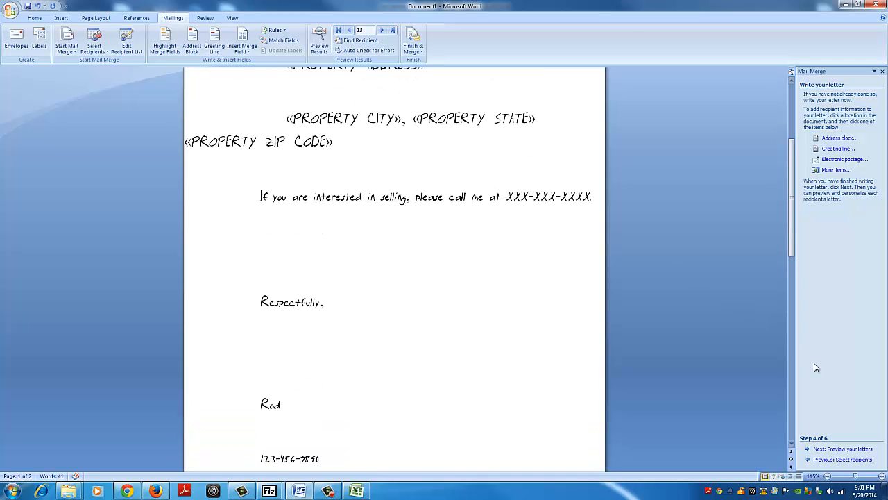
click(864, 451)
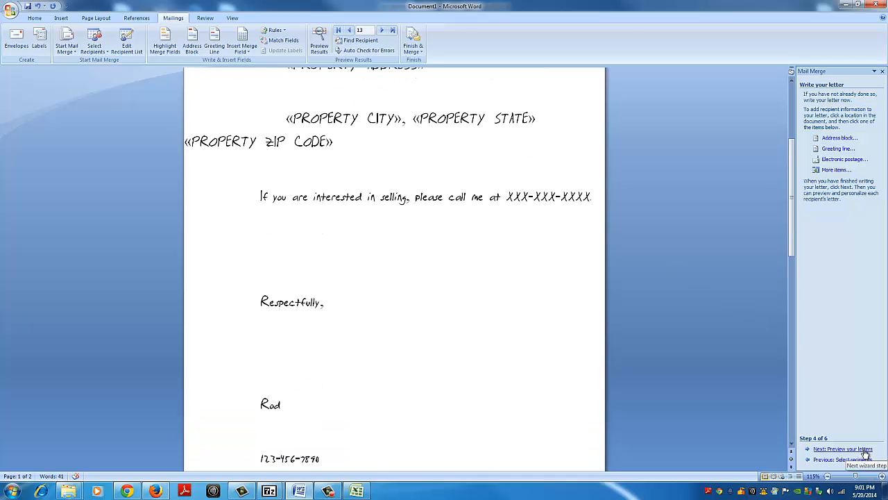
Step: Review the merged letter previews back to recipient 9, and read recipient 10's letter from greeting to postscript
scroll(516, 404, up, 3)
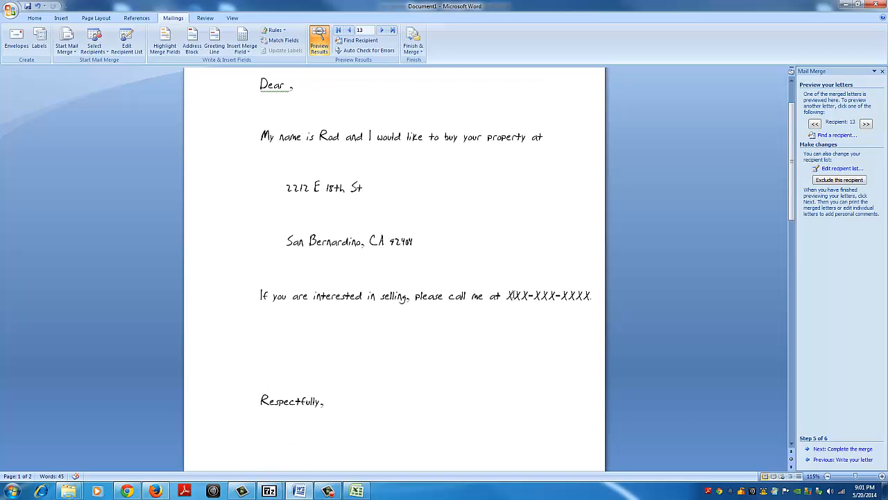
scroll(353, 175, up, 2)
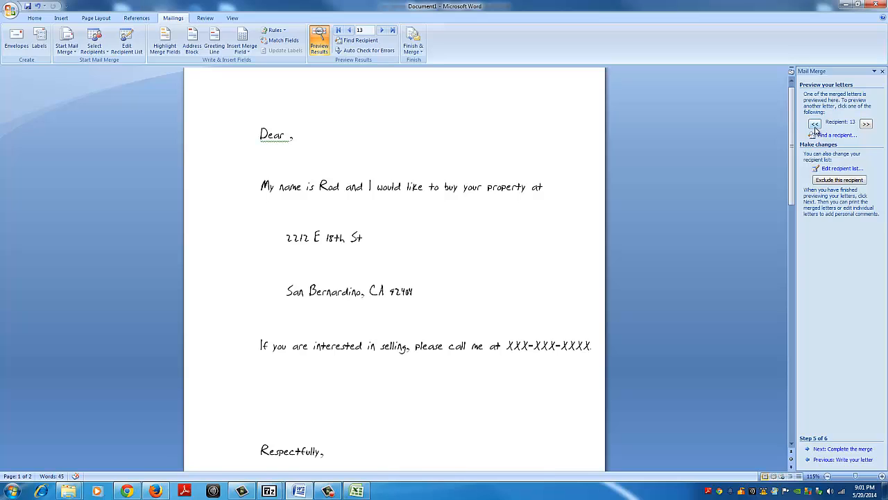
click(815, 124)
click(815, 124)
click(814, 123)
click(815, 123)
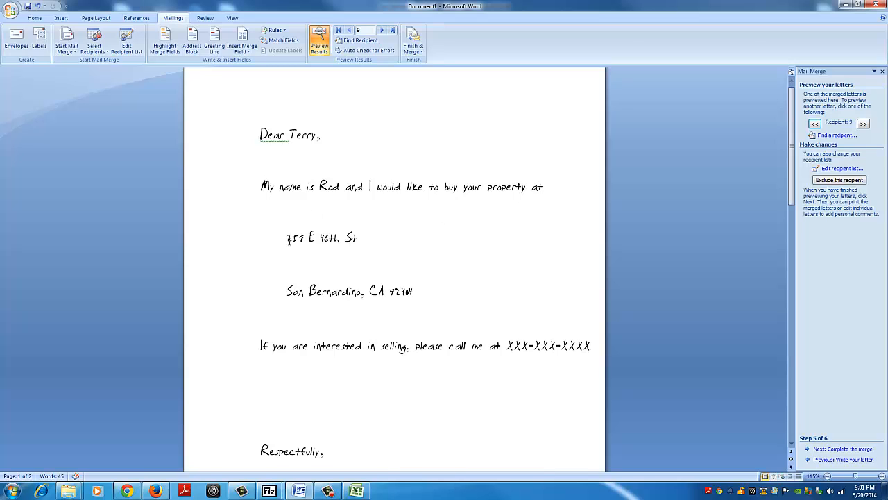
click(863, 125)
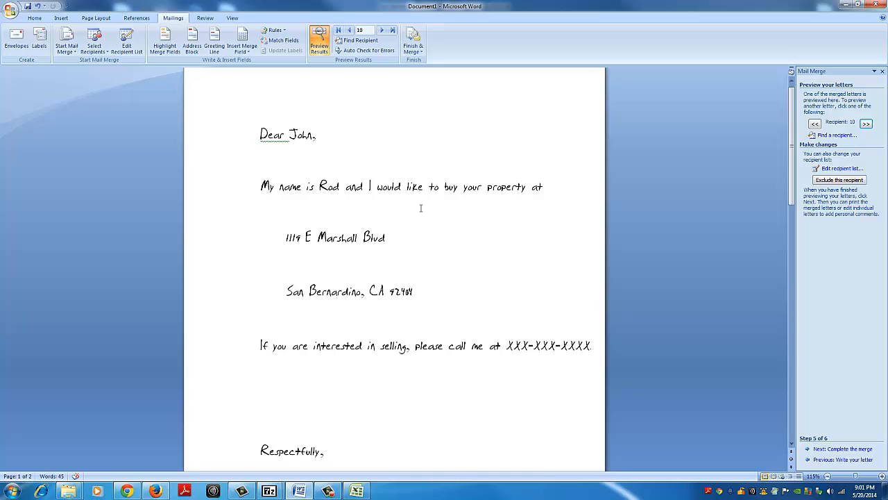
scroll(366, 290, down, 1)
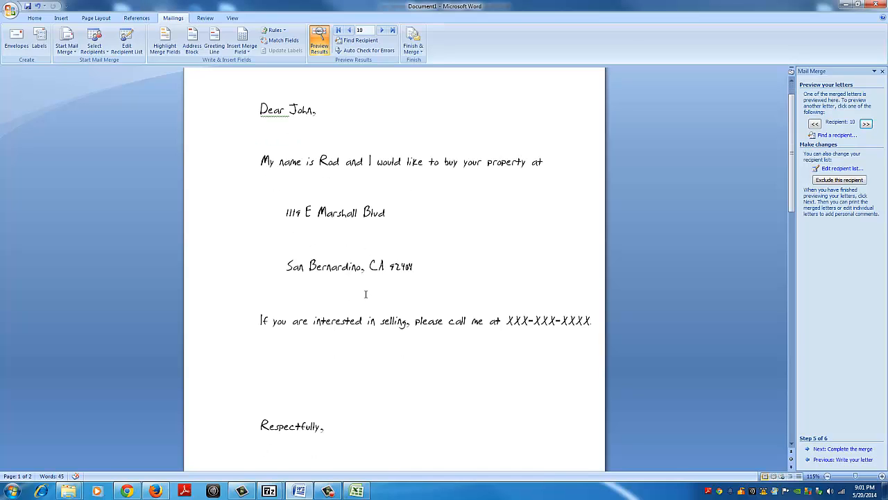
scroll(366, 295, down, 2)
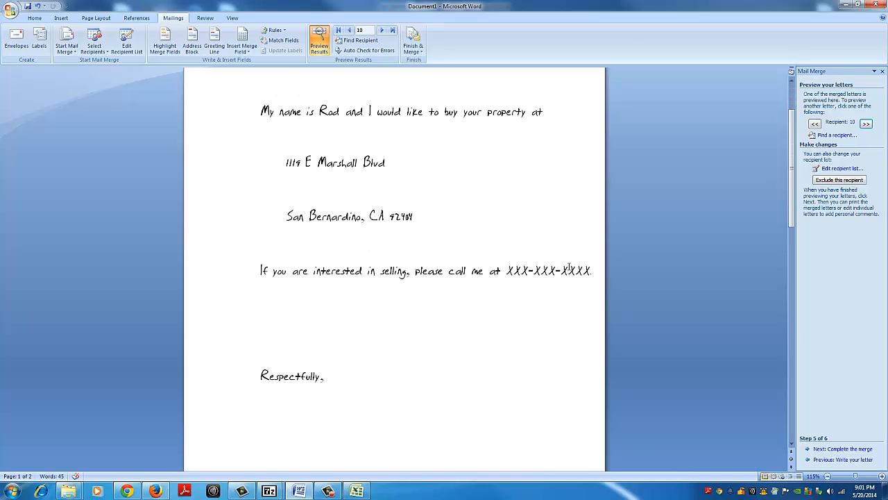
scroll(569, 270, down, 9)
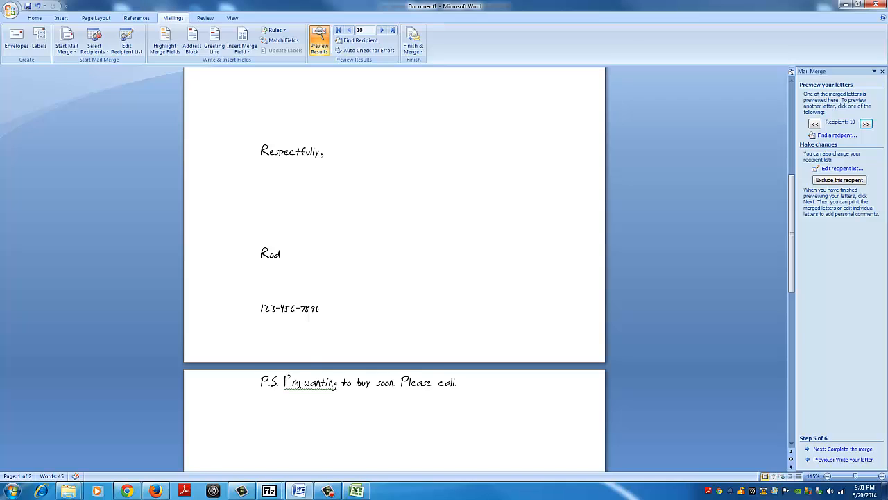
Step: Delete the extra blank line between "Respectfully," and the signature so the postscript fits on the first page
scroll(308, 368, up, 5)
scroll(313, 371, up, 1)
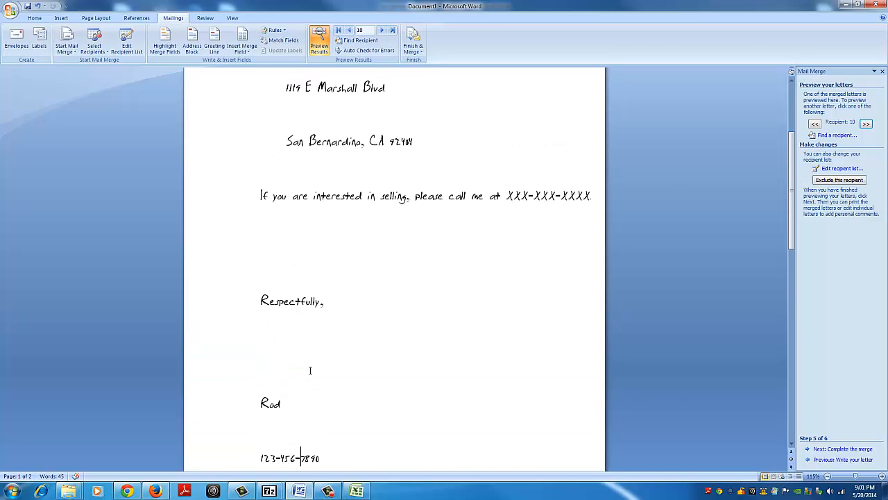
click(290, 346)
key(BackSpace)
scroll(290, 348, down, 2)
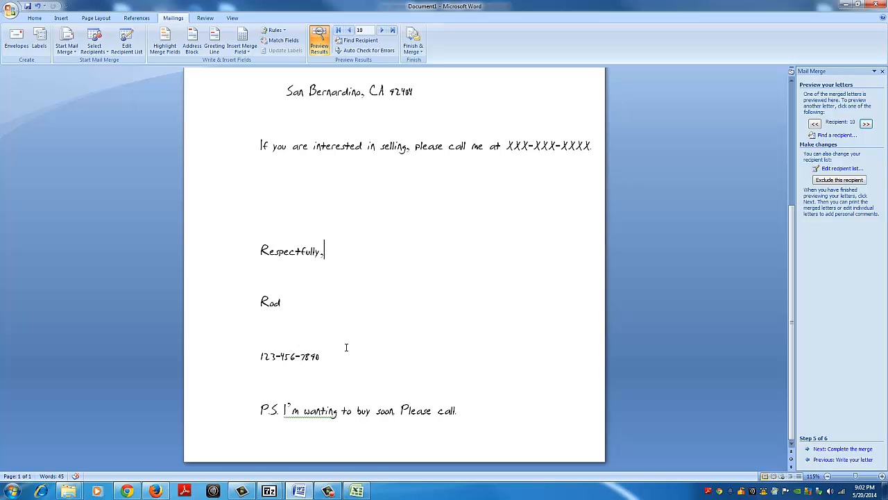
scroll(341, 333, up, 2)
scroll(341, 332, down, 1)
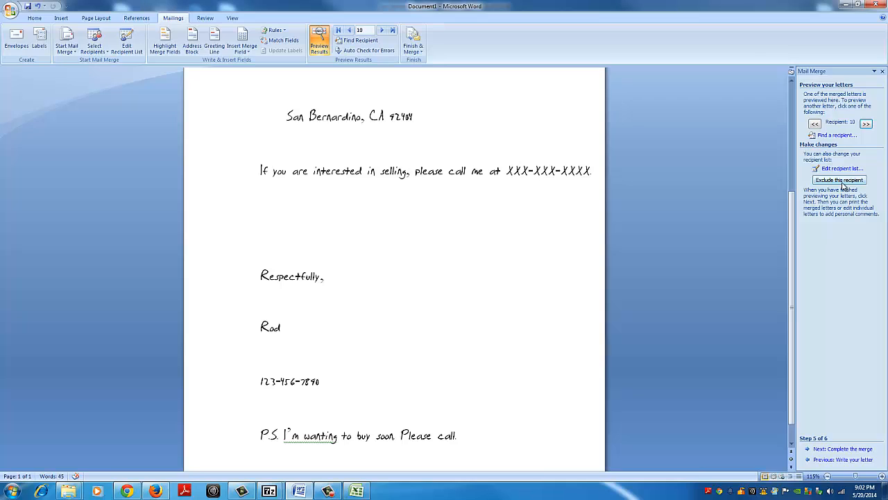
Step: Advance the preview to recipient 13, whose greeting lacks a first name, and exclude that recipient from the merge
click(866, 125)
click(866, 124)
click(866, 124)
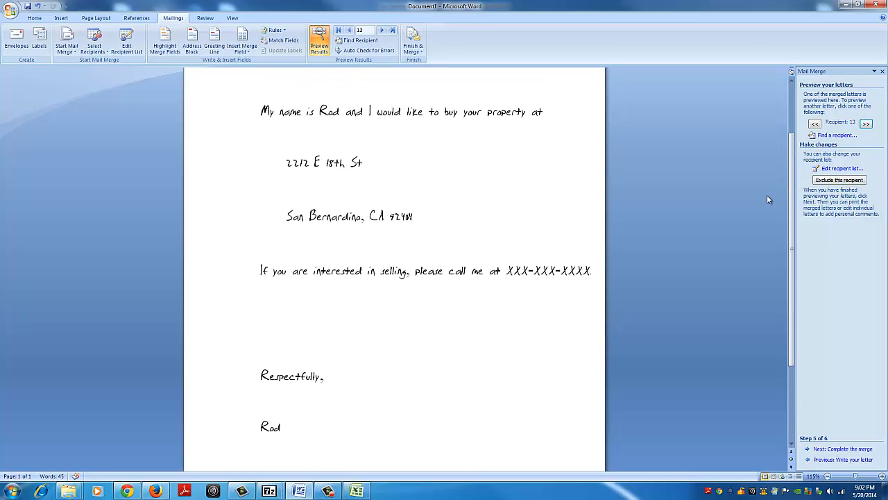
scroll(677, 199, up, 3)
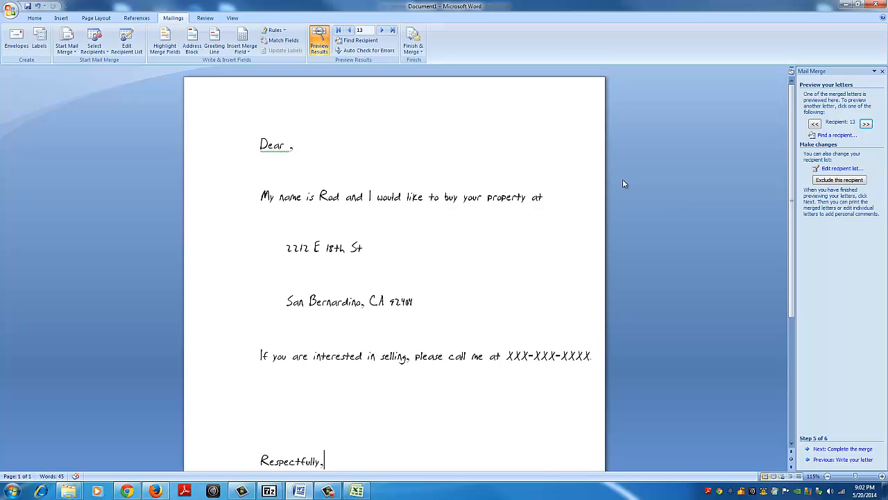
click(837, 180)
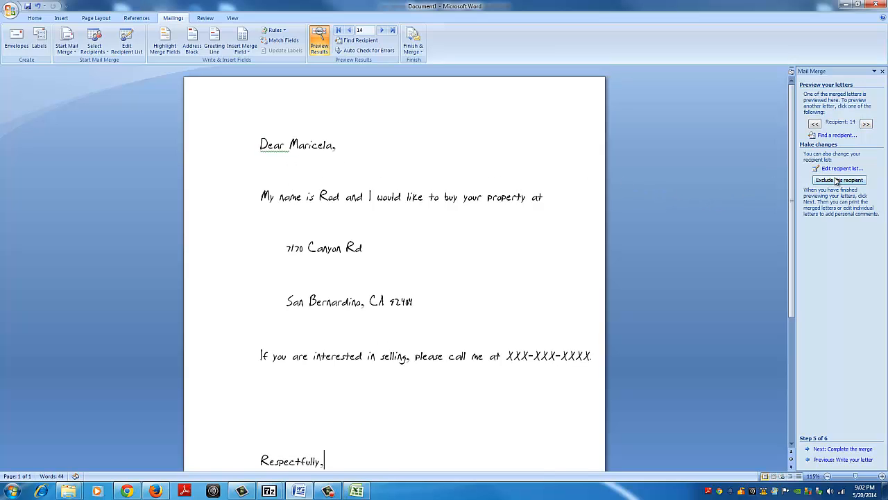
Step: Preview the following letters up to recipient 25 and advance to the stage that completes the merge
click(866, 124)
click(866, 124)
click(866, 125)
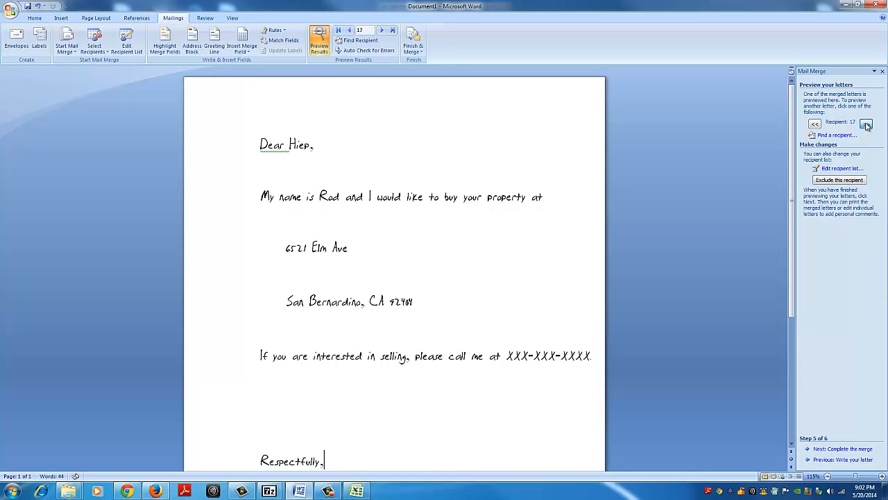
click(866, 124)
click(866, 125)
click(866, 124)
click(866, 124)
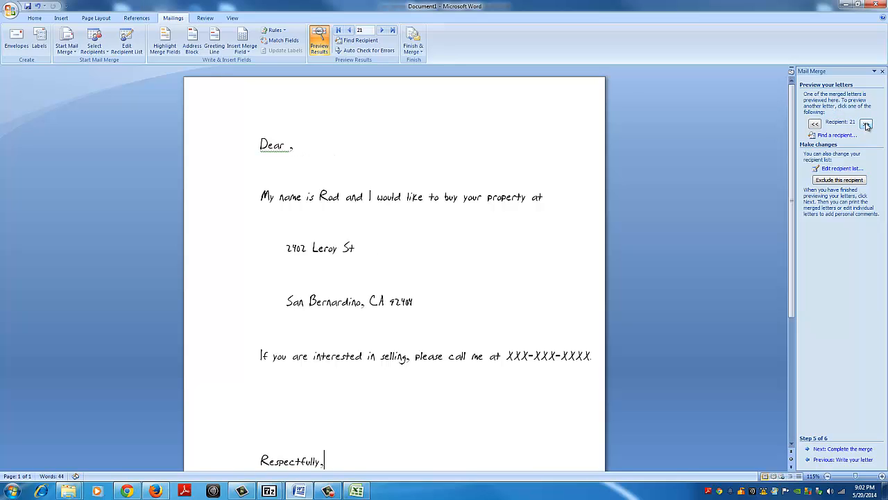
click(866, 124)
click(866, 124)
click(866, 124)
click(866, 125)
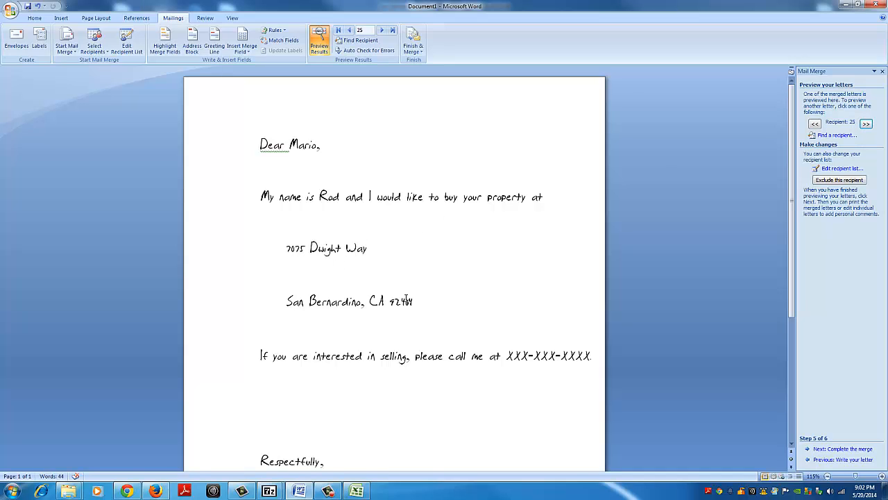
click(845, 449)
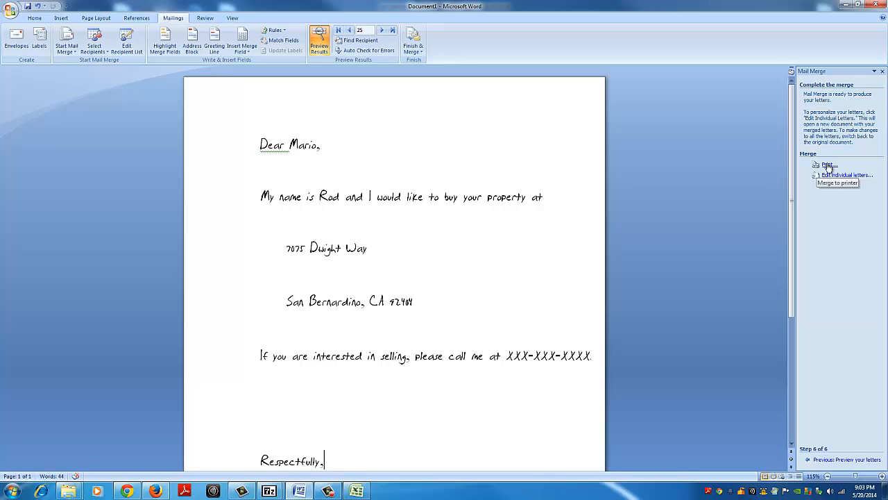
Step: View the available mail merge document types, check the San_bernardino_92404 owner list in Excel, and return to the Word letter
click(77, 55)
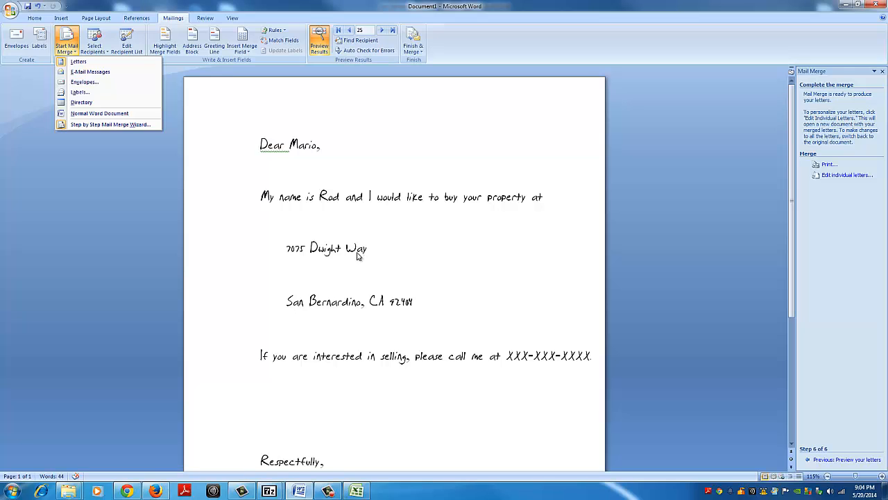
click(356, 490)
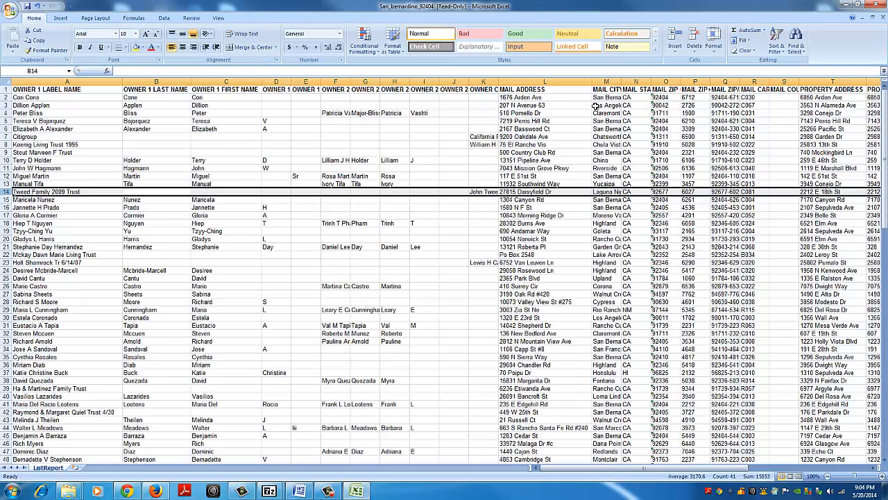
click(846, 6)
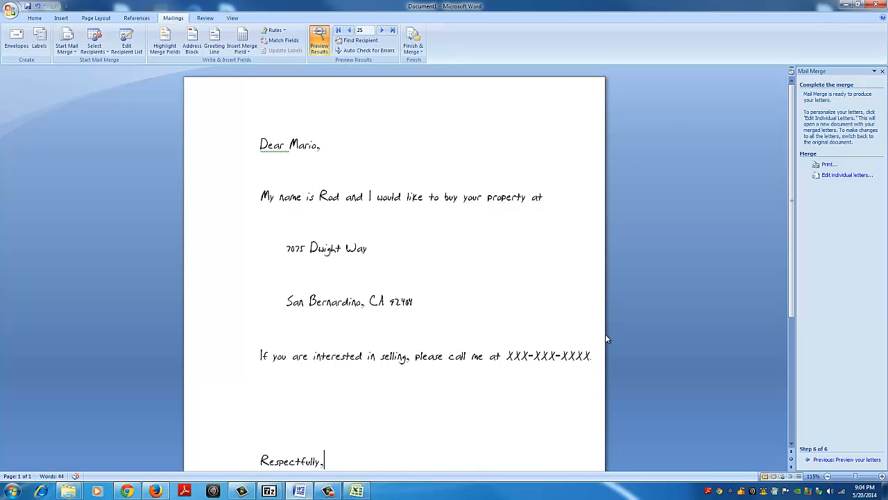